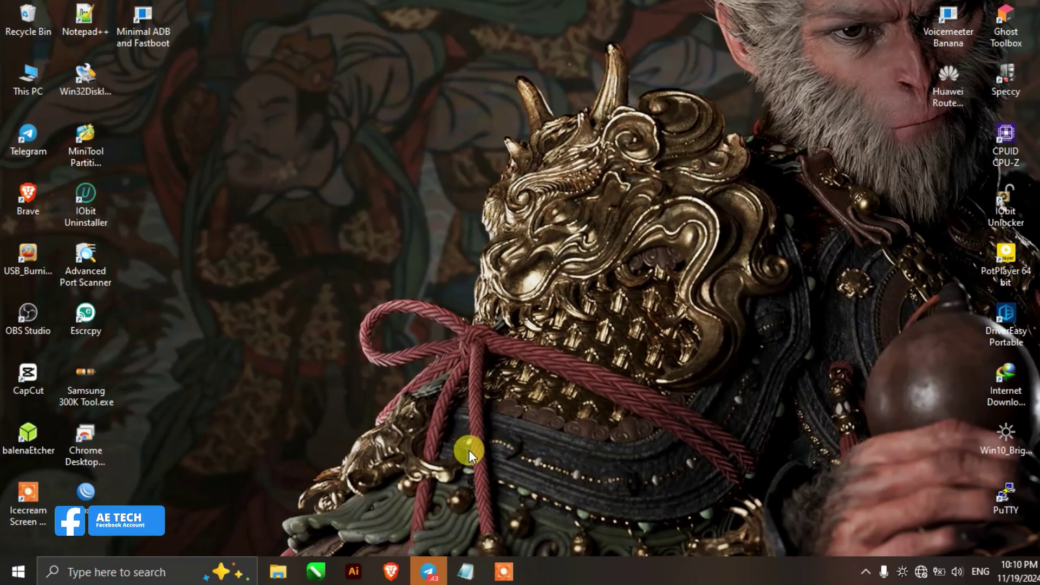
Check the properties of the Escrcpy desktop shortcut and close them
right_click(95, 323)
click(254, 544)
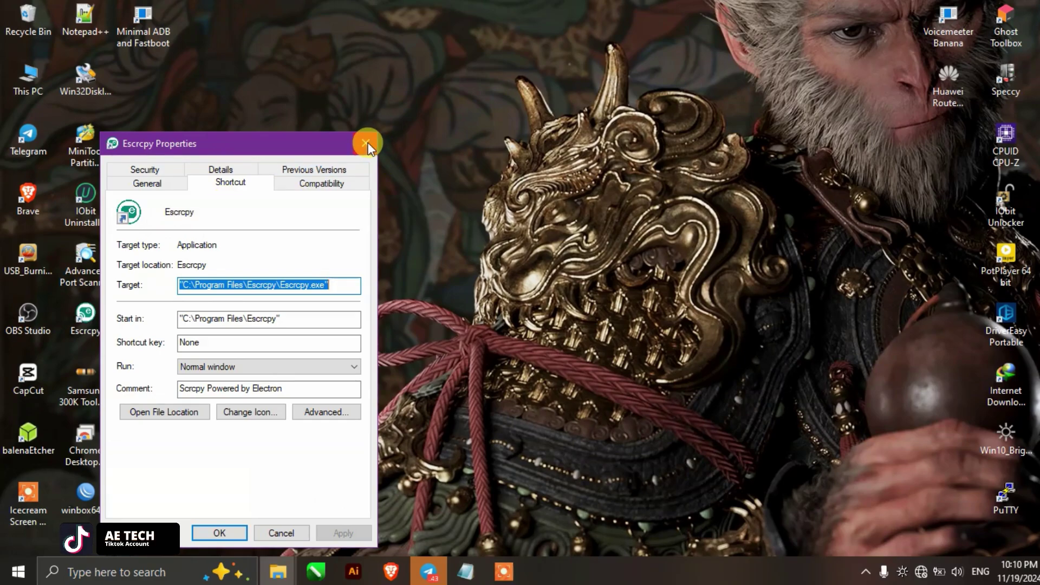
click(366, 143)
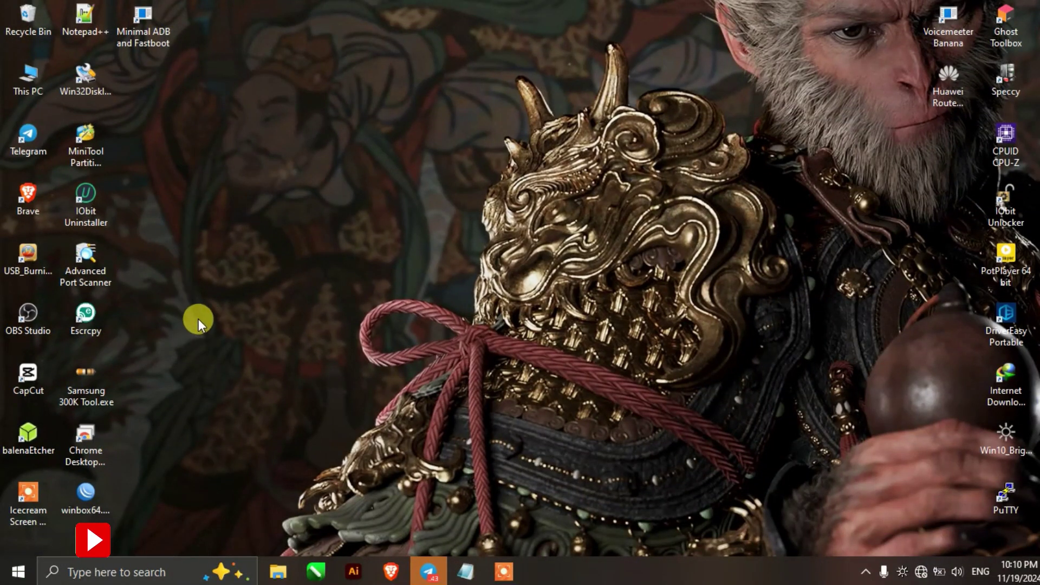
Launch Escrcpy and start mirroring the viva device from the refreshed device list
click(88, 321)
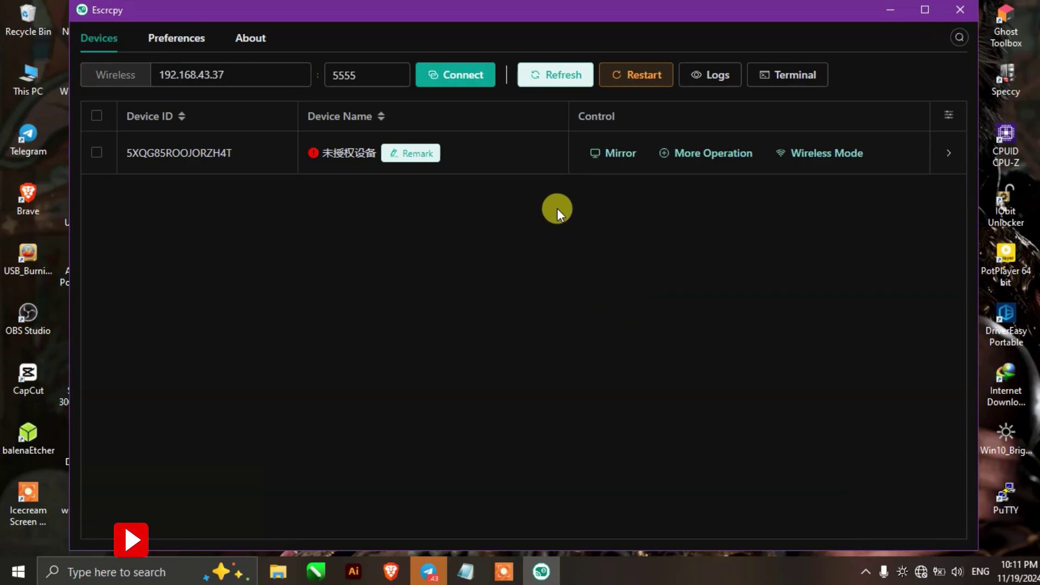
click(575, 81)
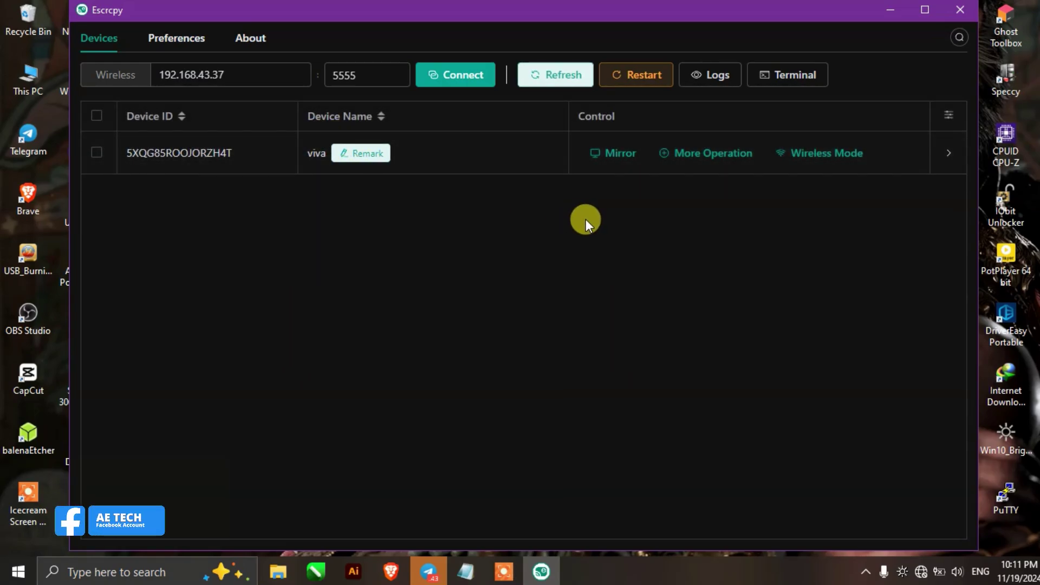
click(605, 156)
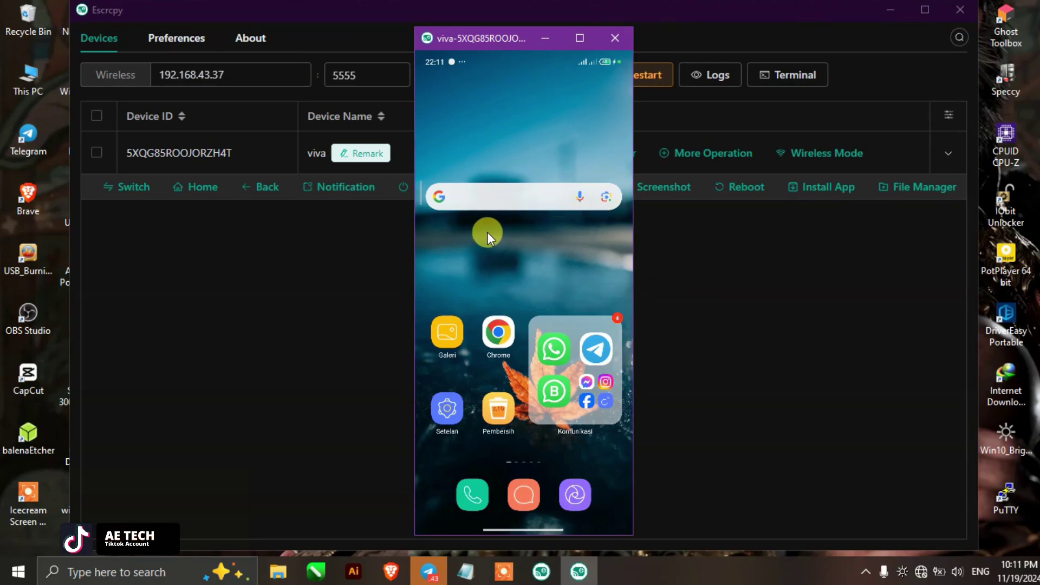
Try out control of the mirrored viva phone by searching it for "Ma" and returning to its home screen
click(537, 363)
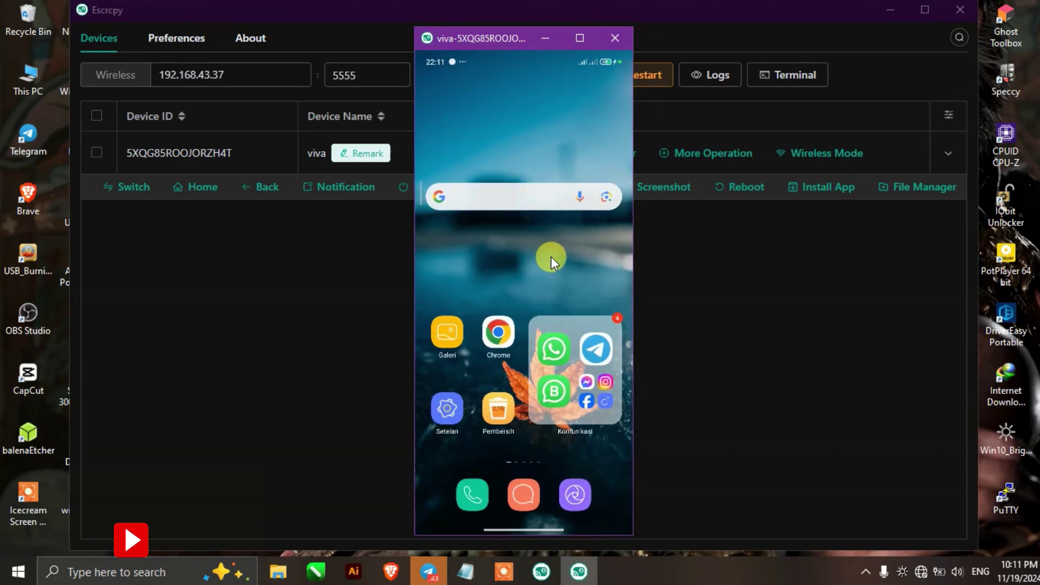
drag(474, 258, 610, 274)
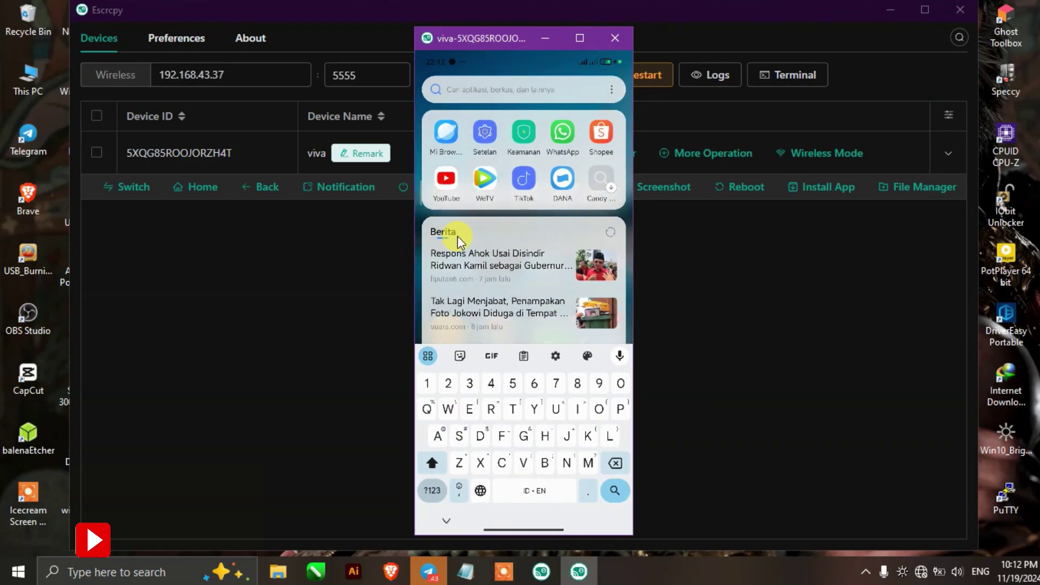
text(Ma)
key(Escape)
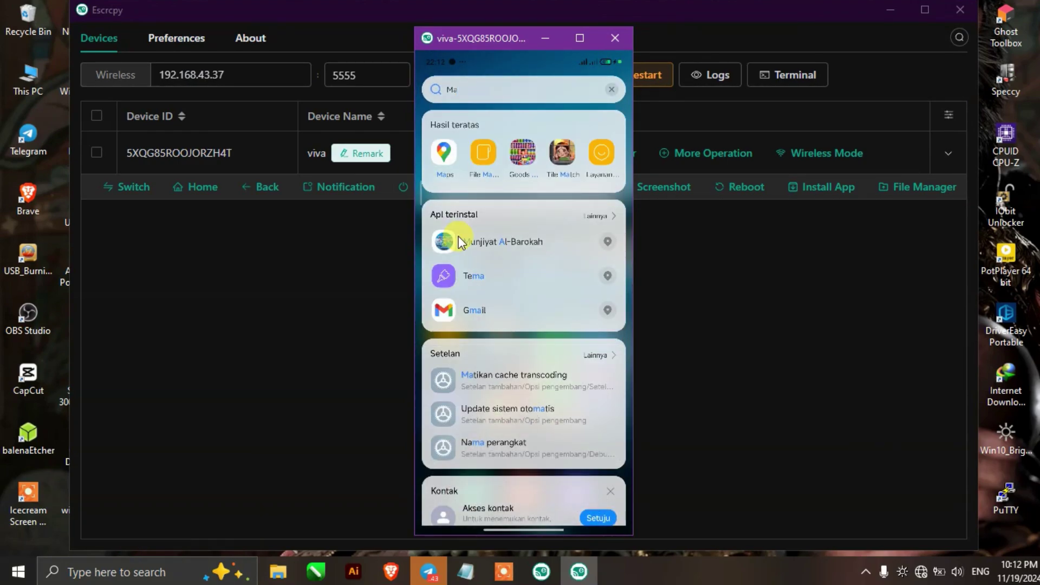
key(Escape)
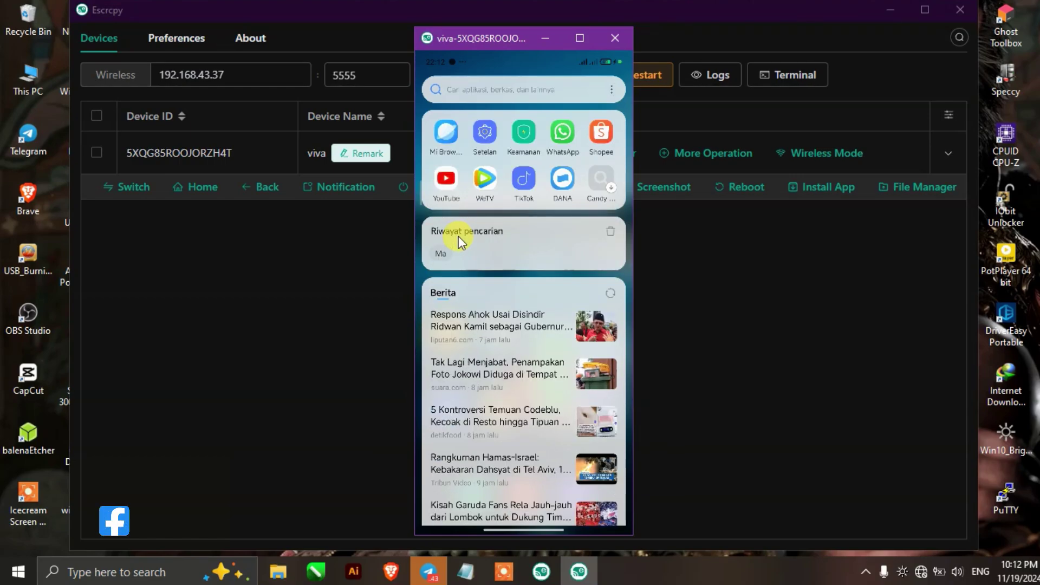
key(Escape)
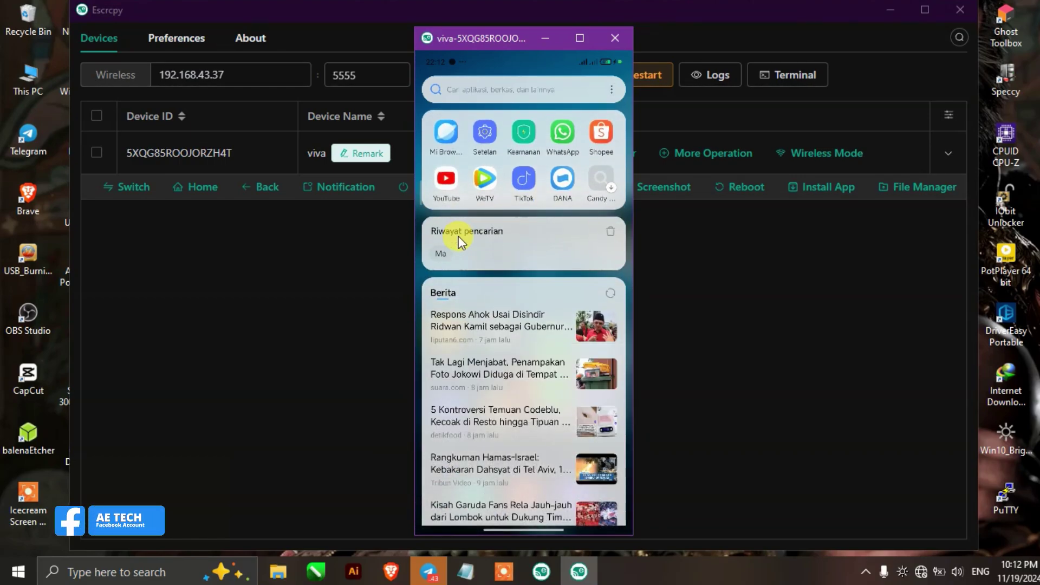
key(Escape)
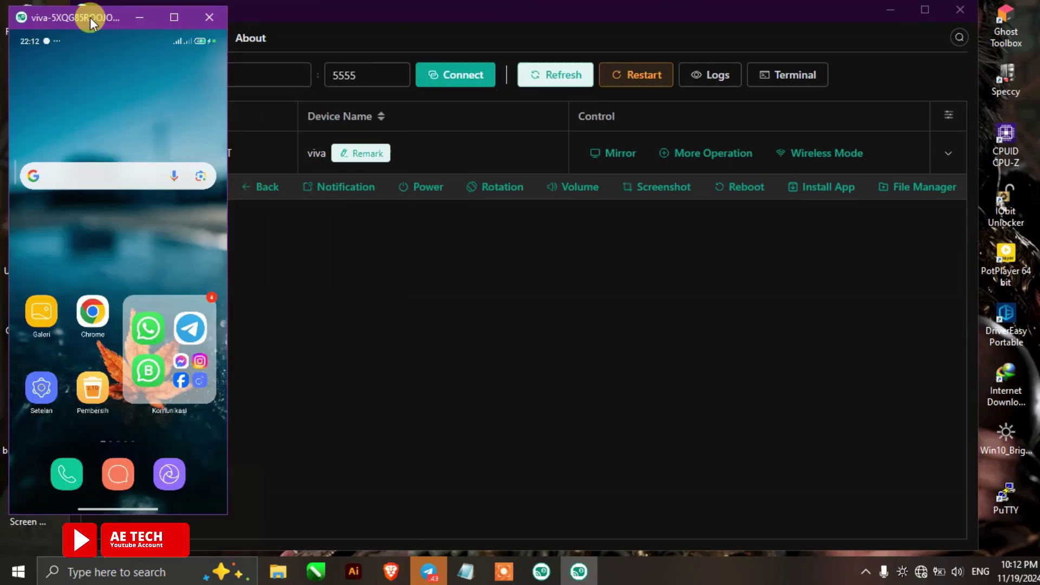
Move the viva mirror window to the corner of the desktop and try to enable Debugging nirkabel in the phone's developer options
drag(492, 37, 87, 16)
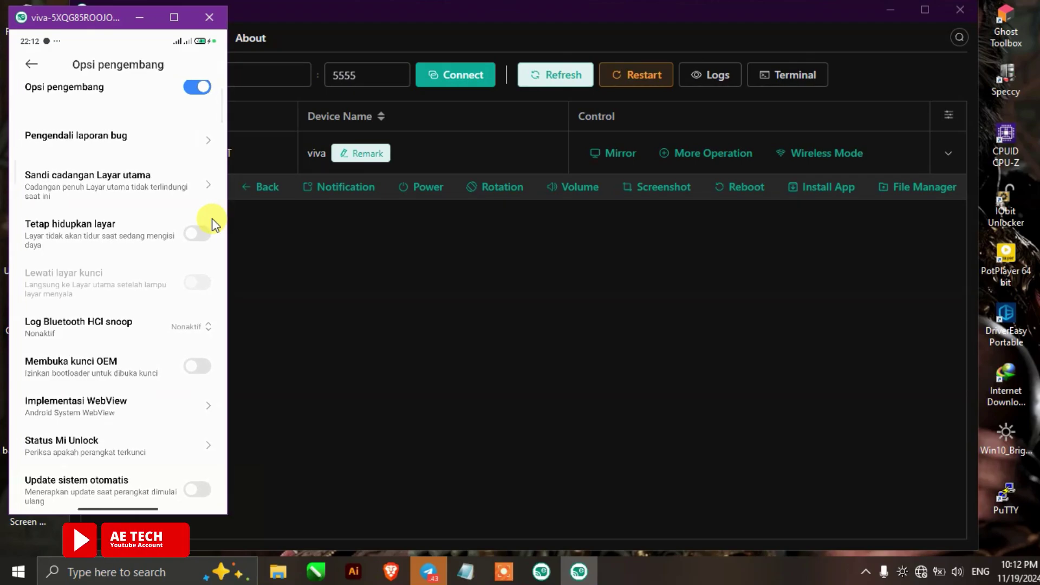
scroll(213, 220, down, 6)
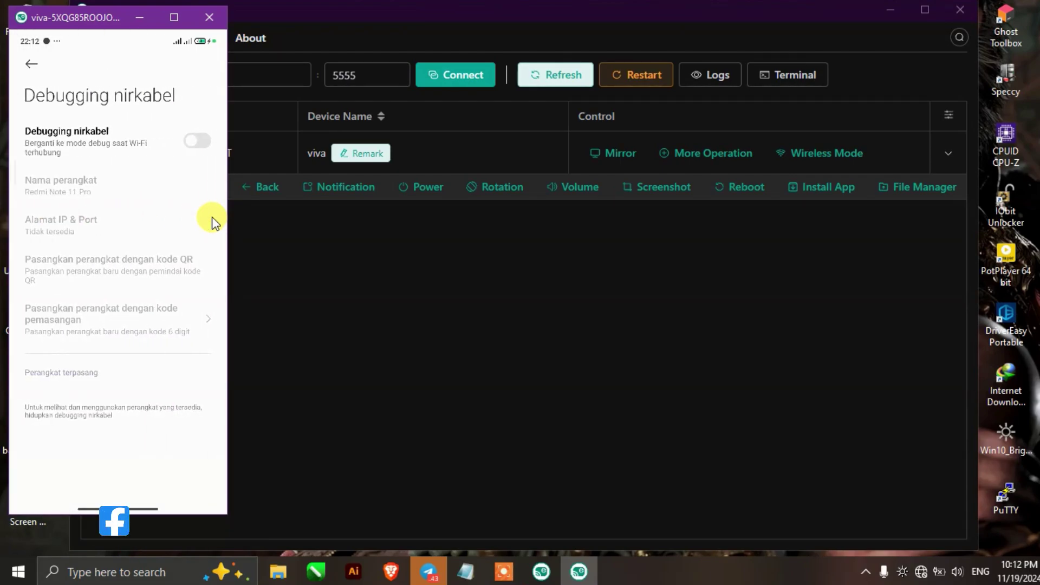
click(213, 216)
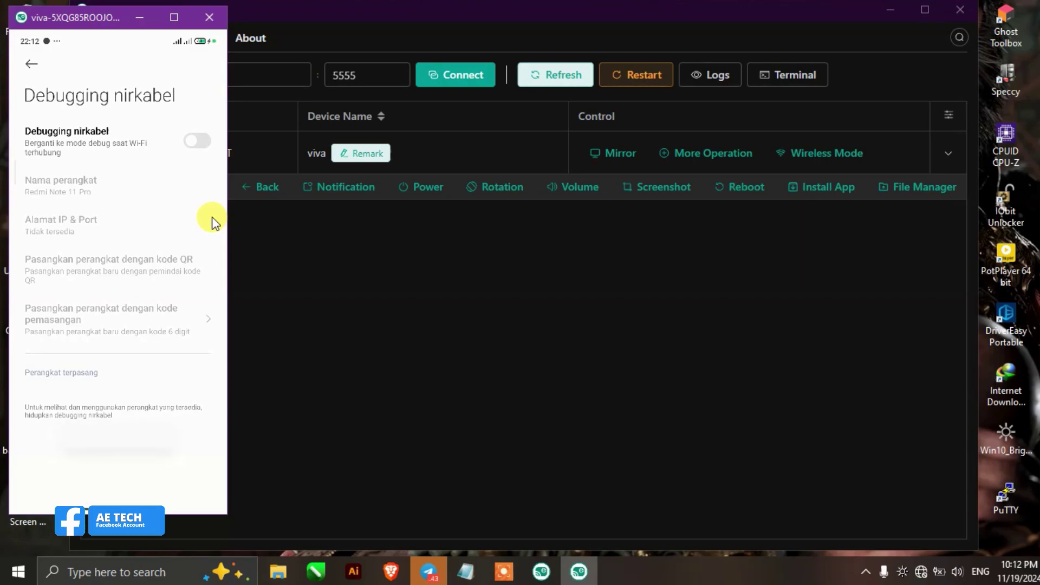
click(213, 217)
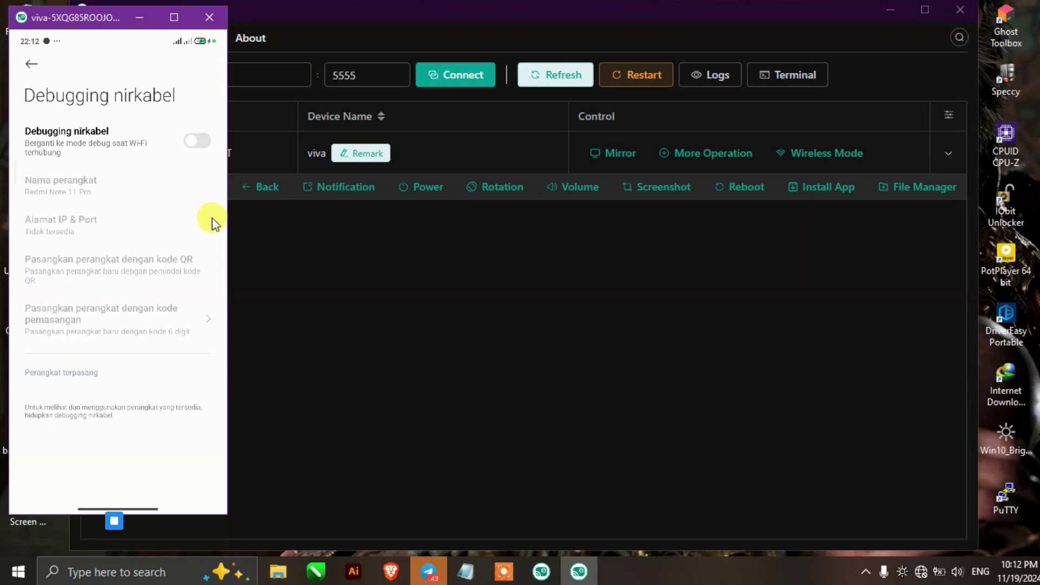
click(212, 217)
right_click(212, 216)
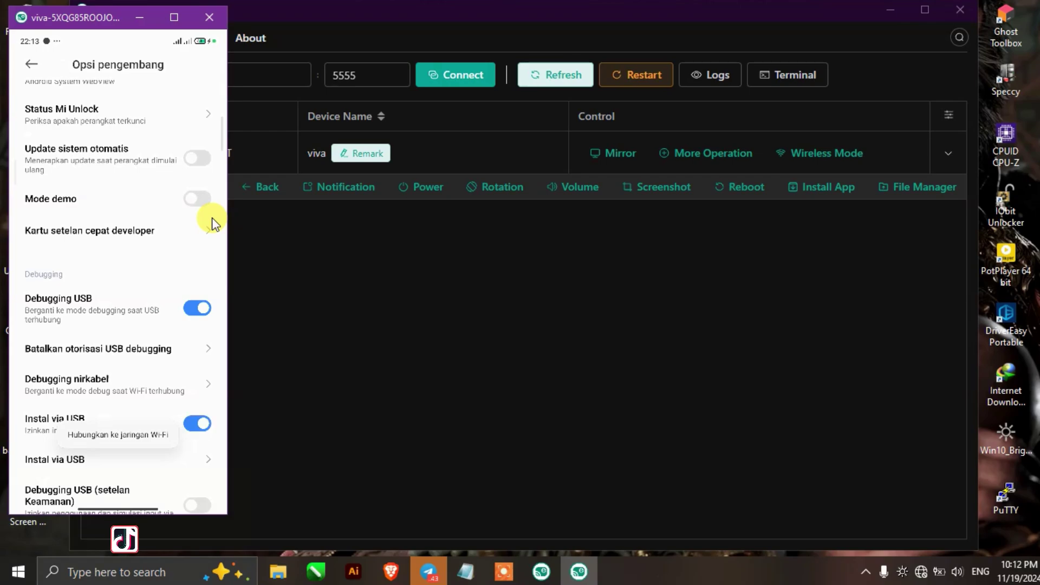
Turn off Instal via USB in the phone's developer options and look through the remaining debugging settings
click(212, 220)
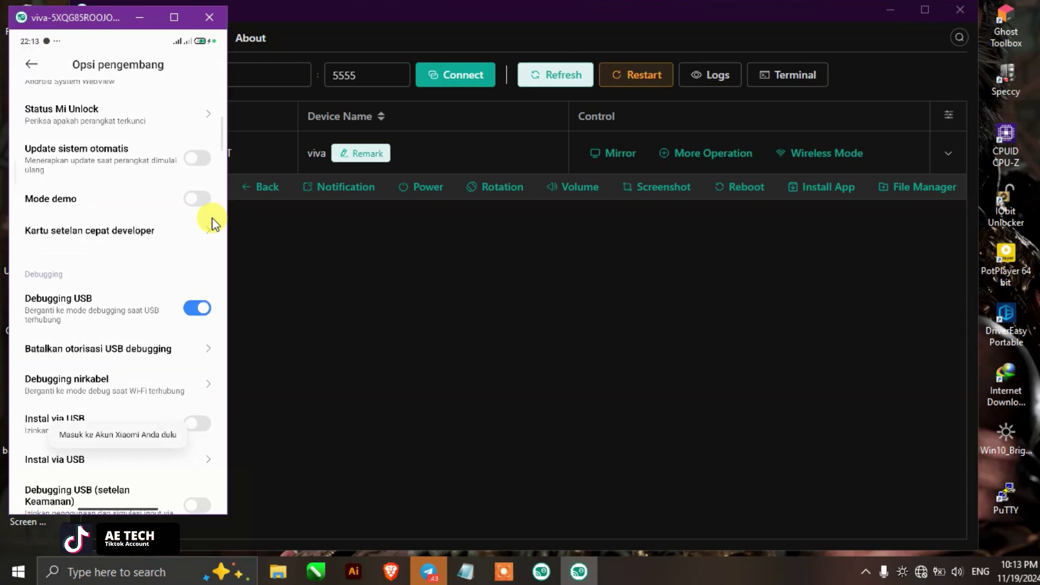
scroll(213, 220, down, 3)
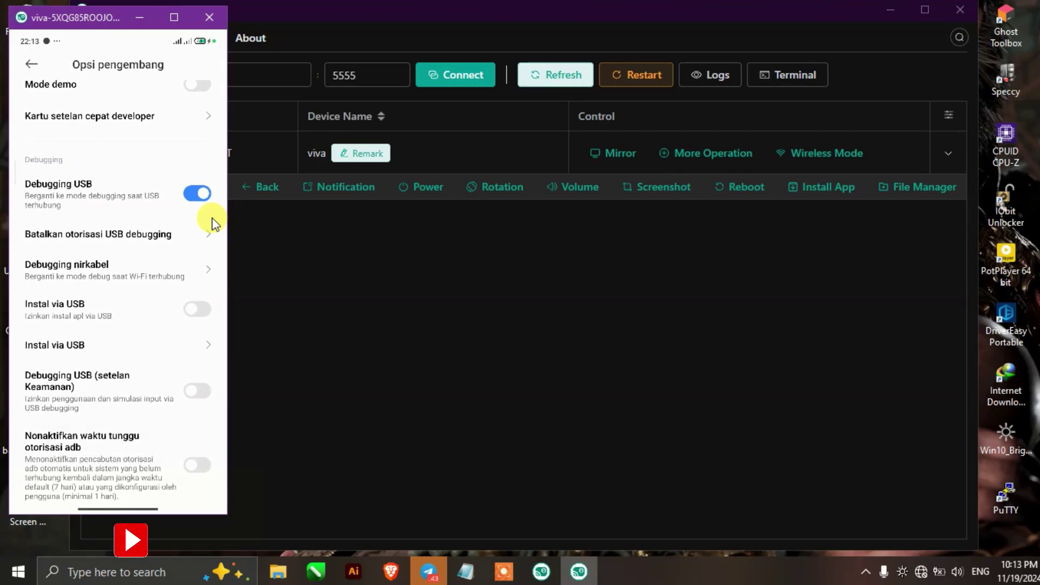
click(212, 220)
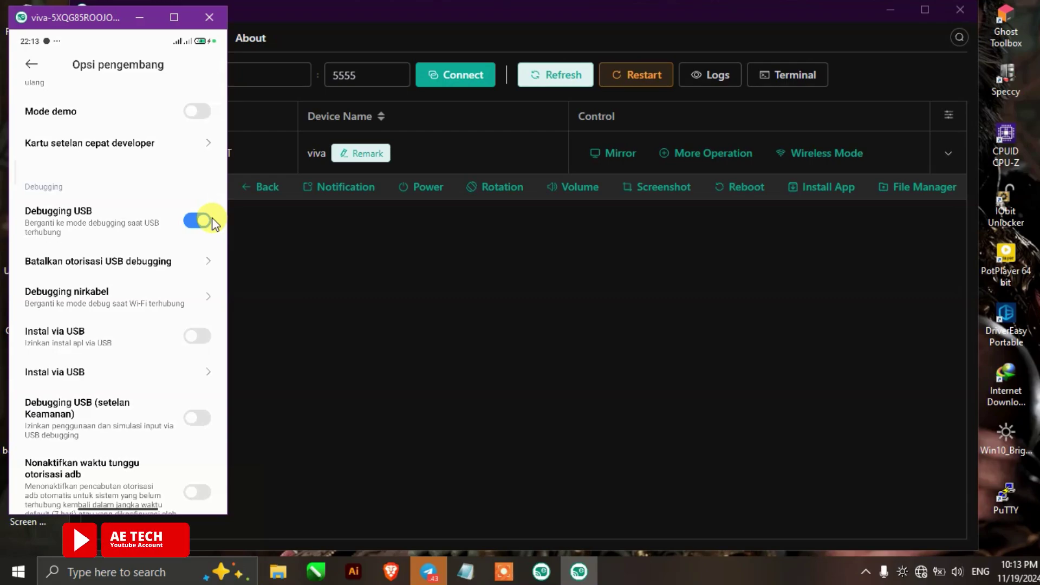
click(213, 217)
scroll(213, 217, down, 4)
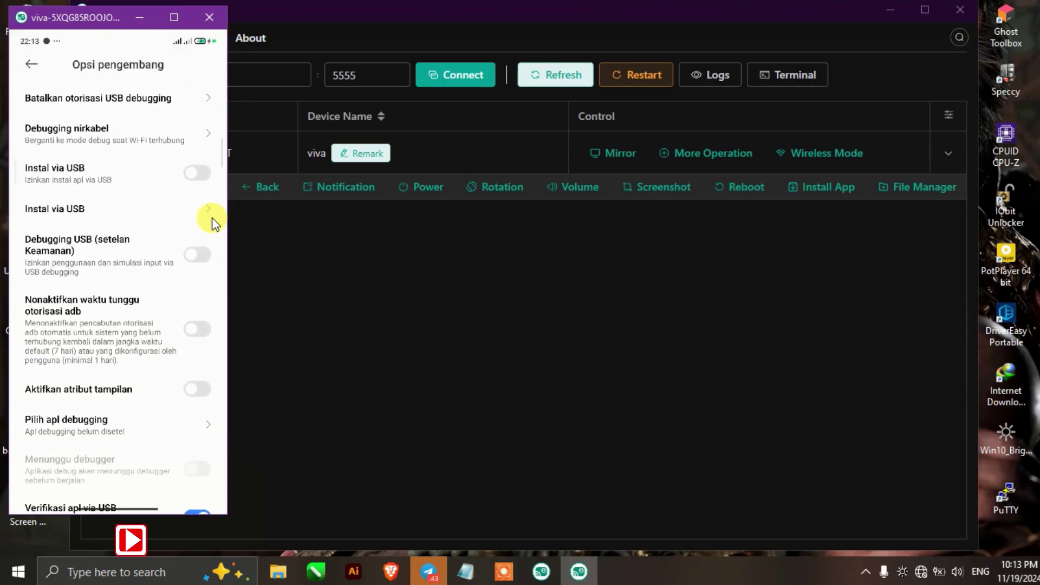
scroll(212, 219, down, 3)
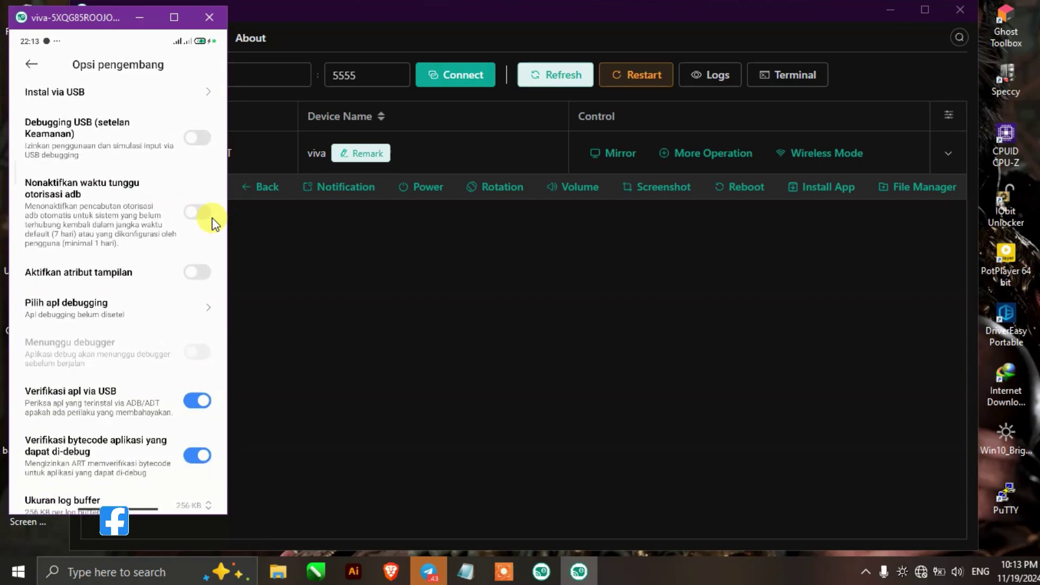
scroll(212, 220, down, 2)
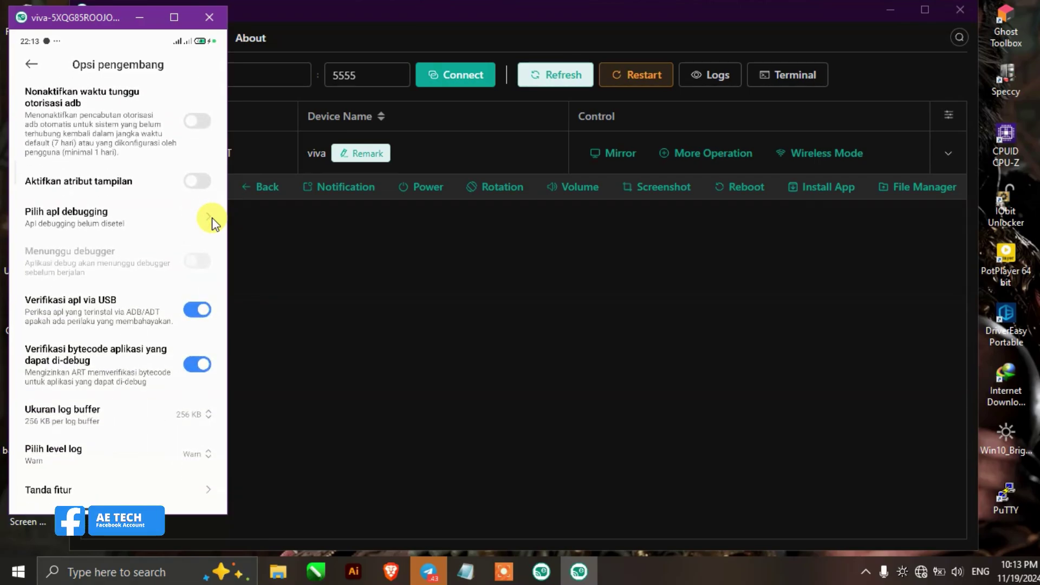
scroll(212, 219, down, 8)
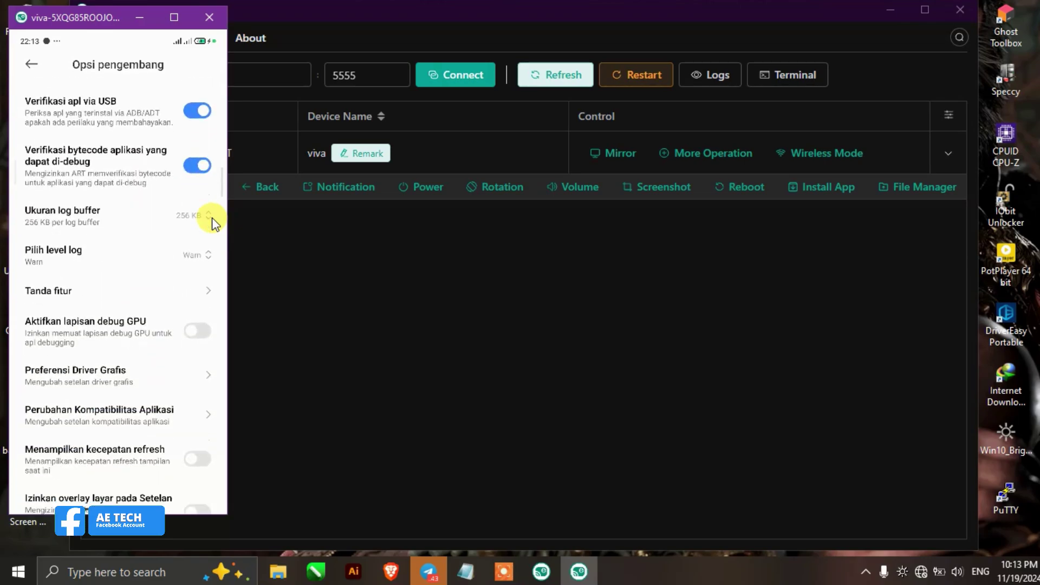
middle_click(213, 219)
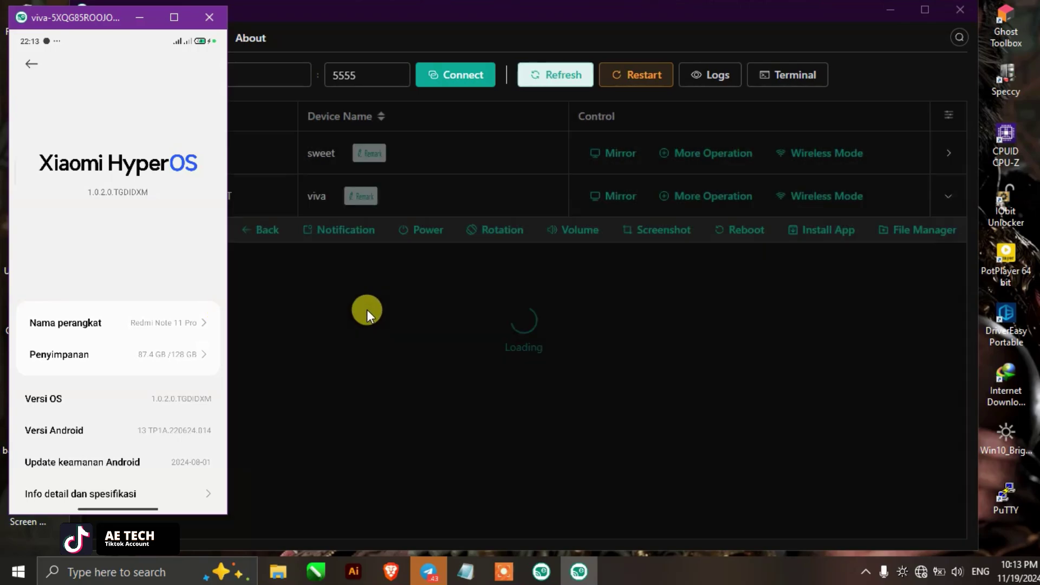
Start mirroring the sweet device and choose "Jangan transfer data" as its USB use
click(382, 313)
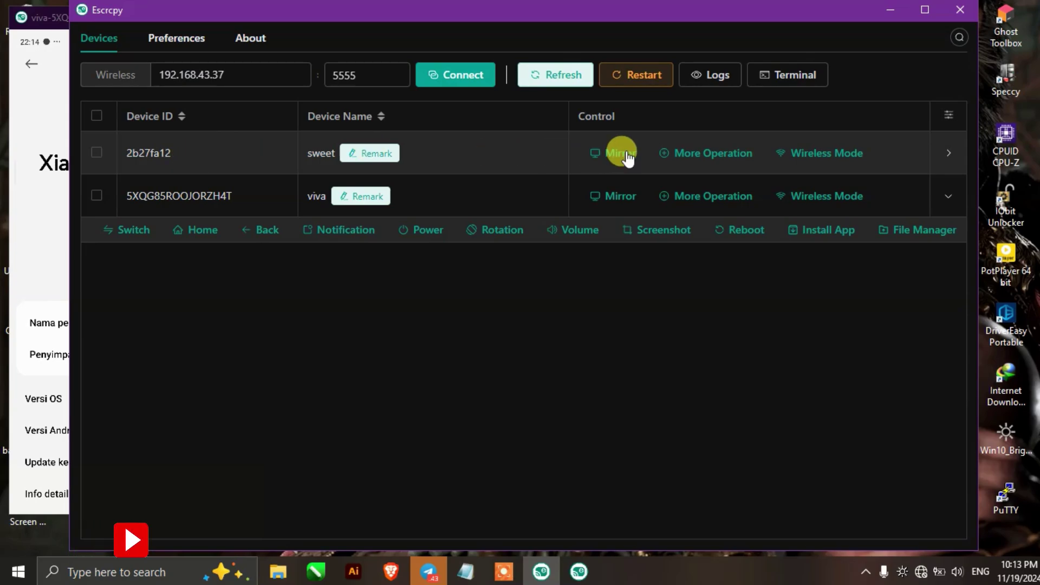
click(611, 155)
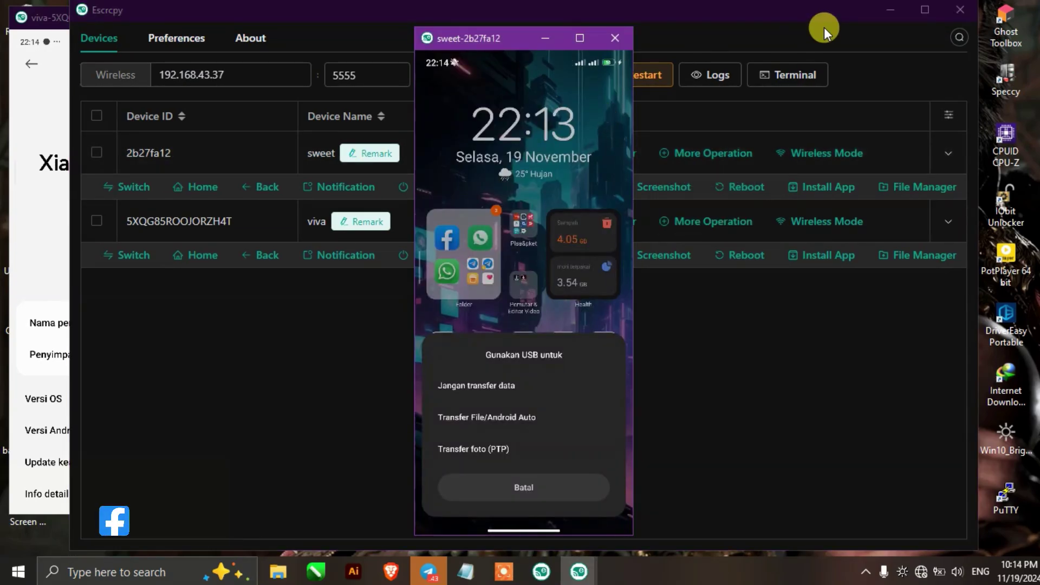
click(499, 390)
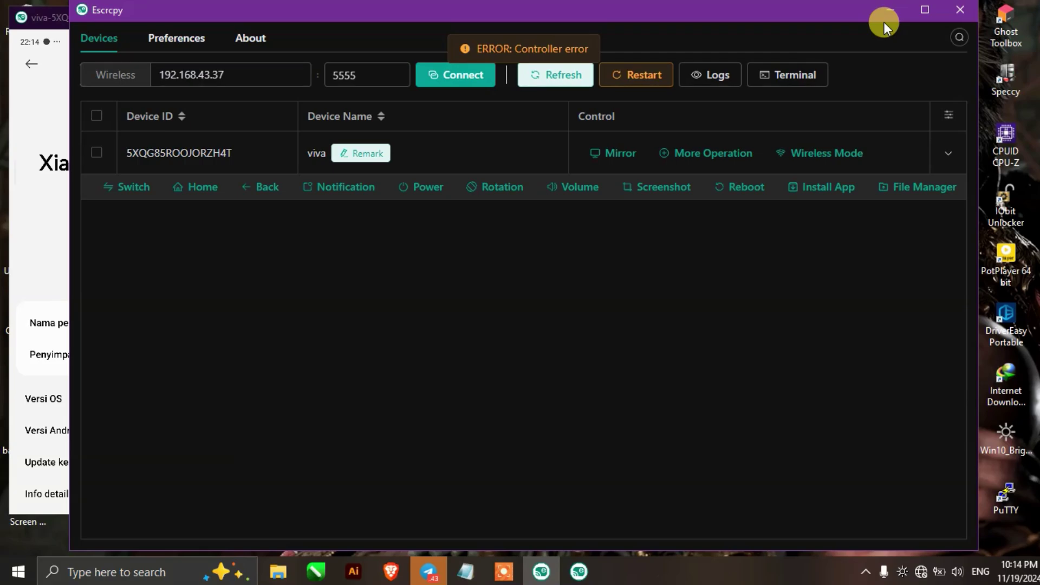
Refresh the device list and mirror the sweet device again
click(553, 73)
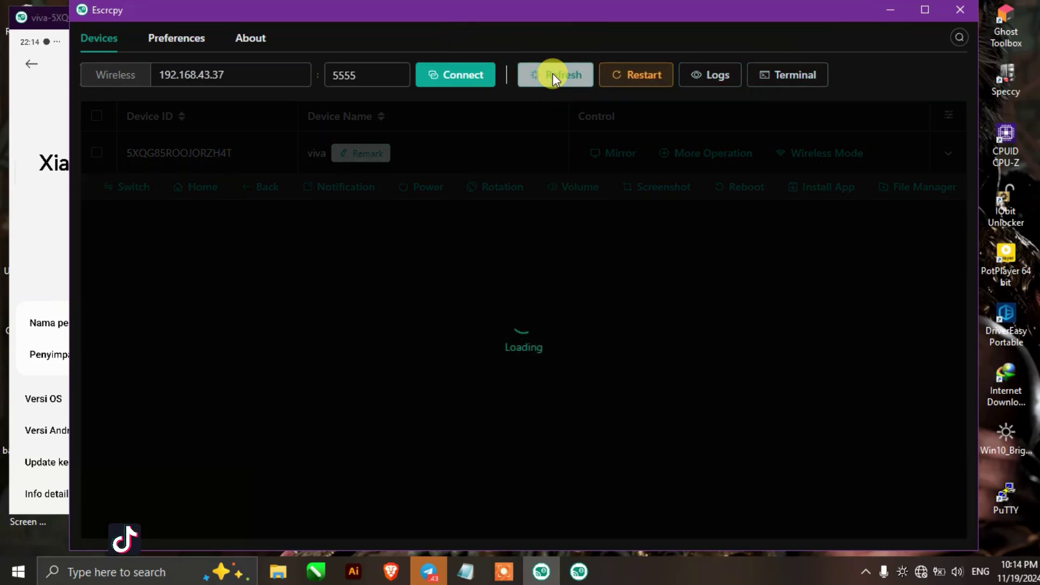
click(553, 75)
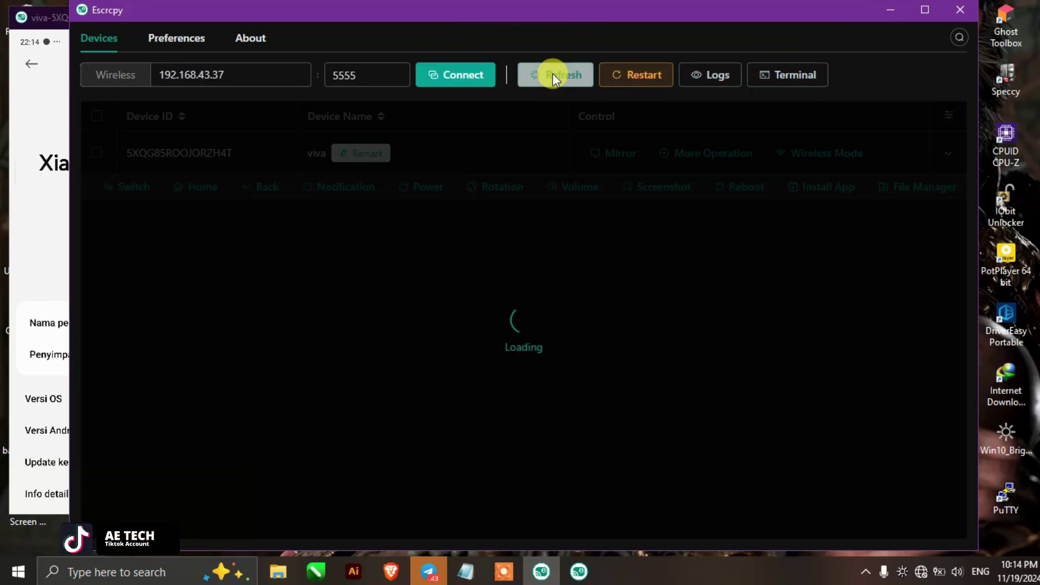
click(553, 75)
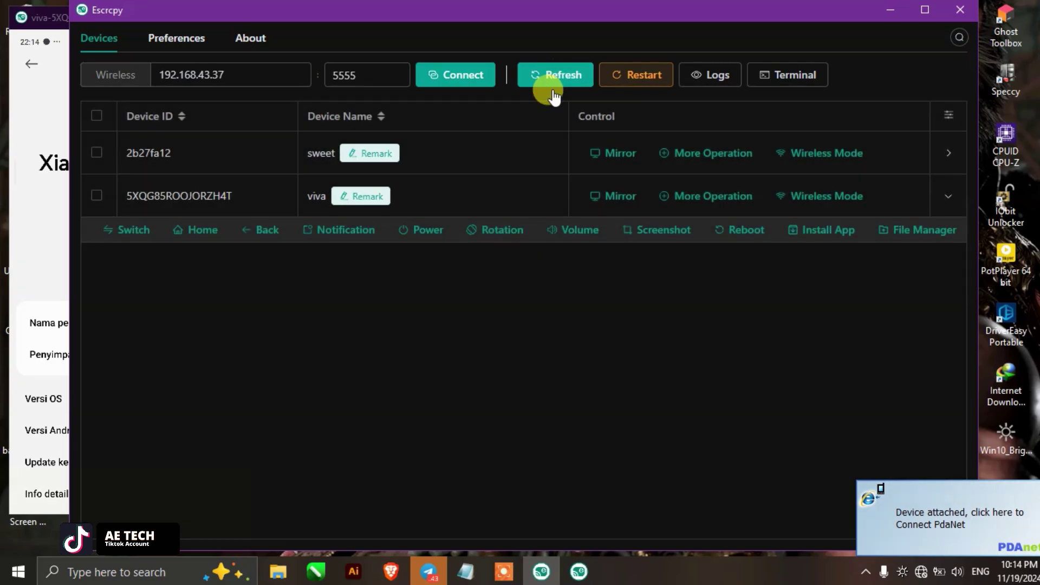
click(597, 158)
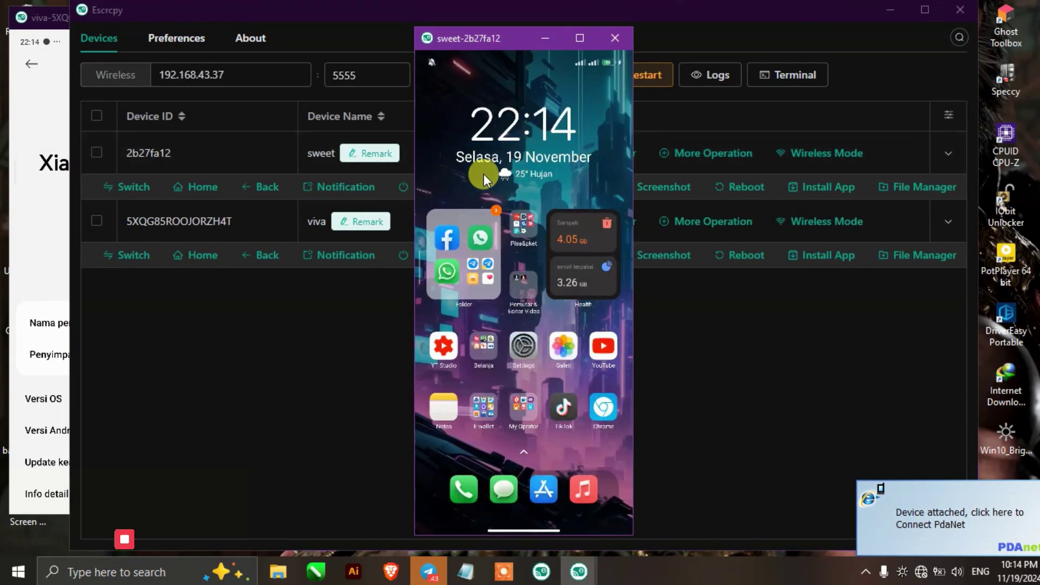
Place the sweet mirror window beside the viva mirror window and minimize the main Escrcpy window
drag(514, 38, 351, 29)
click(891, 10)
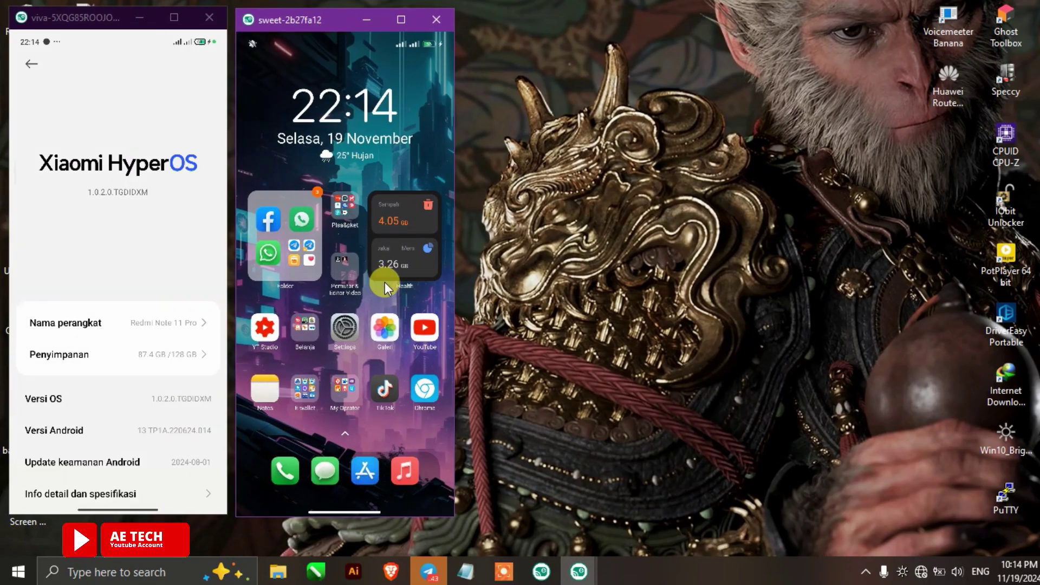
Swipe through the pages of the sweet phone's home screen to test control of the mirrored device
drag(398, 407, 413, 408)
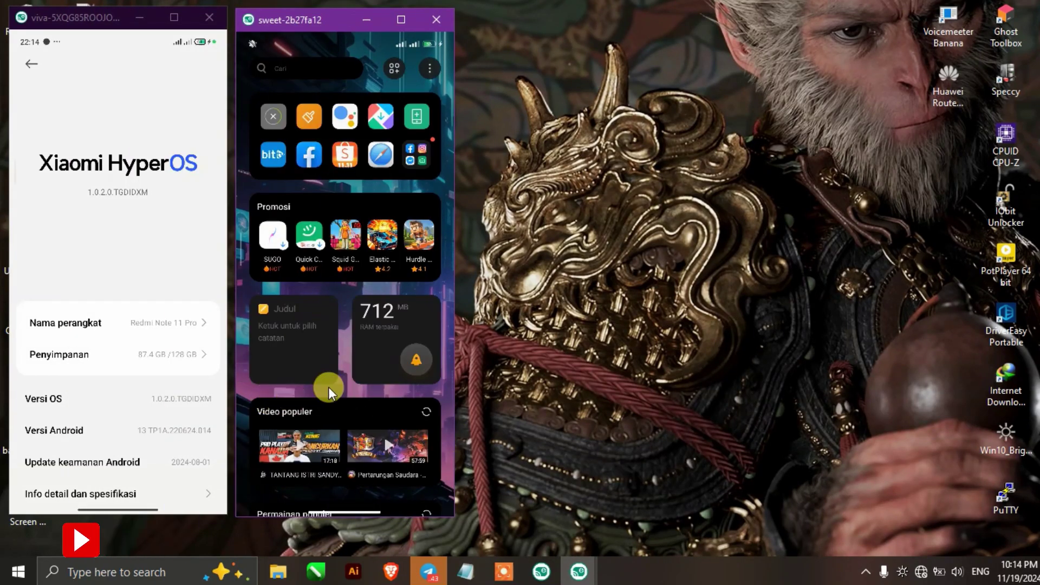
drag(327, 390, 300, 323)
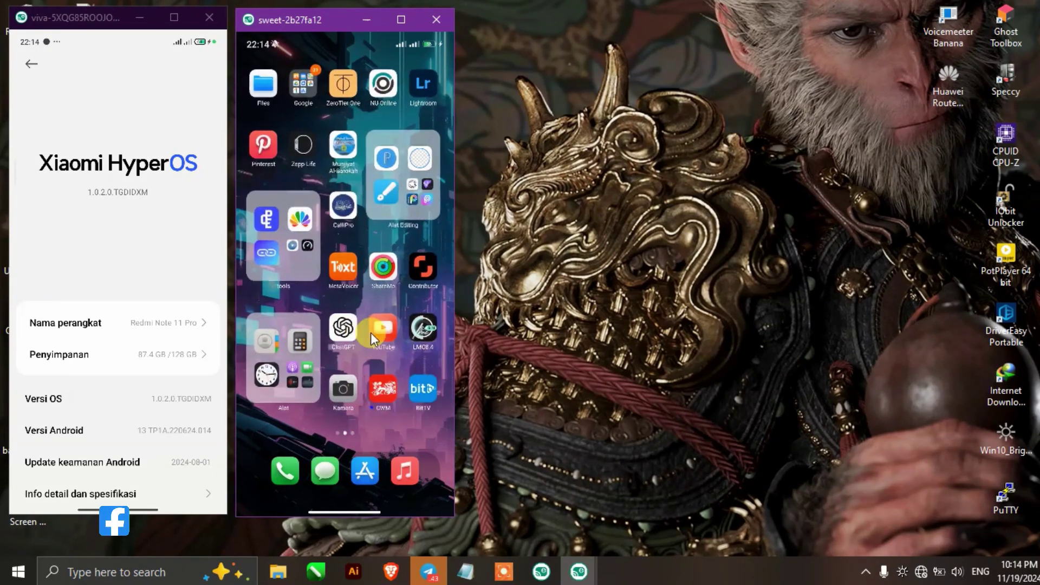
drag(371, 333, 401, 336)
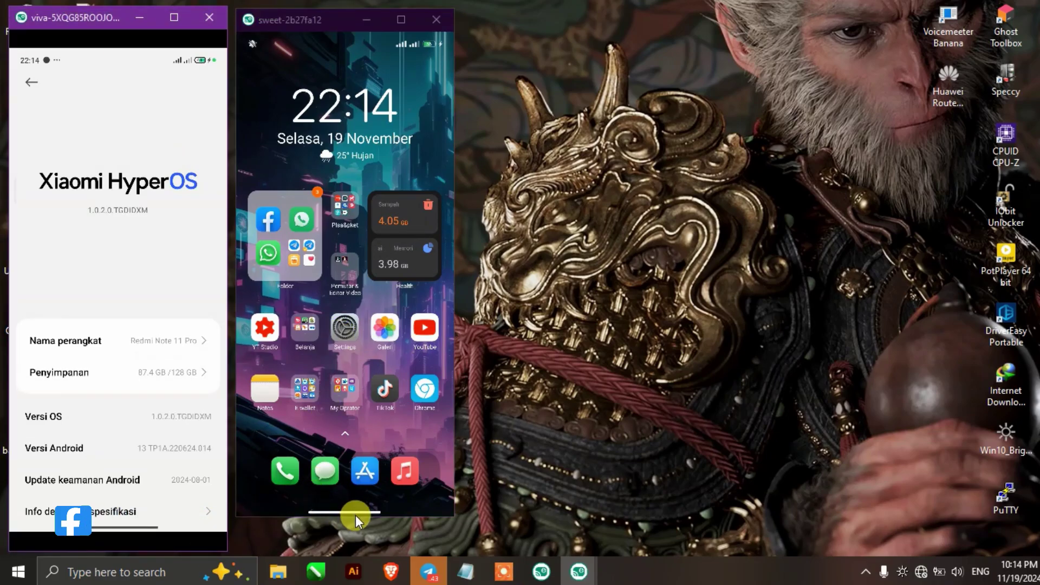
Resize the sweet mirror window to reach down level with the viva mirror window and touch its edge
drag(356, 515, 352, 550)
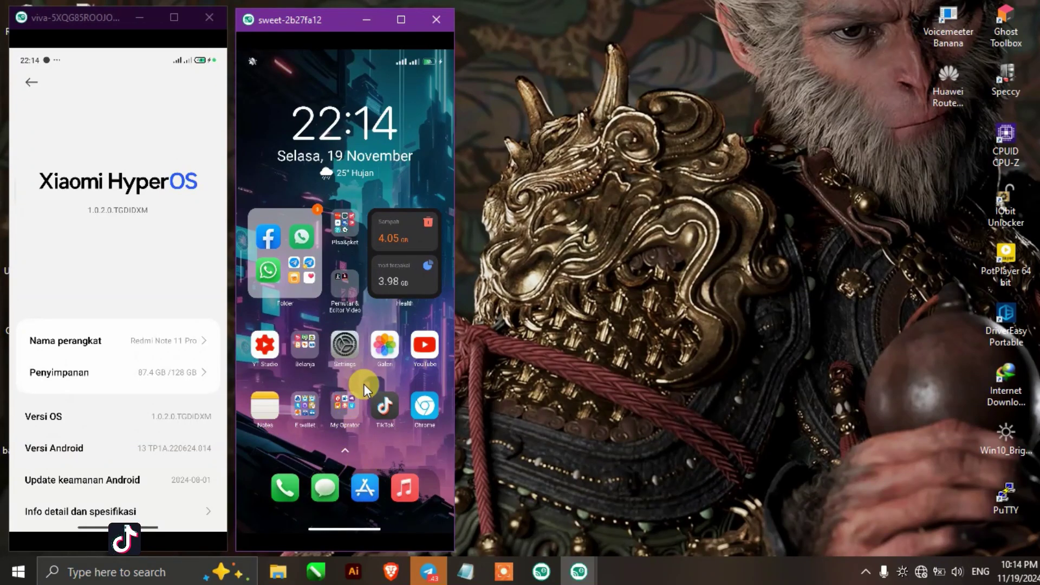
mouse_move(239, 309)
mouse_down()
mouse_move(221, 298)
mouse_move(226, 305)
mouse_up()
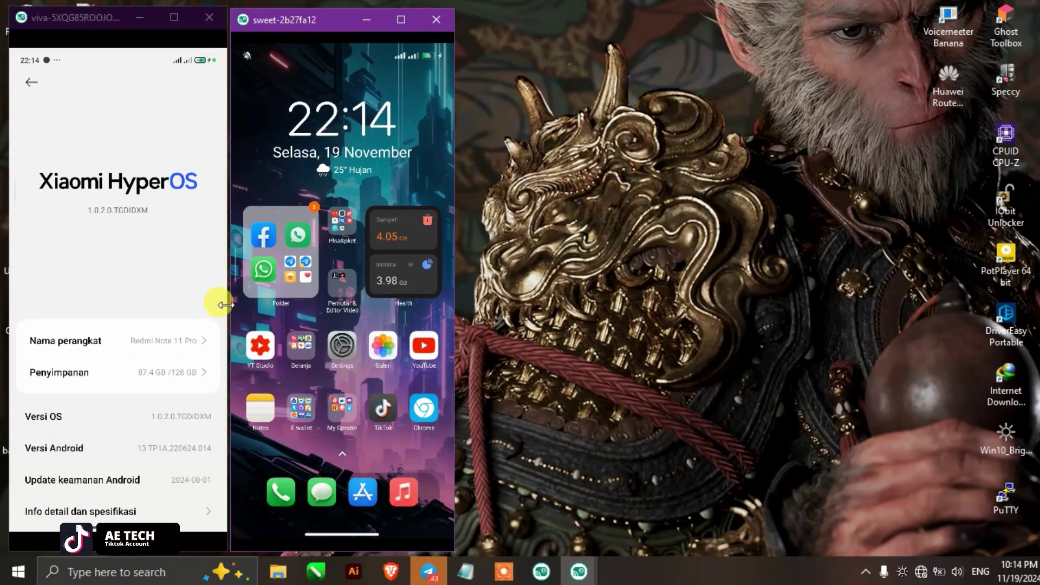
Open the MIUI version page from the sweet phone's About settings, check for updates and cancel the Wi-Fi request
click(362, 245)
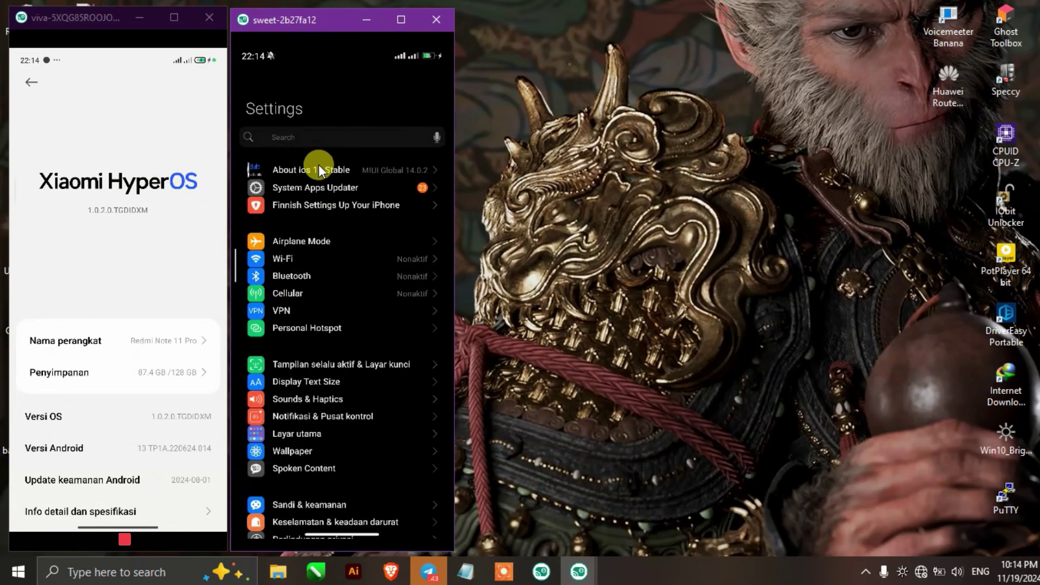
click(319, 164)
click(294, 193)
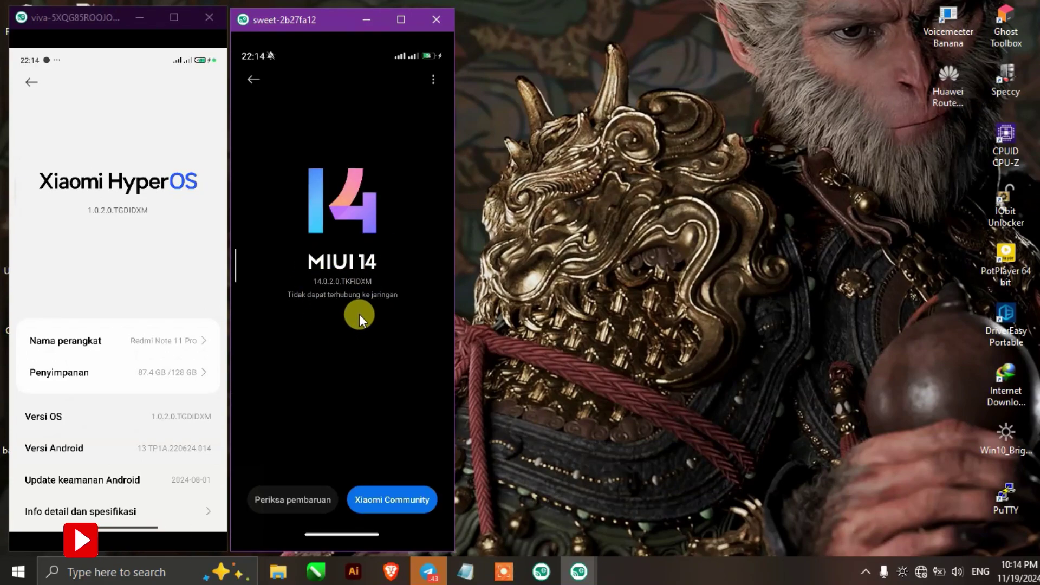
click(297, 493)
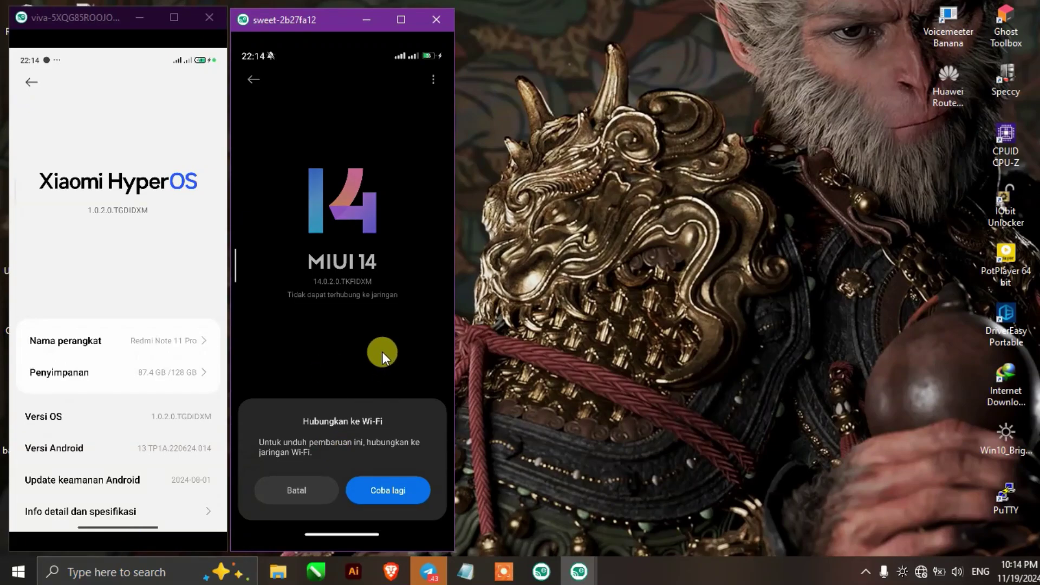
click(304, 500)
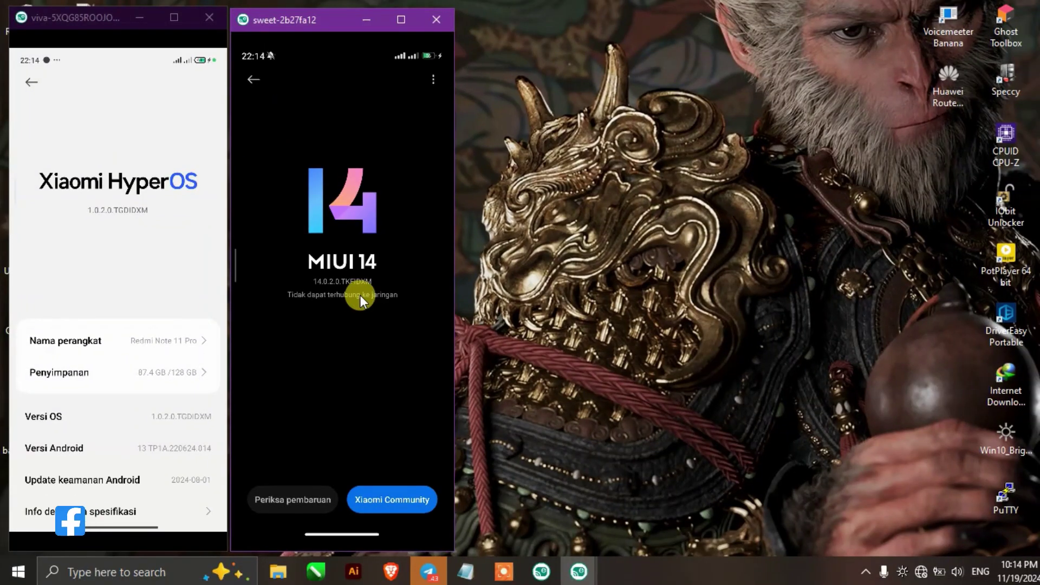
Open Developer Options under Exposure in the sweet phone's Settings and examine its USB debugging switches
click(259, 89)
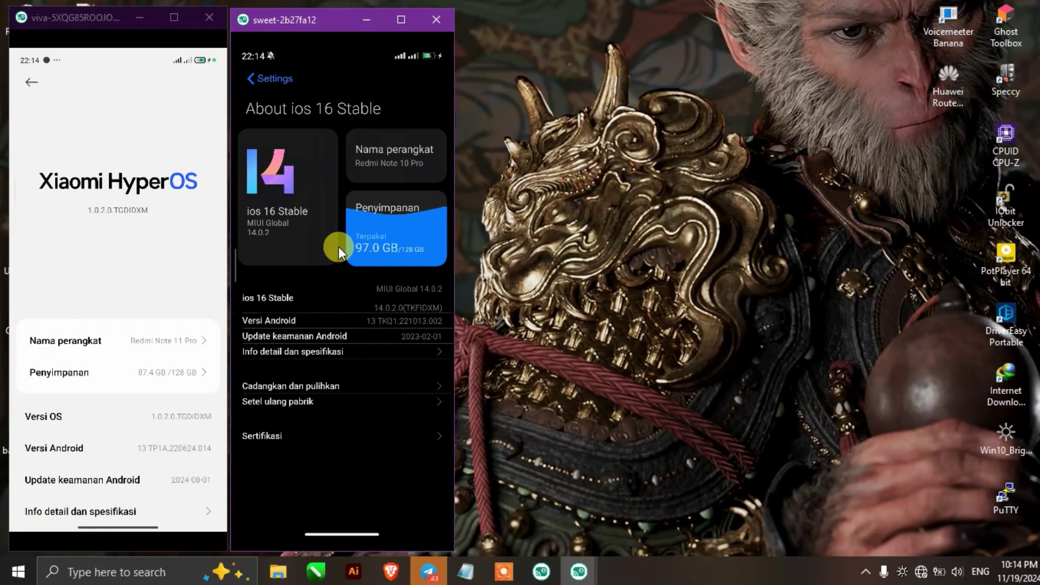
click(255, 77)
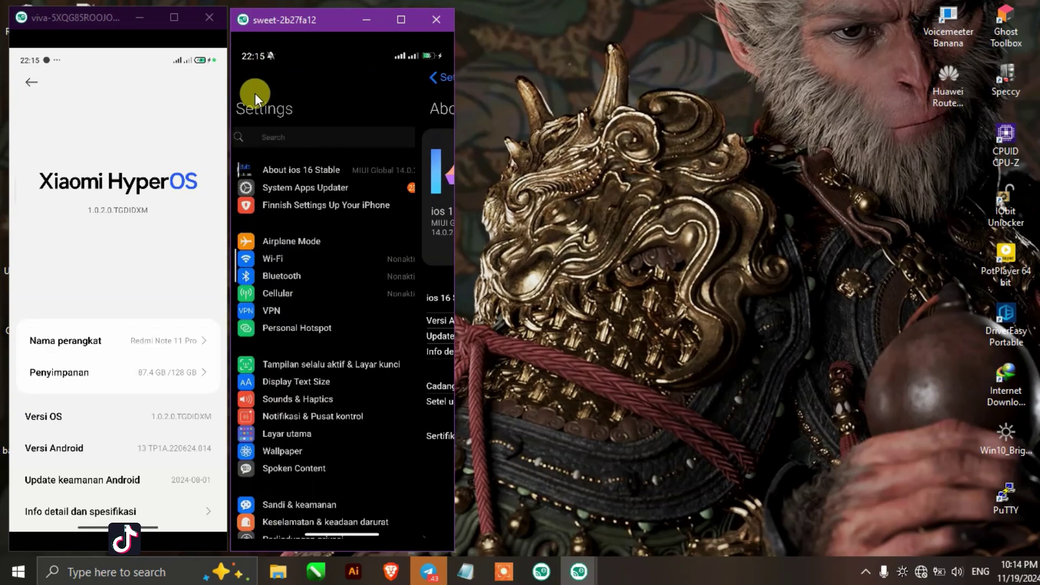
scroll(347, 329, down, 3)
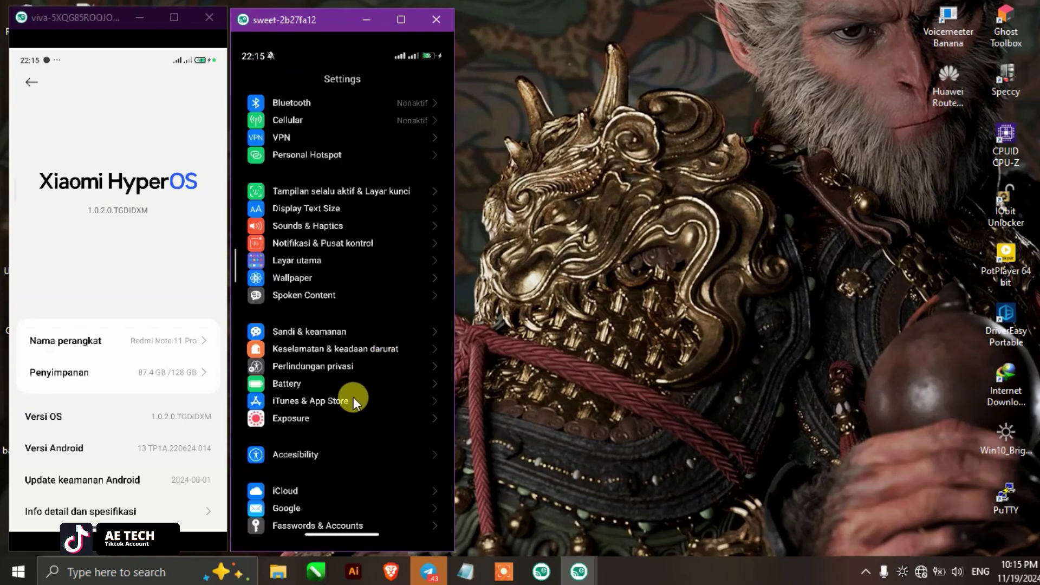
scroll(336, 369, down, 2)
click(310, 341)
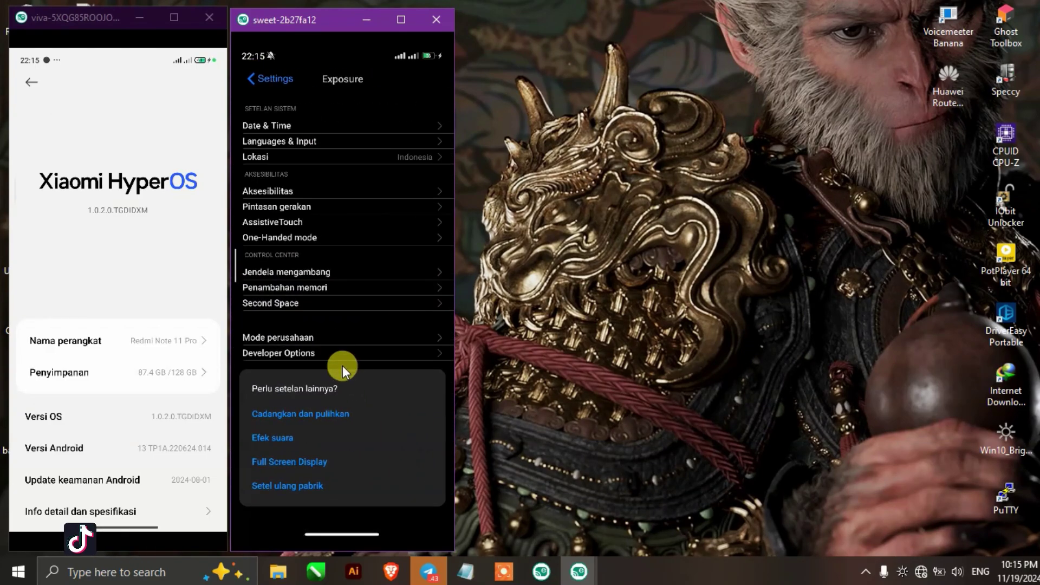
click(388, 353)
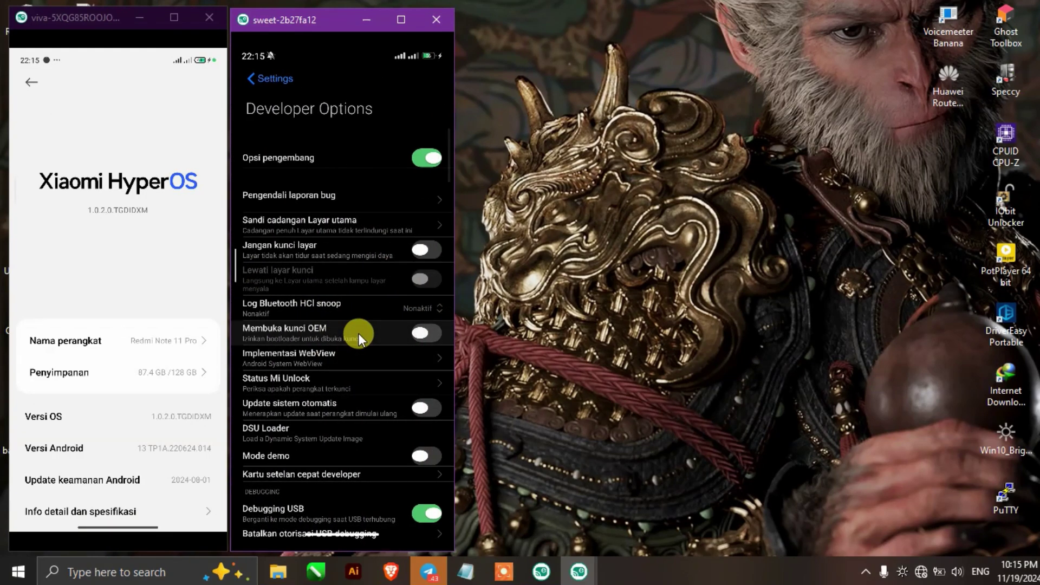
scroll(357, 347, down, 5)
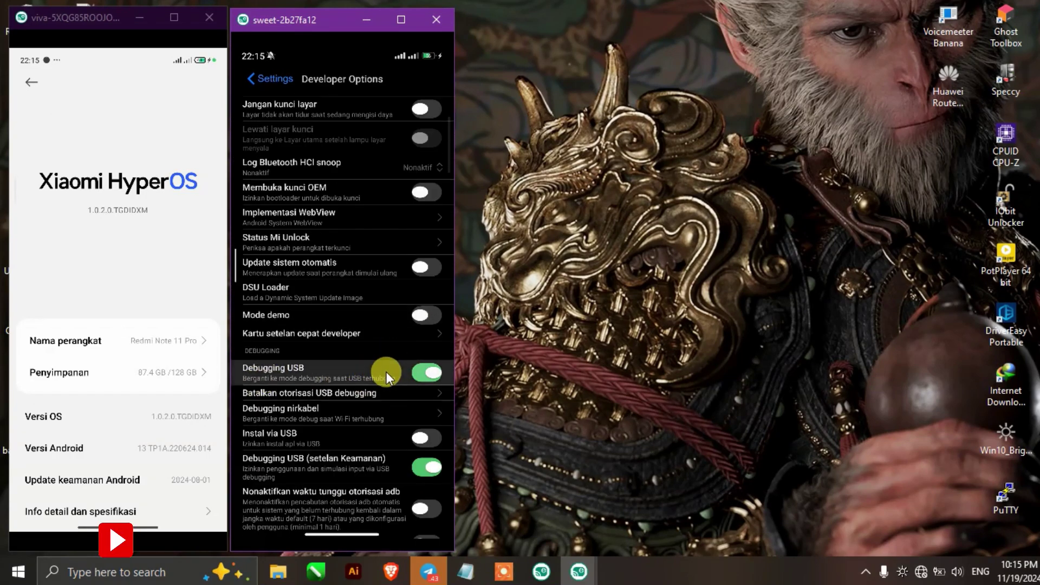
scroll(394, 378, down, 3)
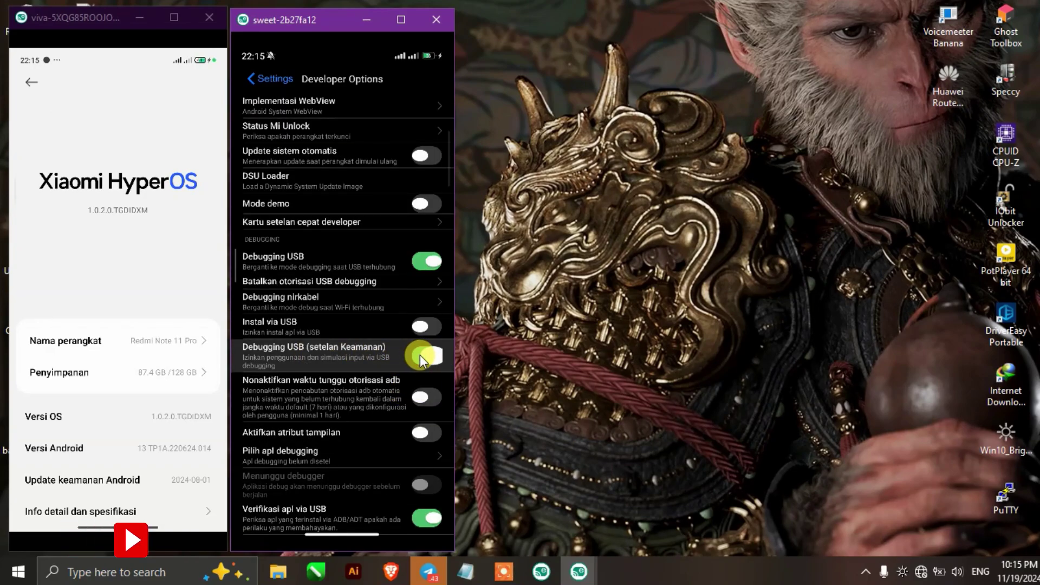
scroll(421, 356, down, 2)
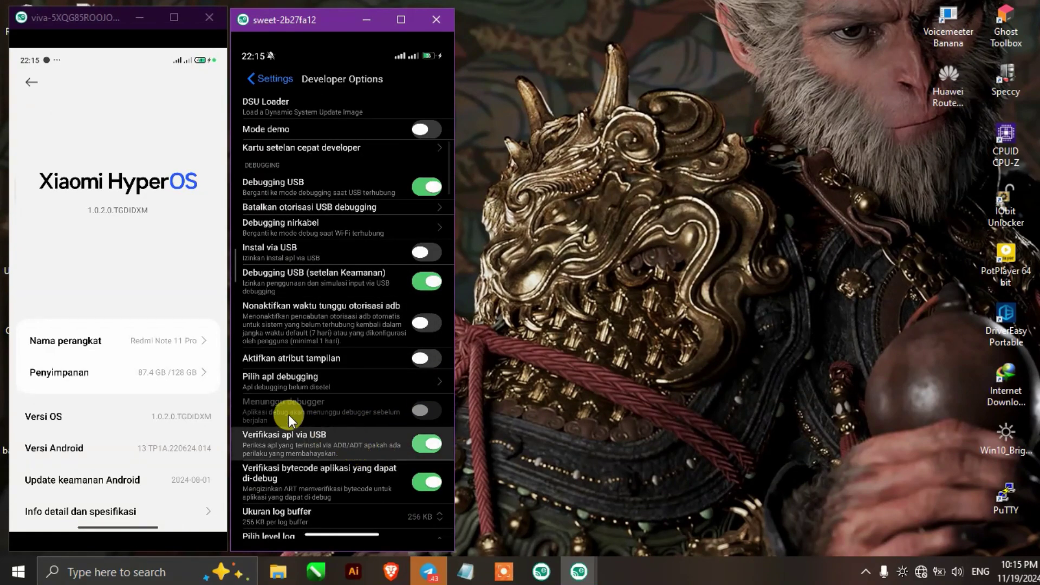
Leave the viva phone's version page and open Opsi pengembang under Setelan tambahan in its settings
right_click(64, 383)
scroll(64, 382, down, 5)
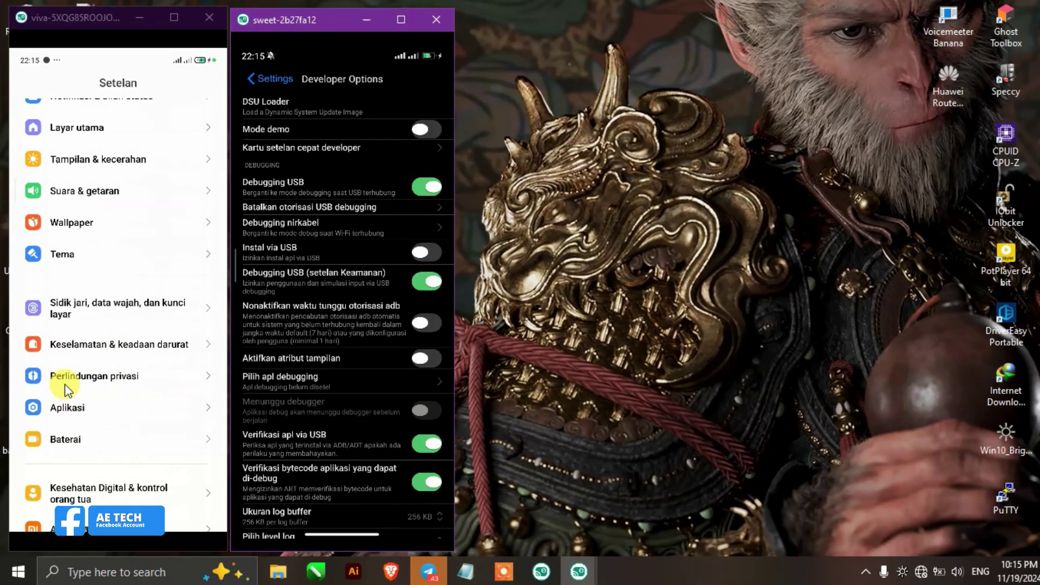
scroll(64, 389, up, 1)
scroll(65, 387, down, 3)
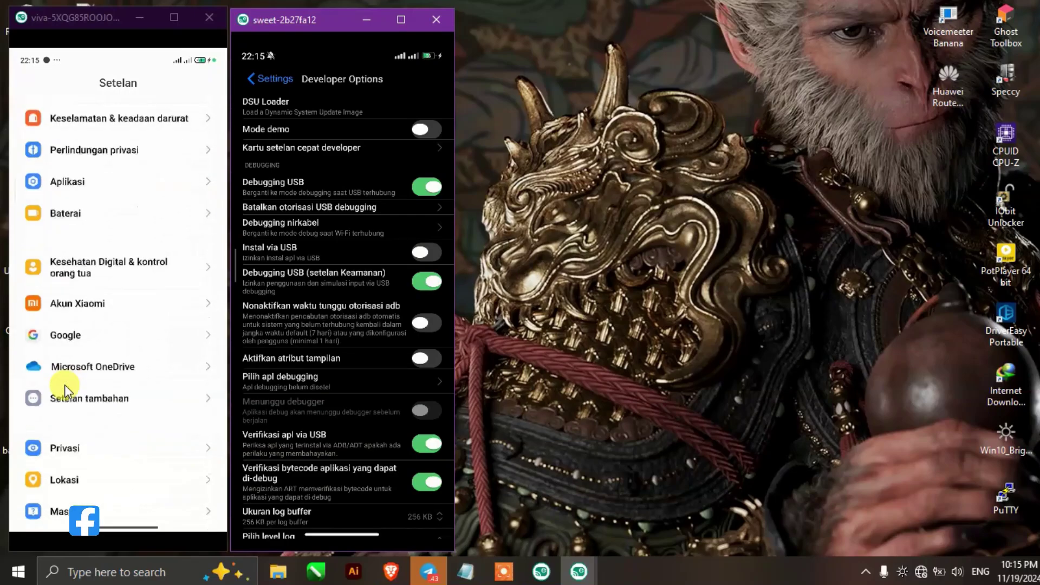
click(65, 384)
scroll(65, 385, down, 5)
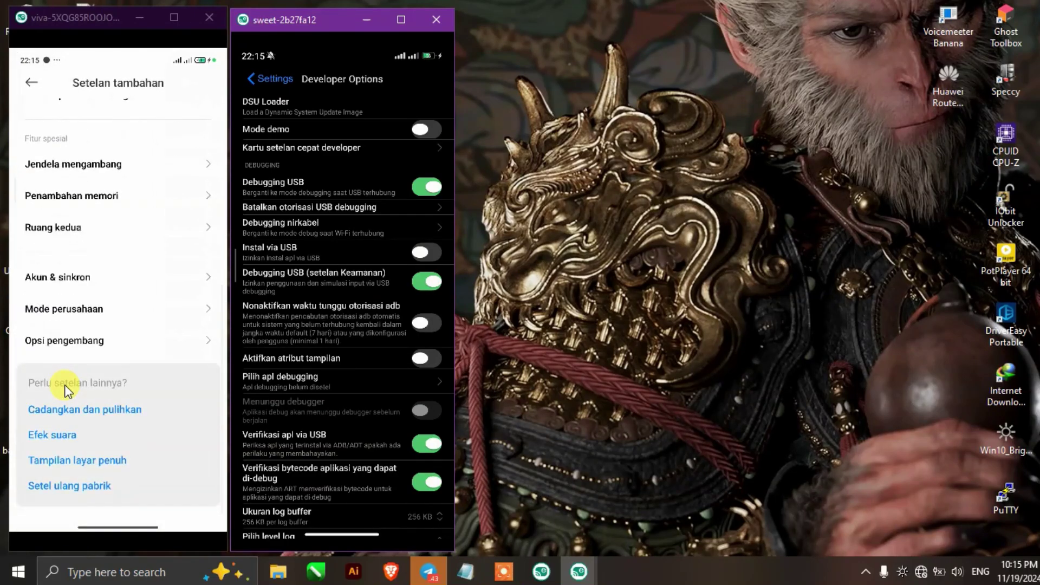
scroll(64, 385, down, 5)
Examine the viva phone's debugging options, including Debugging USB, Instal via USB and Debugging USB (setelan Keamanan)
scroll(64, 384, down, 1)
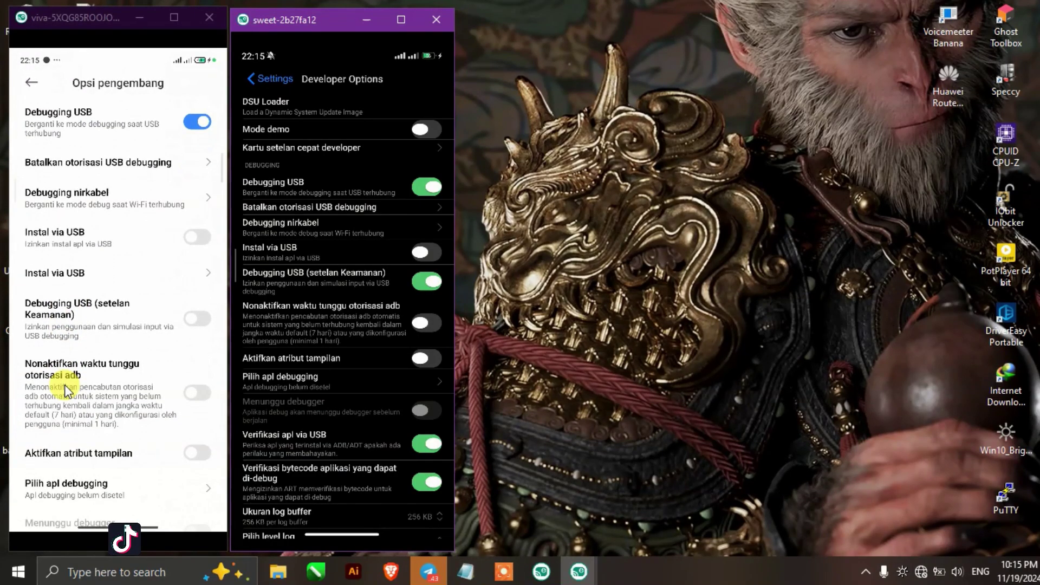
scroll(64, 385, up, 1)
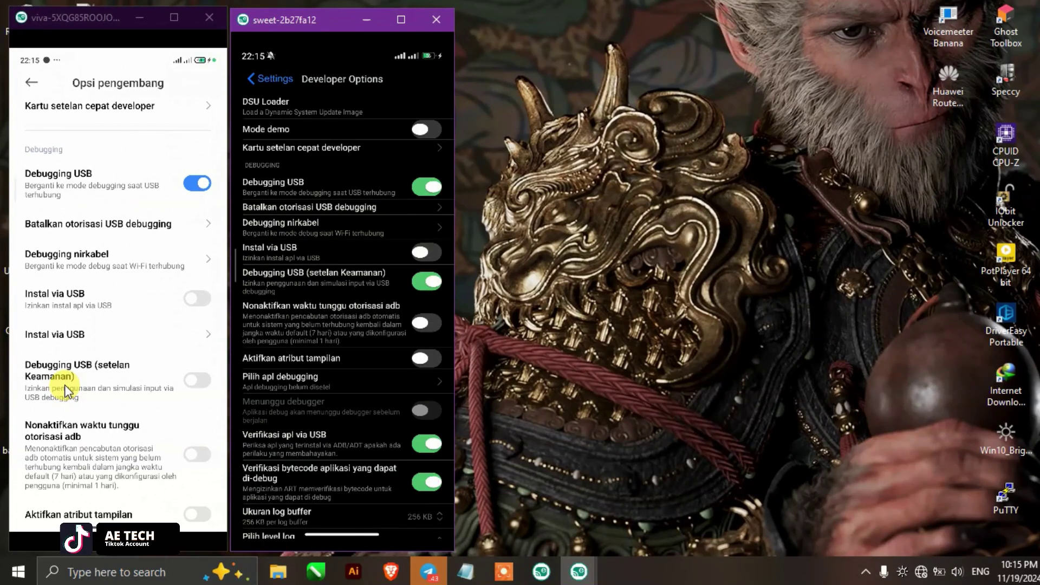
scroll(64, 384, down, 1)
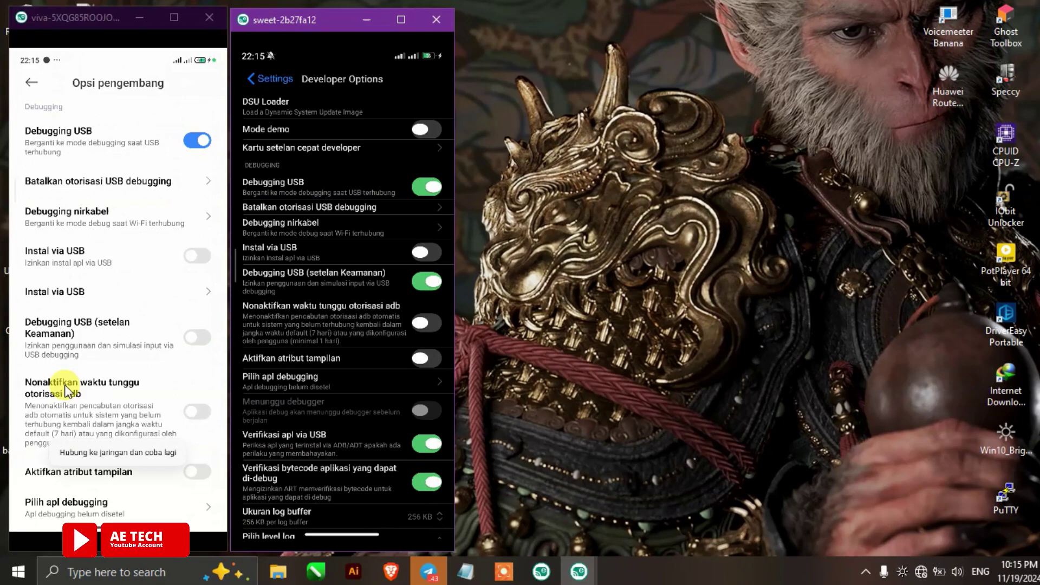
scroll(65, 390, down, 2)
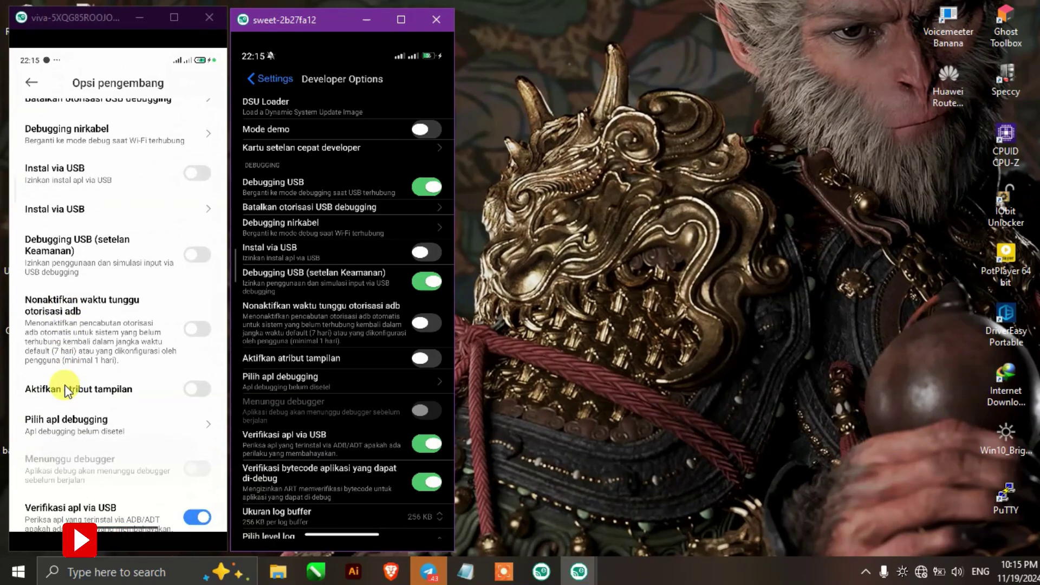
scroll(65, 390, down, 1)
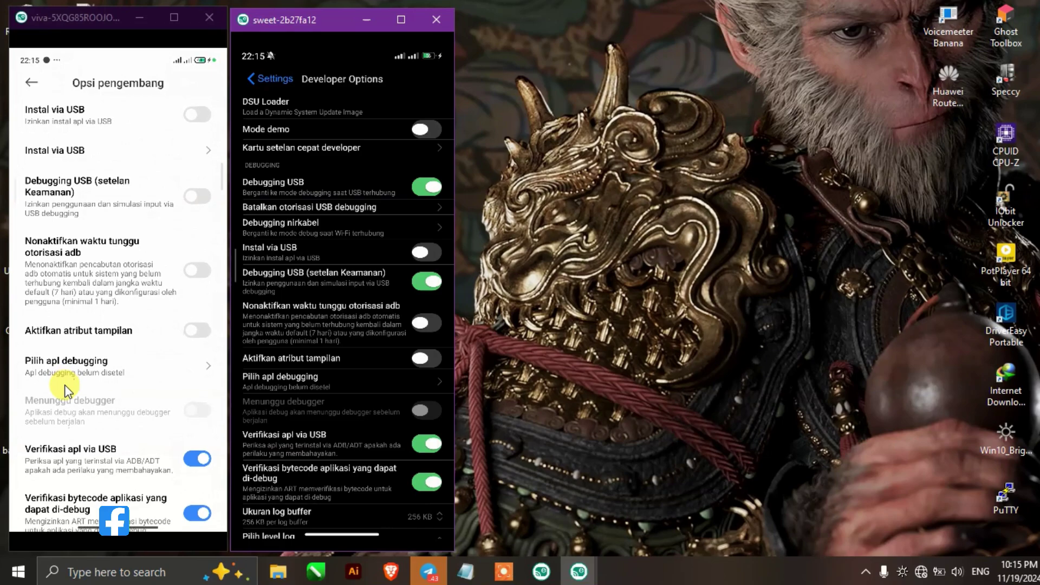
scroll(65, 390, down, 2)
scroll(64, 384, down, 4)
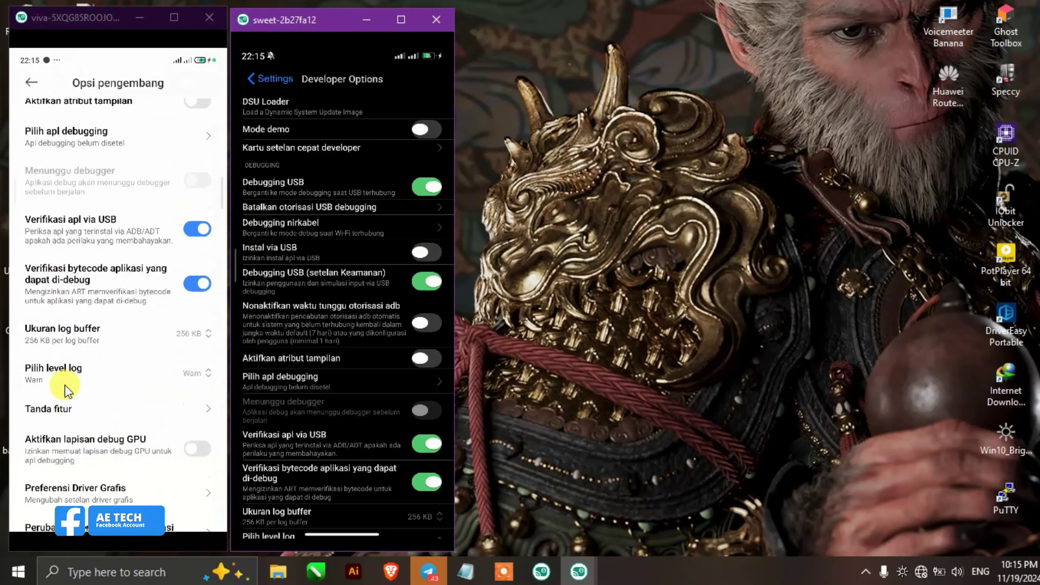
scroll(65, 382, up, 6)
scroll(82, 336, up, 3)
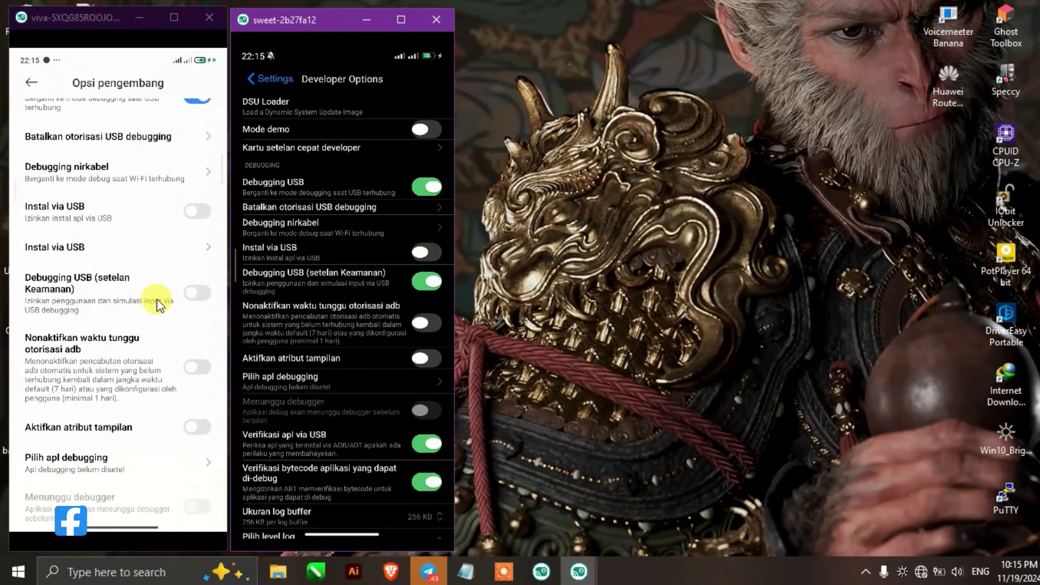
scroll(109, 298, up, 1)
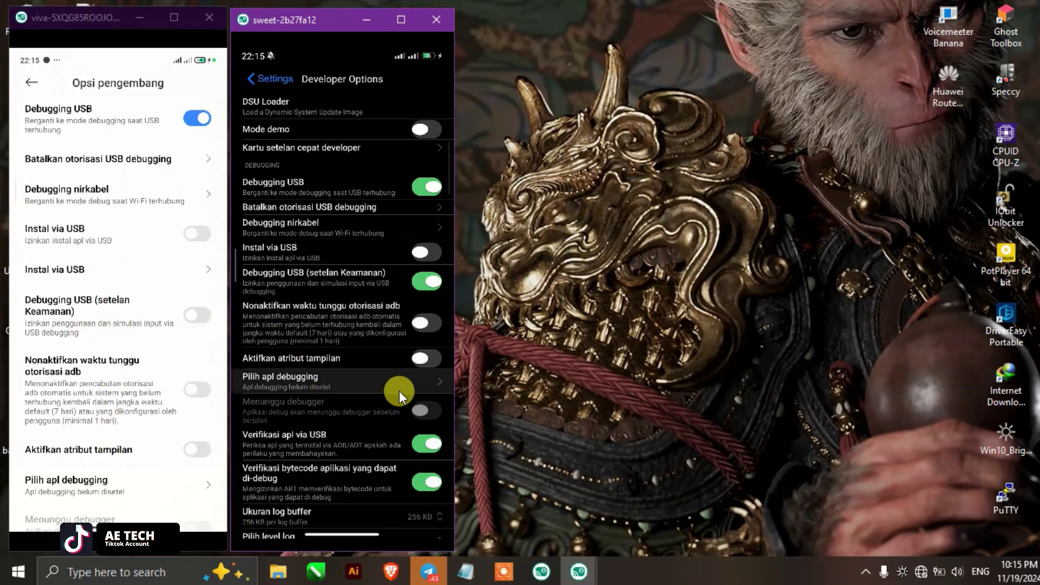
Return the viva phone to its Xiaomi HyperOS version page and bring the main Escrcpy window back up
right_click(144, 398)
right_click(144, 399)
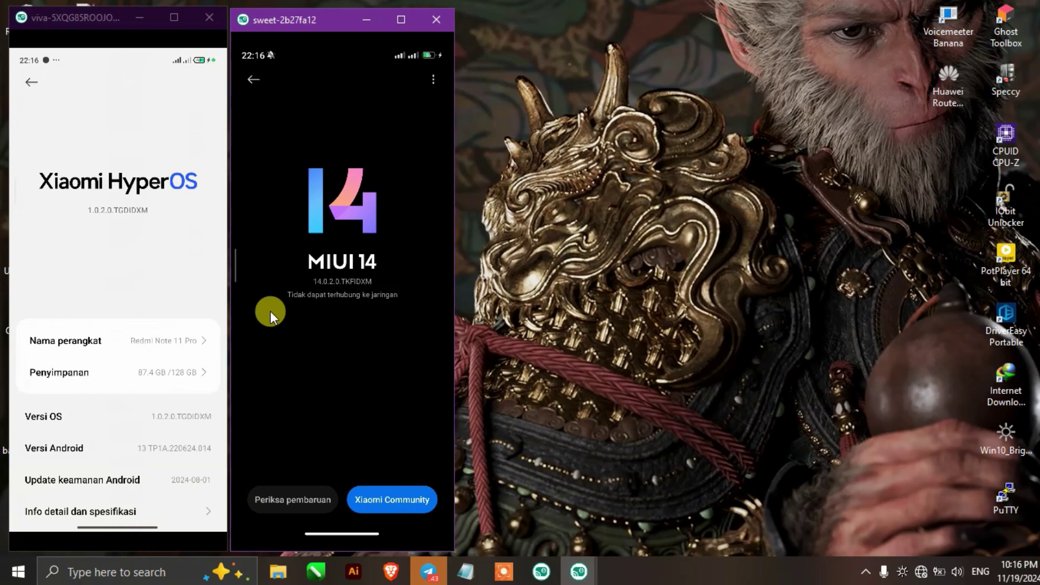
click(542, 571)
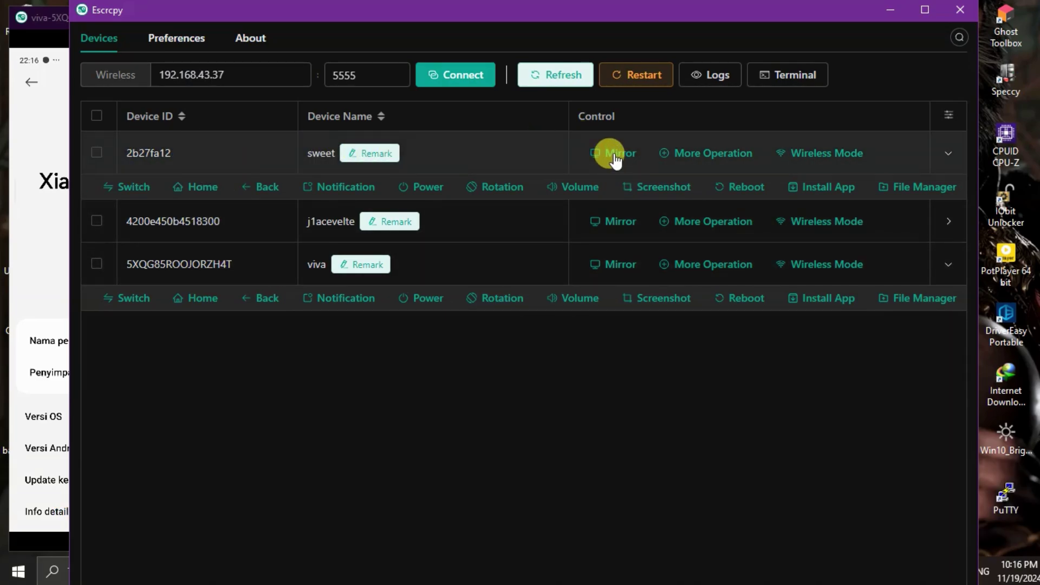
click(948, 154)
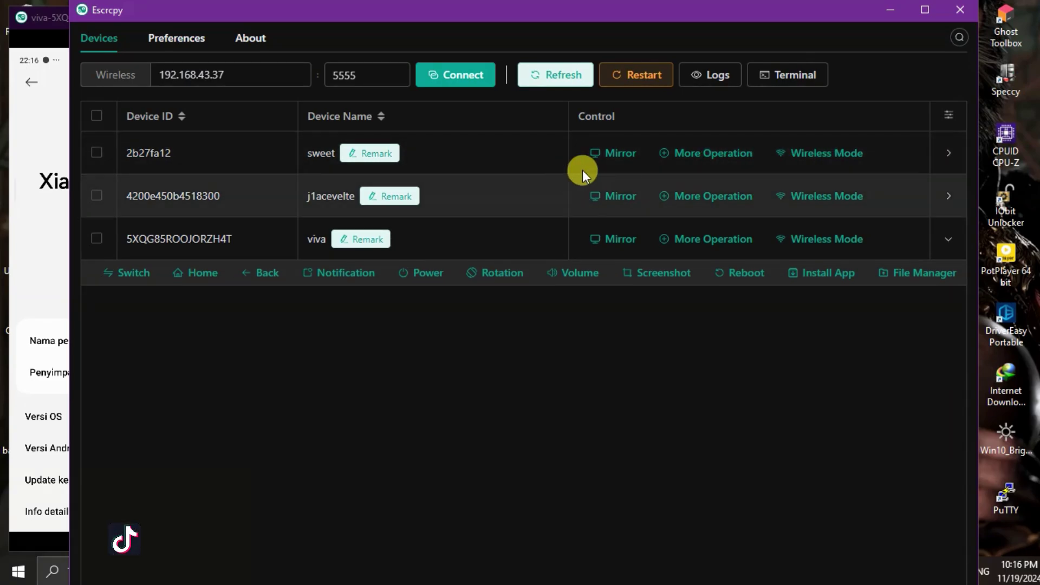
click(605, 155)
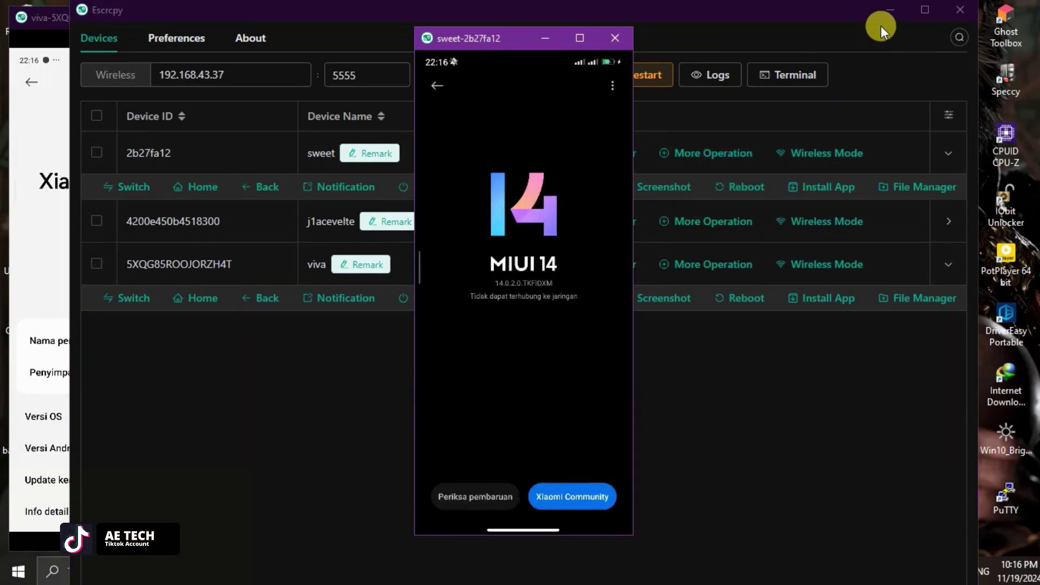
click(616, 37)
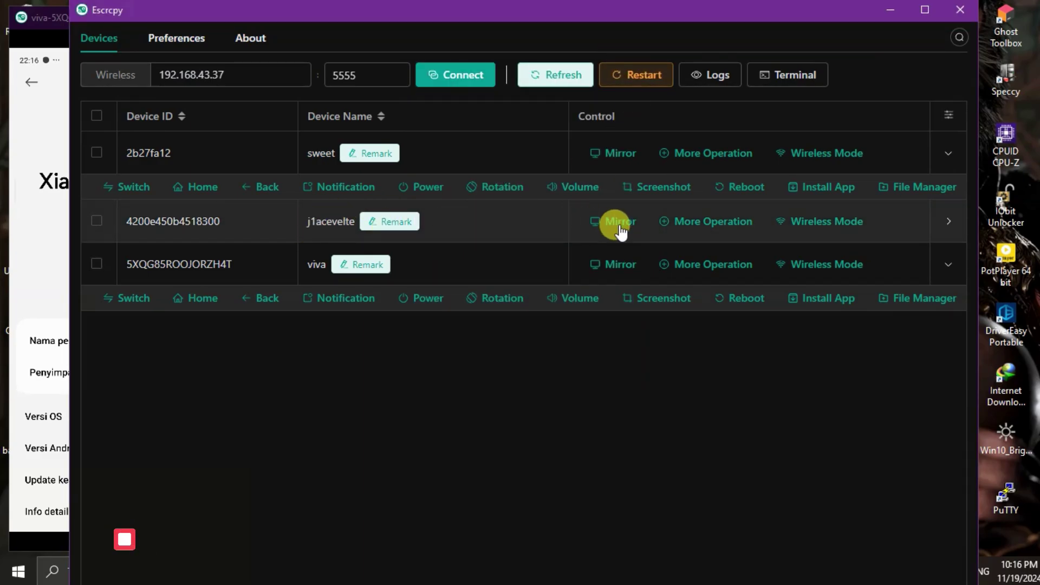
click(949, 153)
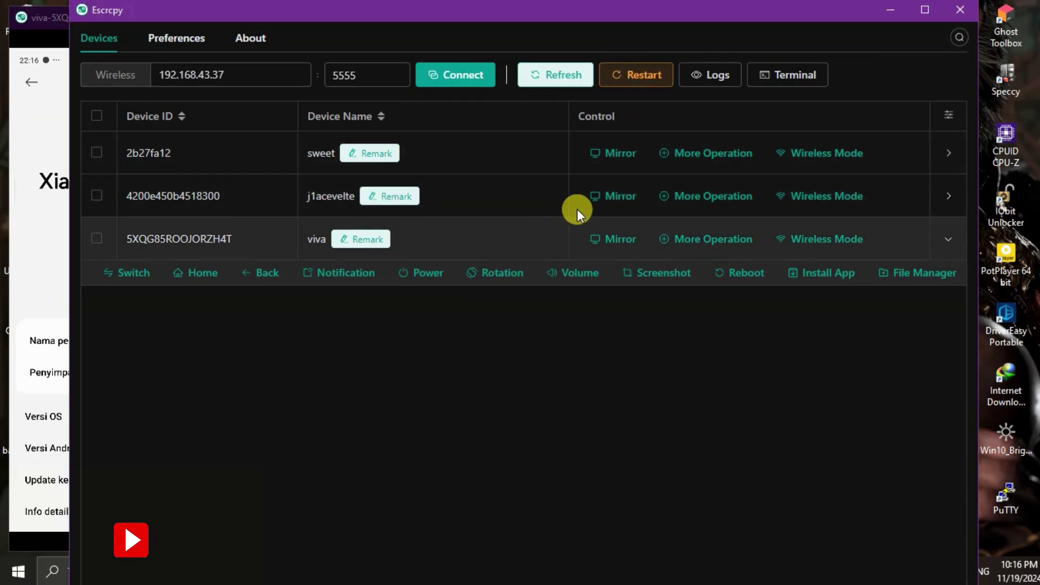
Start mirroring the j1acevelte device and minimize the main Escrcpy window
click(615, 194)
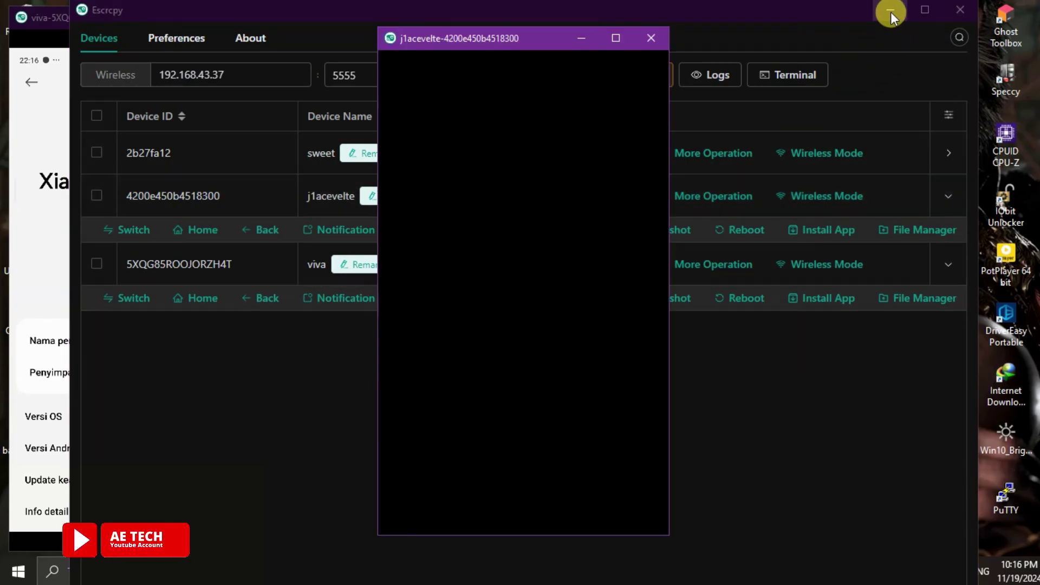
click(891, 11)
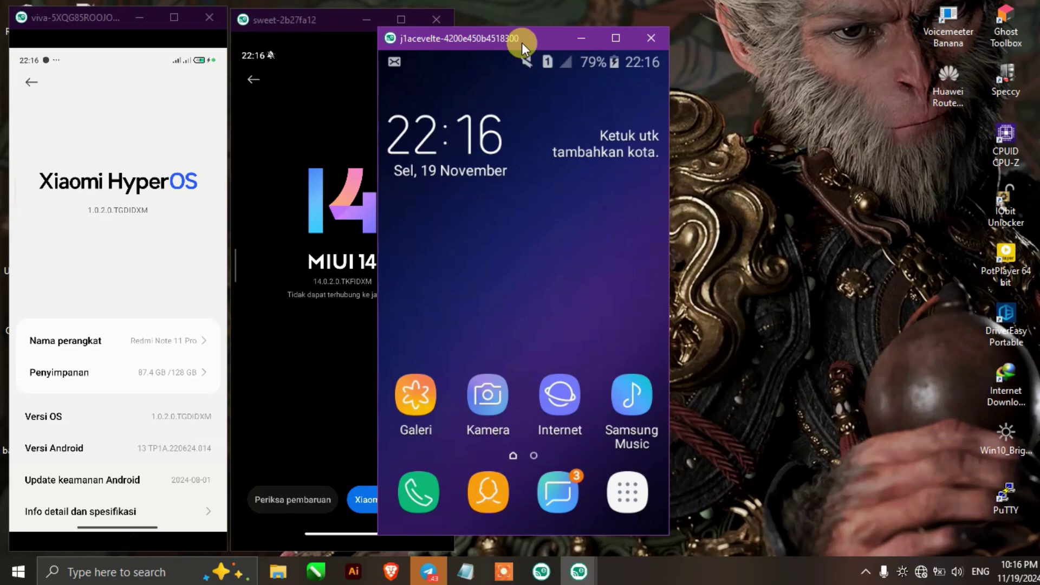
Move the j1acevelte mirror window beside the sweet mirror window and narrow it to about the same width
drag(522, 41, 615, 27)
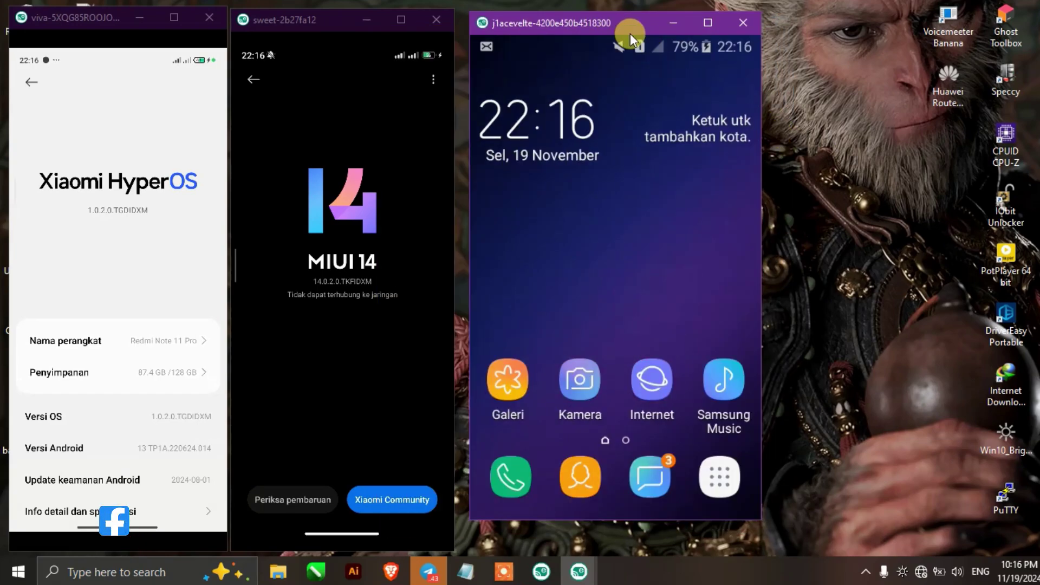
drag(760, 206, 684, 221)
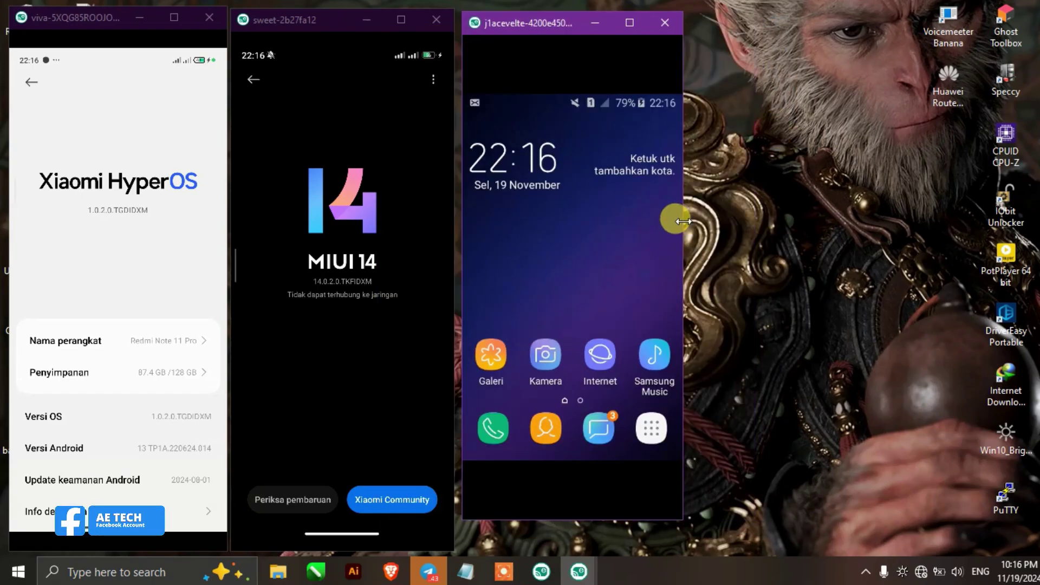
Lengthen the j1acevelte mirror window to match the others and widen the sweet mirror window to close the gap between them
drag(596, 522, 594, 551)
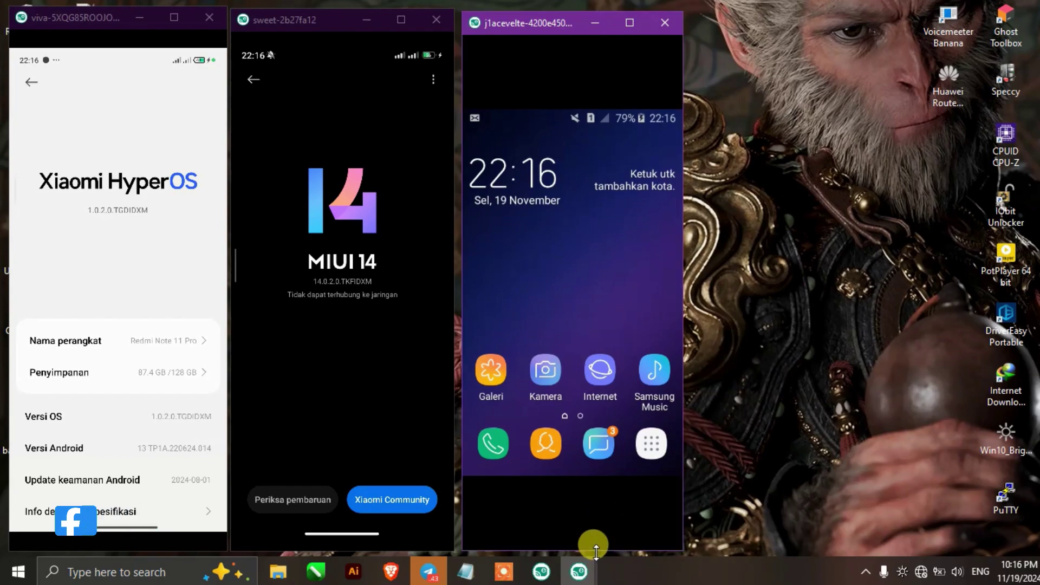
drag(455, 312, 460, 314)
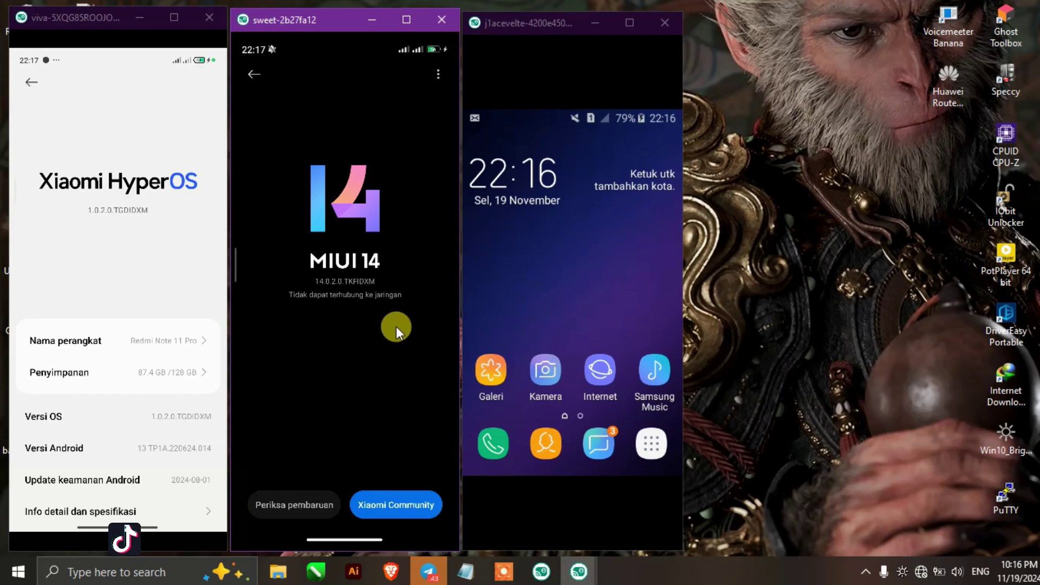
Open Magisk from the second app page of the j1acevelte phone, review its home page, and leave it
drag(591, 282, 610, 306)
drag(666, 447, 548, 360)
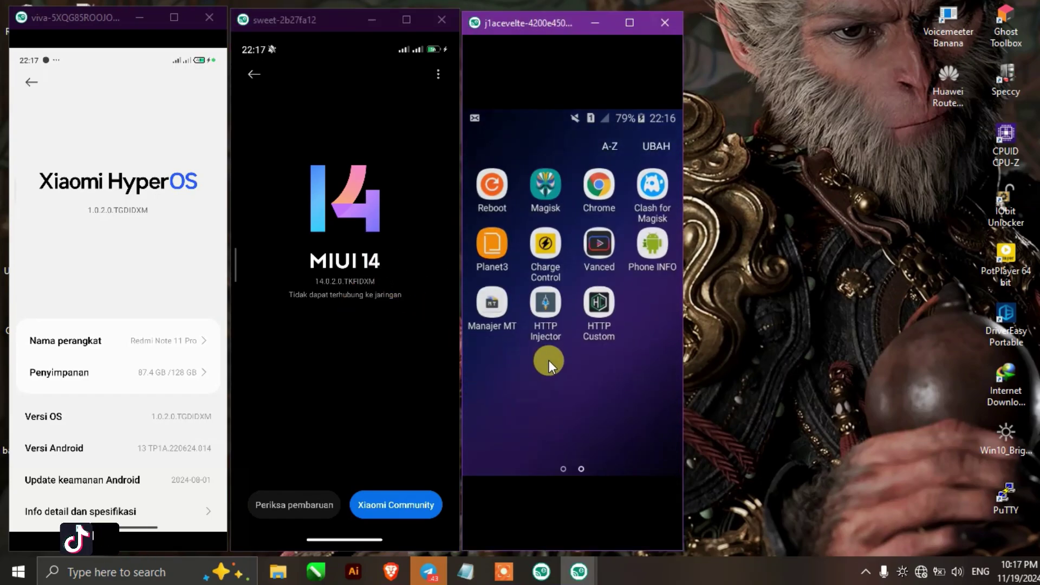
click(545, 181)
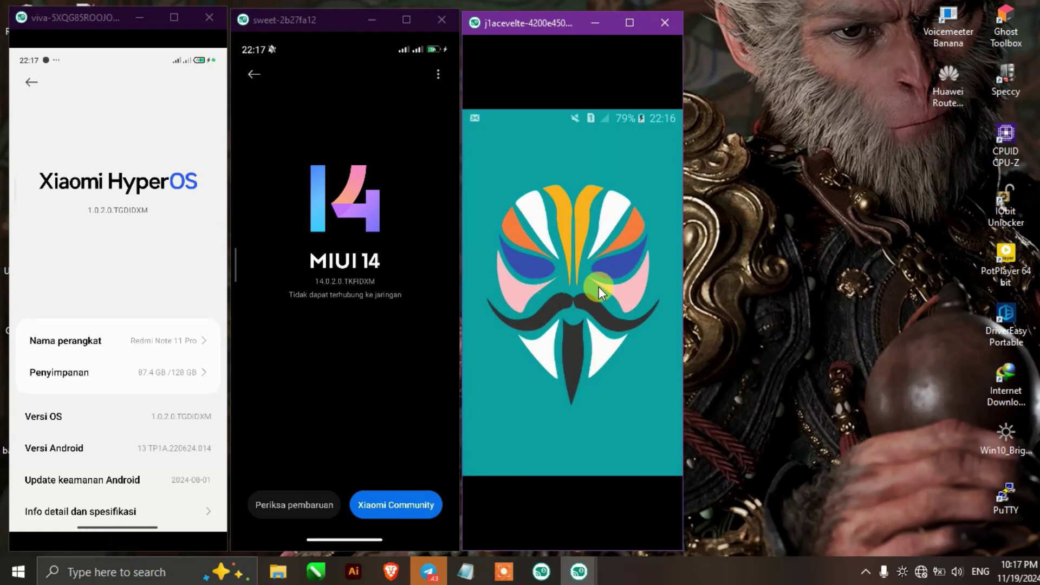
scroll(591, 374, down, 3)
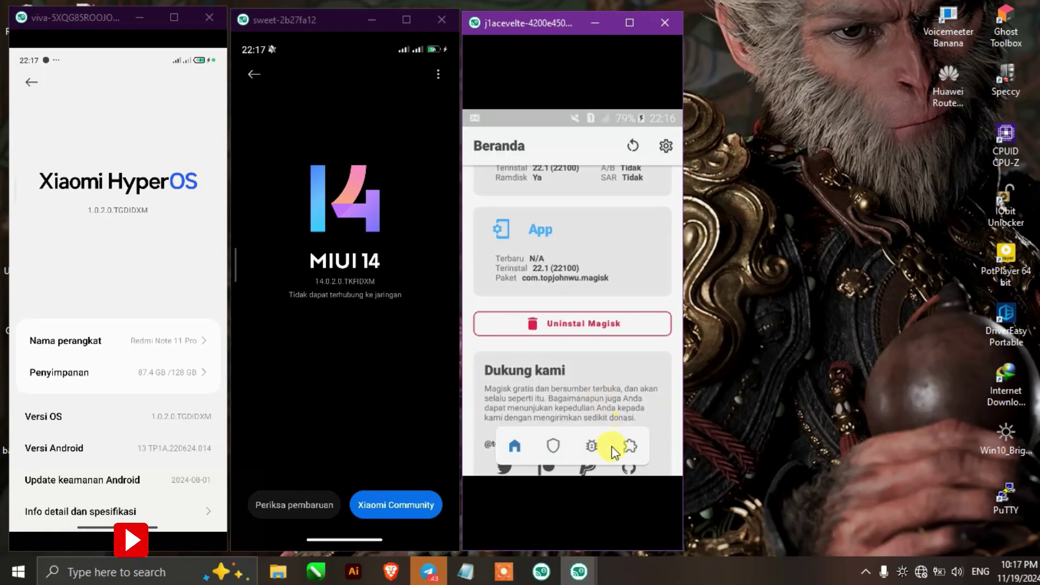
right_click(618, 399)
Examine the j1acevelte phone's software information under Pengaturan, Tentang perangkat, Info prkt lunak, including Versi Android
drag(613, 399, 640, 402)
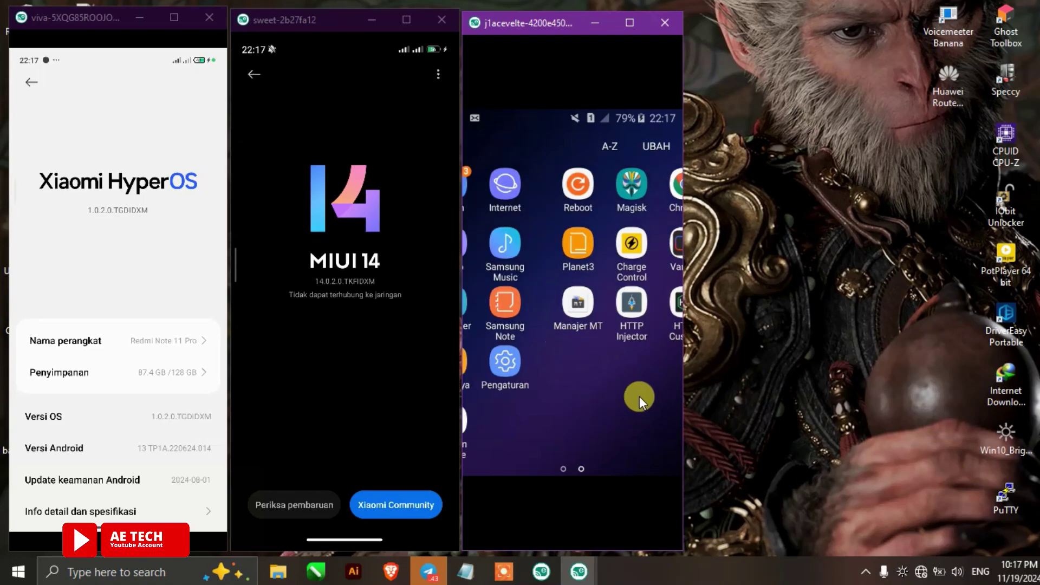
click(647, 365)
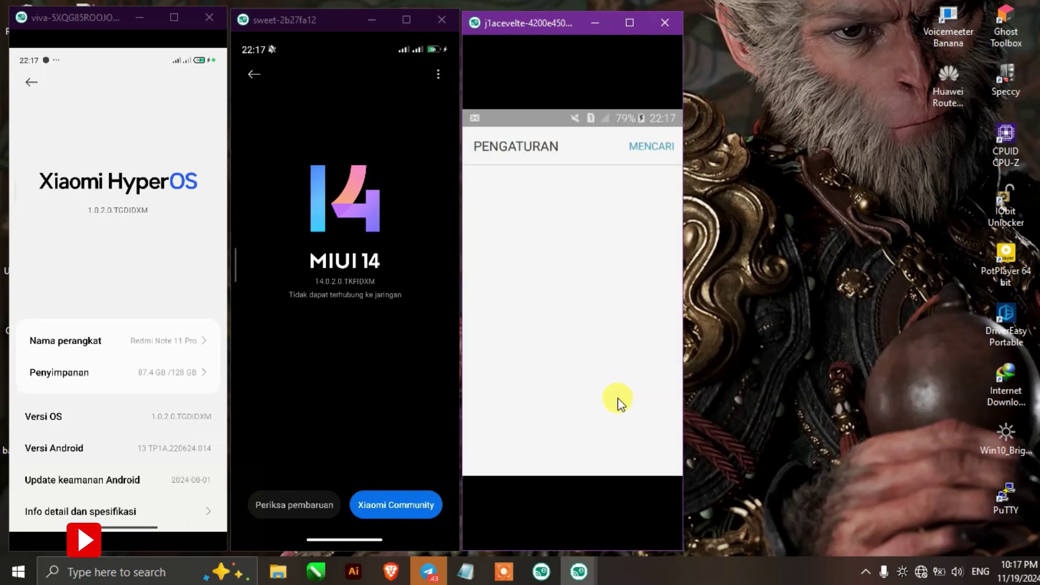
scroll(607, 401, down, 6)
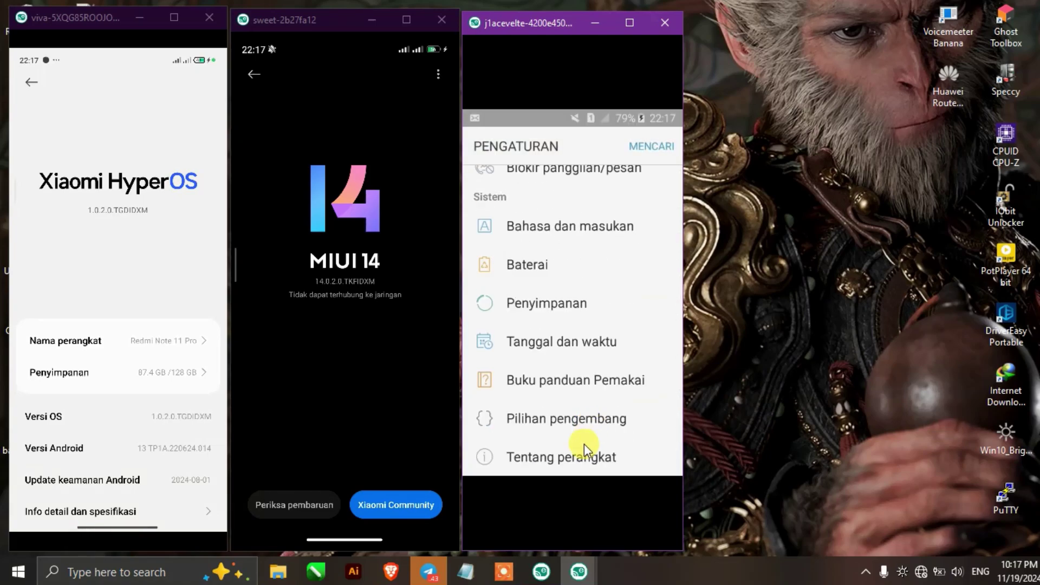
click(586, 447)
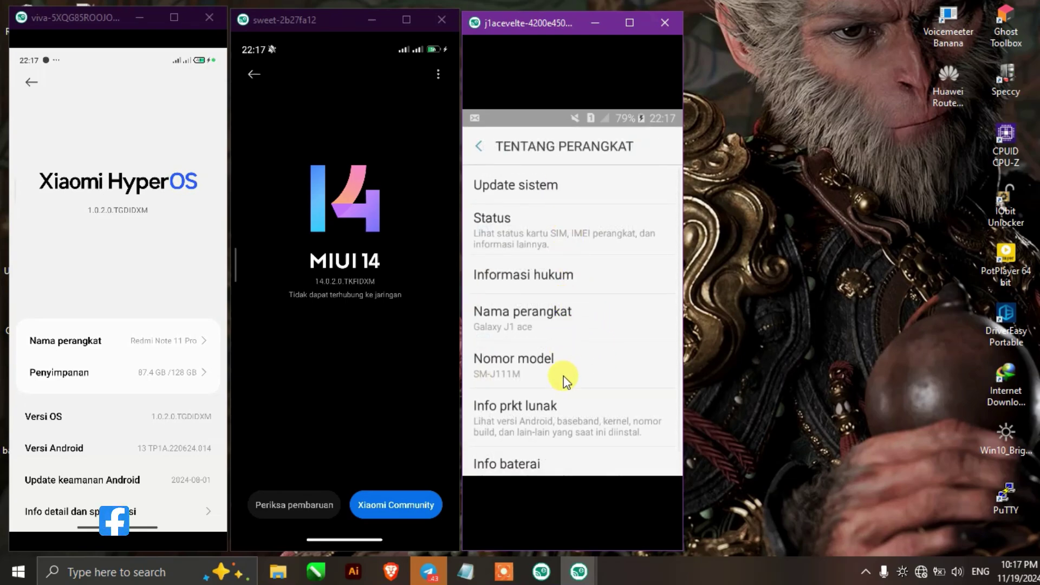
click(535, 327)
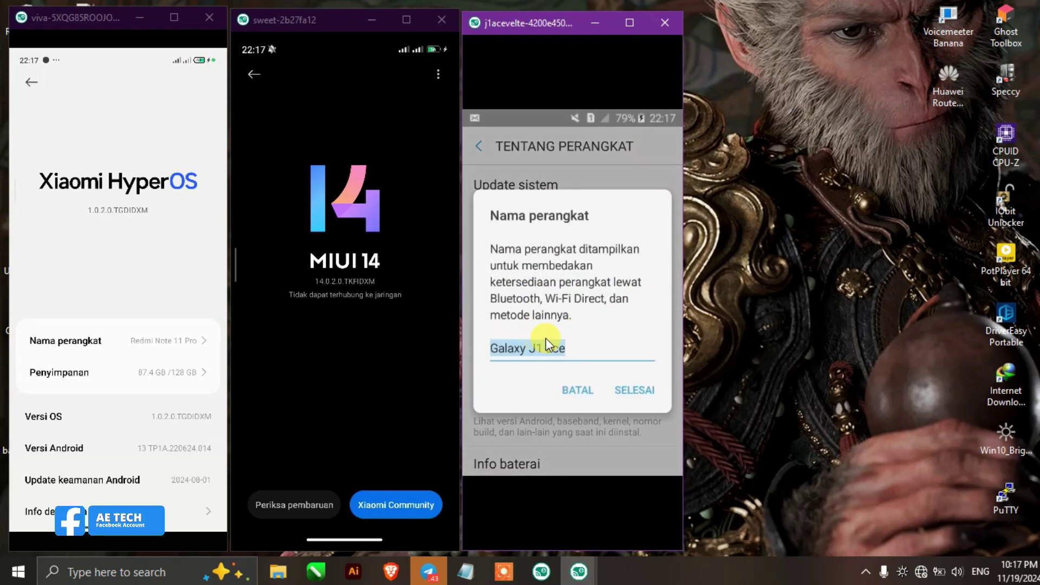
click(587, 311)
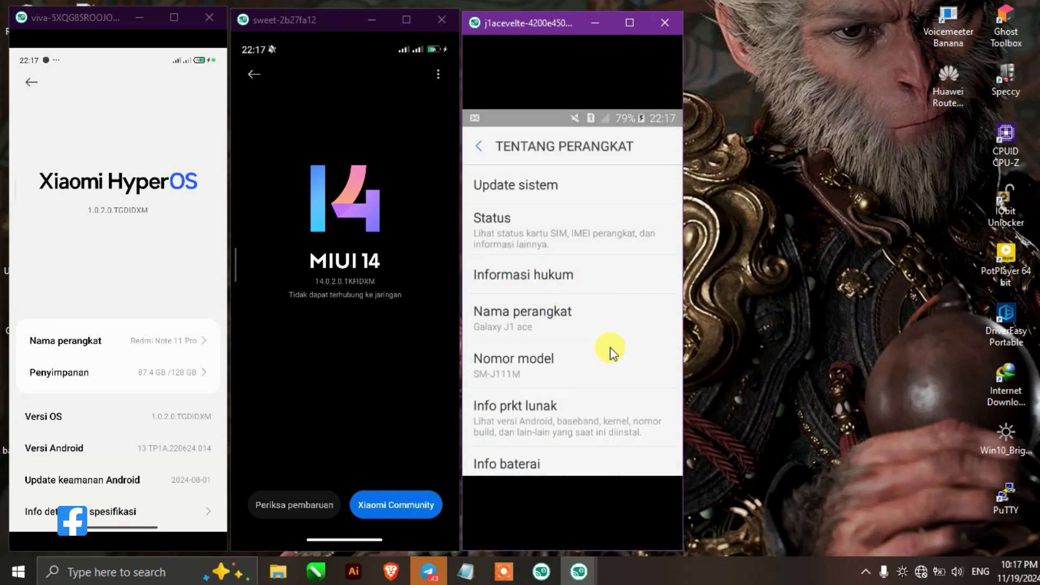
click(564, 403)
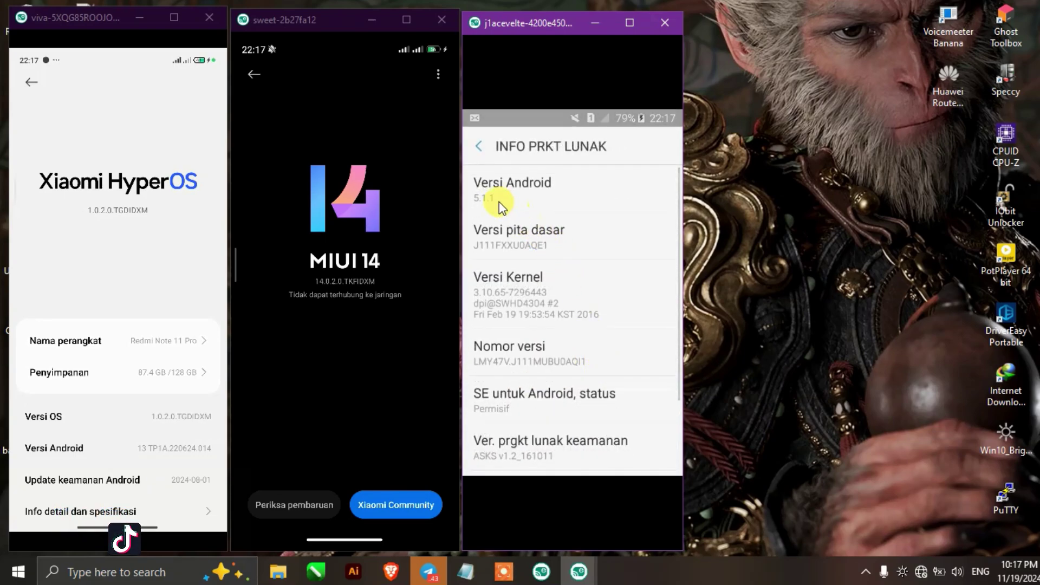
scroll(611, 411, down, 3)
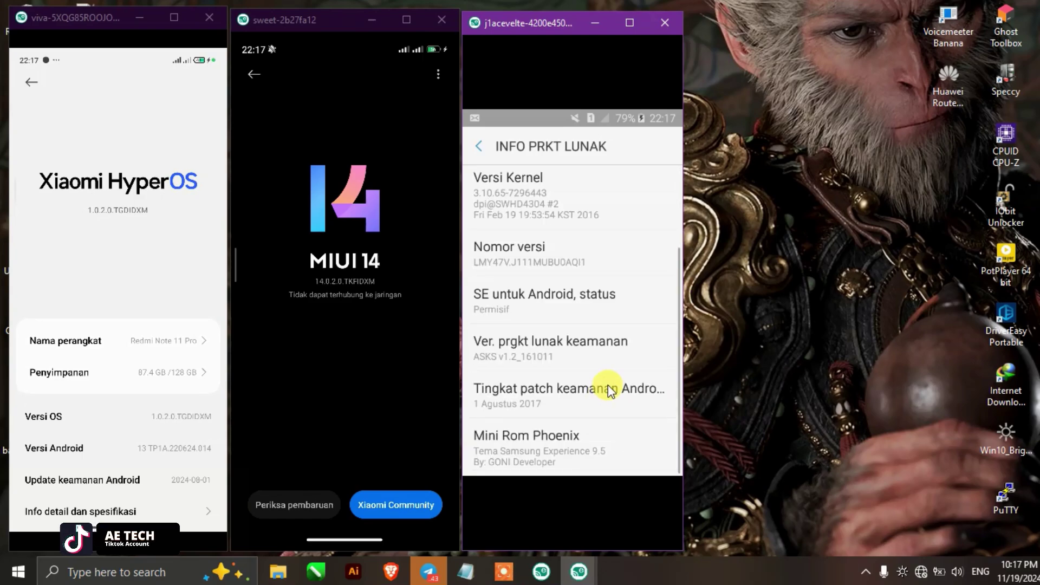
Examine the j1acevelte phone's developer options (Pilihan pengembang) in Pengaturan, including Mendebug USB and the app verification setting
right_click(610, 390)
right_click(610, 388)
right_click(617, 382)
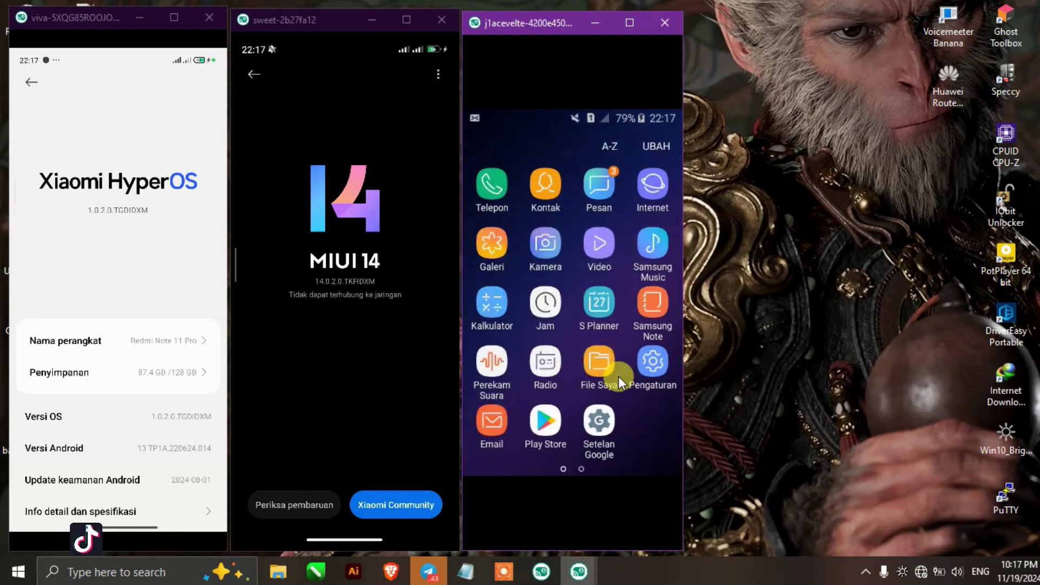
click(632, 371)
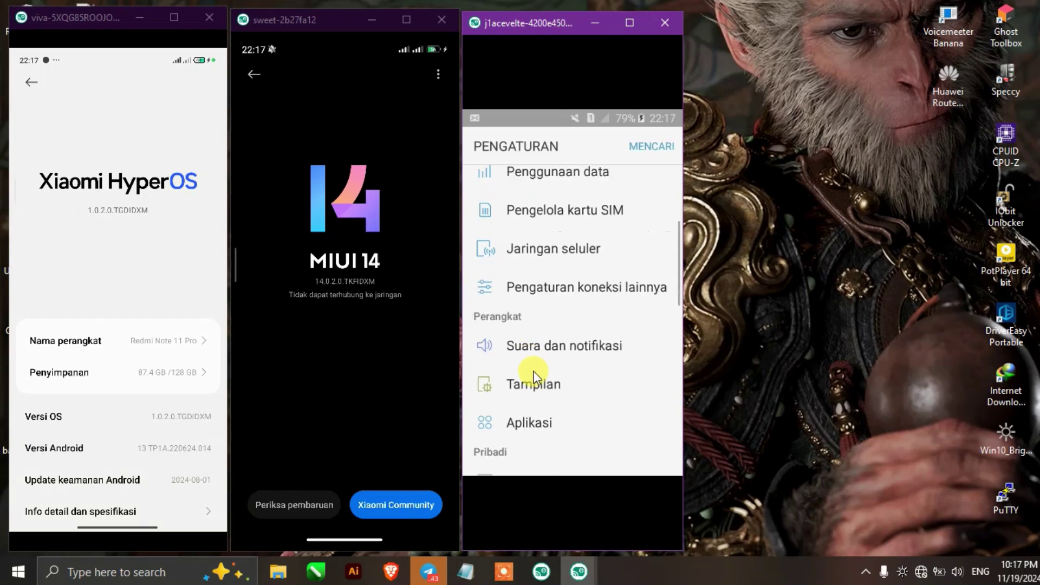
scroll(583, 378, down, 10)
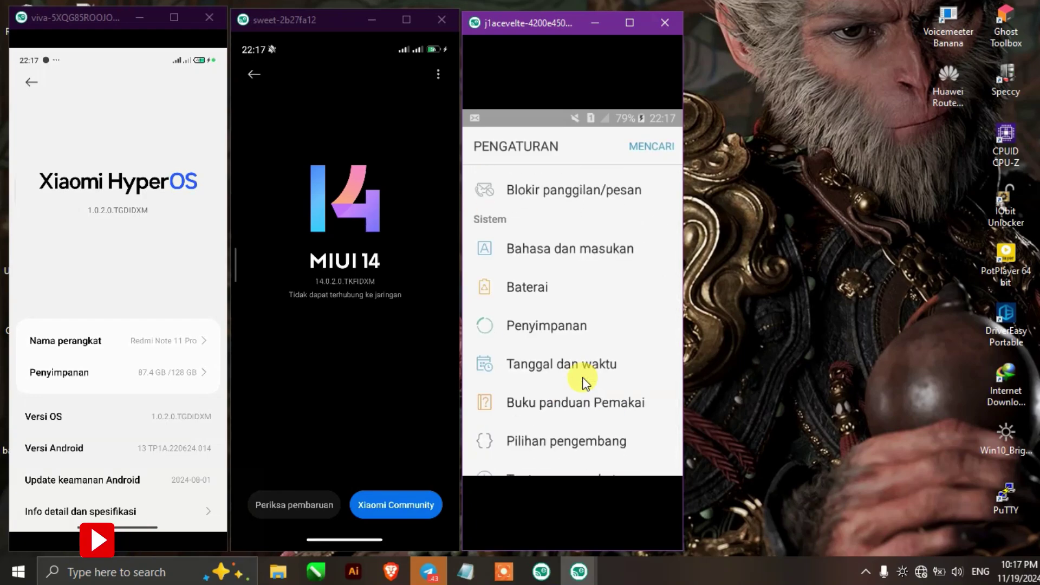
click(548, 418)
scroll(596, 336, down, 5)
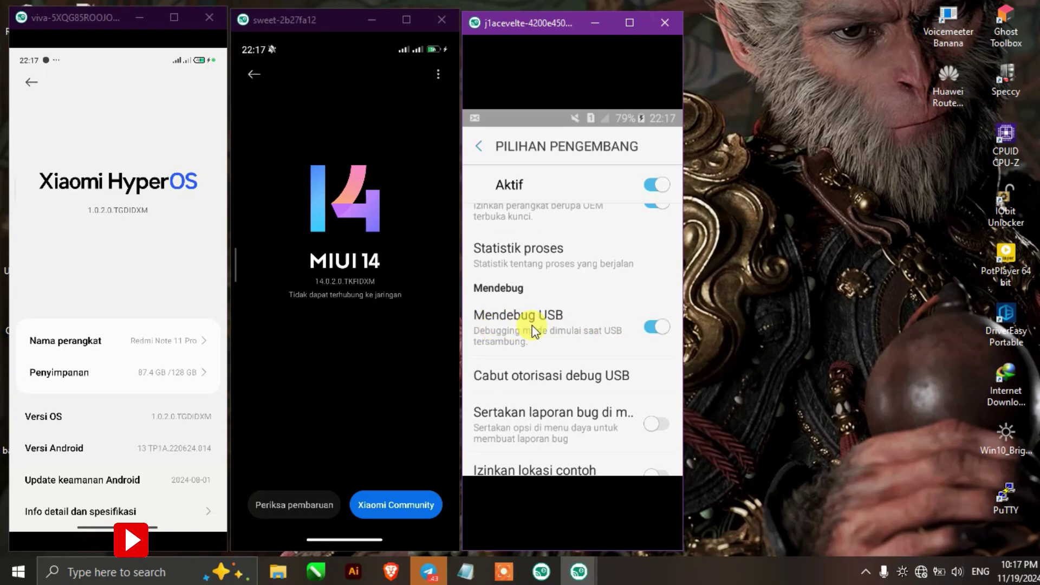
scroll(640, 356, down, 5)
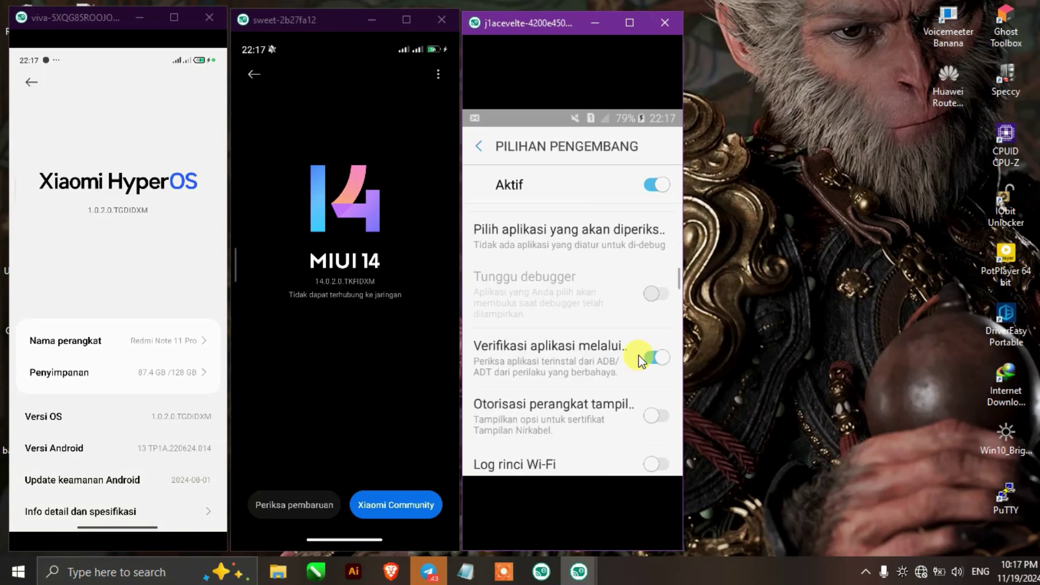
scroll(640, 361, down, 1)
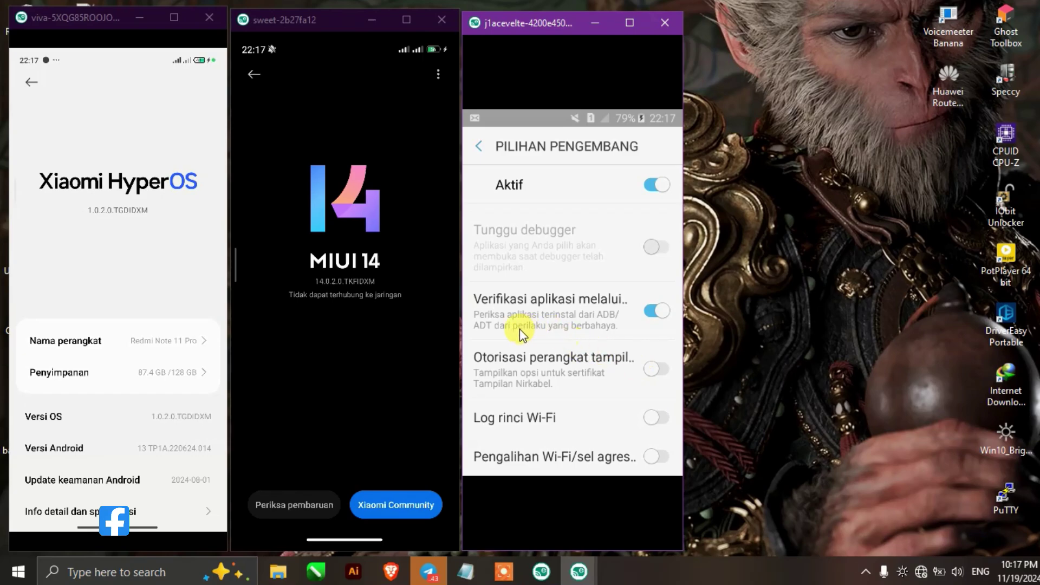
scroll(653, 382, down, 5)
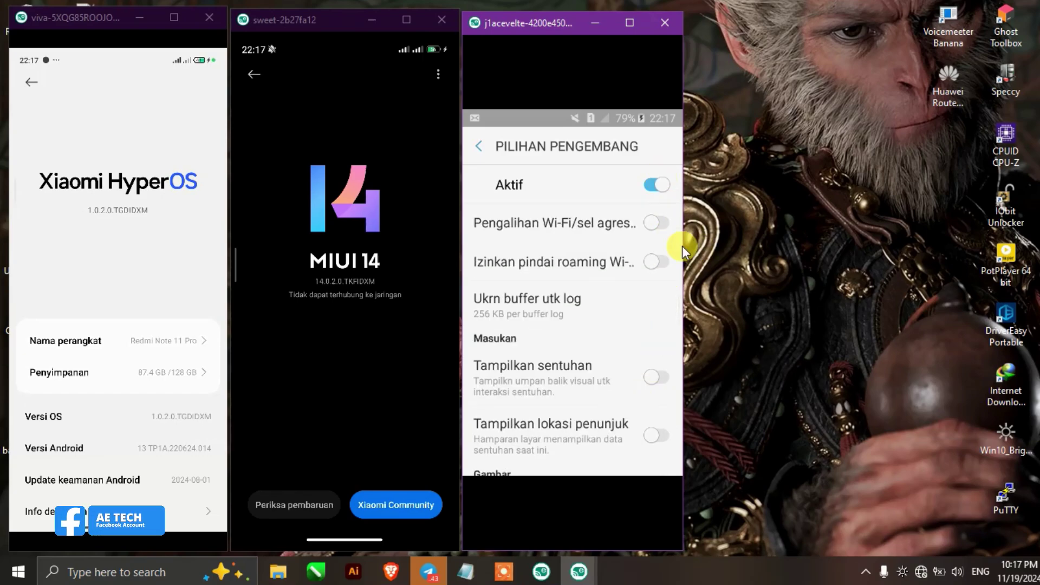
Return the j1acevelte phone to its Tentang perangkat page and bring the main Escrcpy window to the front
right_click(624, 356)
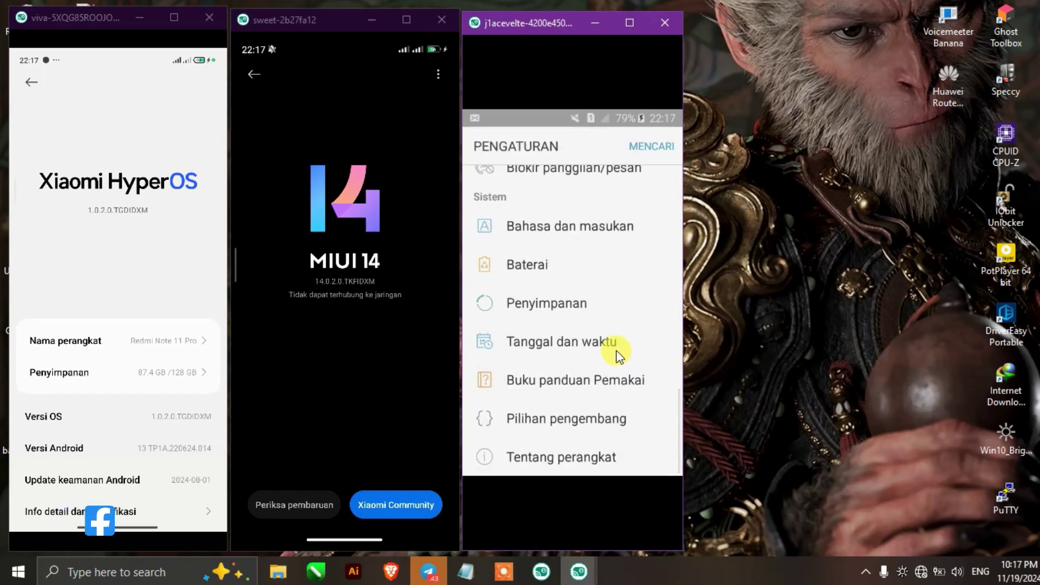
click(601, 457)
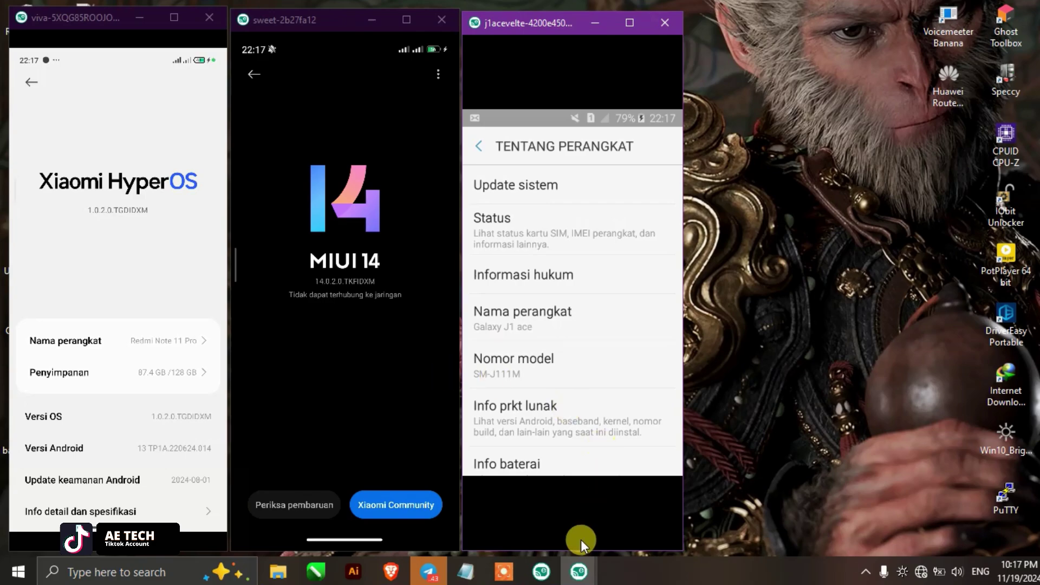
click(575, 573)
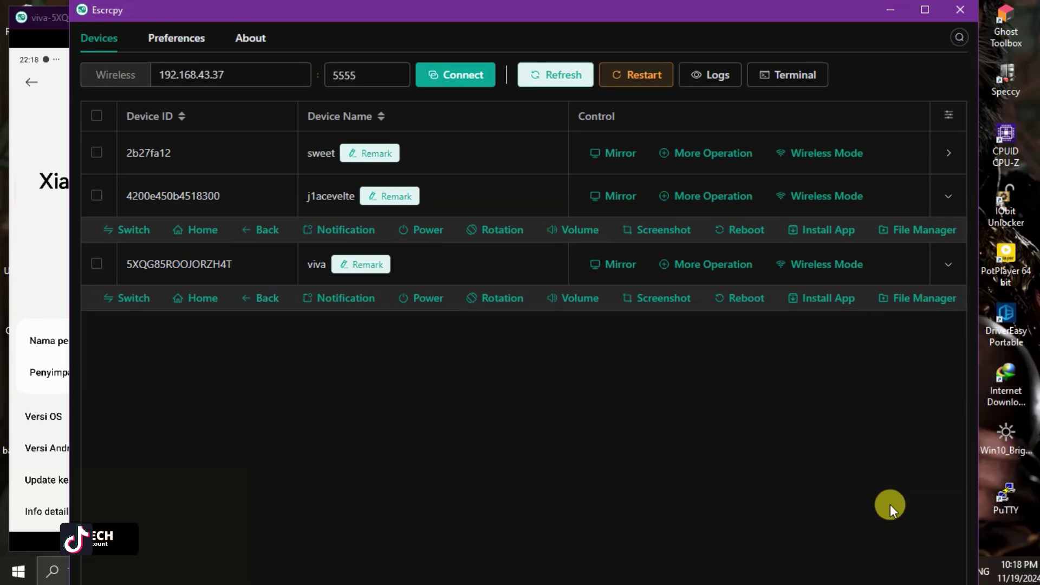
Minimize the main Escrcpy window and connect the PC to the Redmi Note 5A_1709 Wi-Fi network
click(1008, 538)
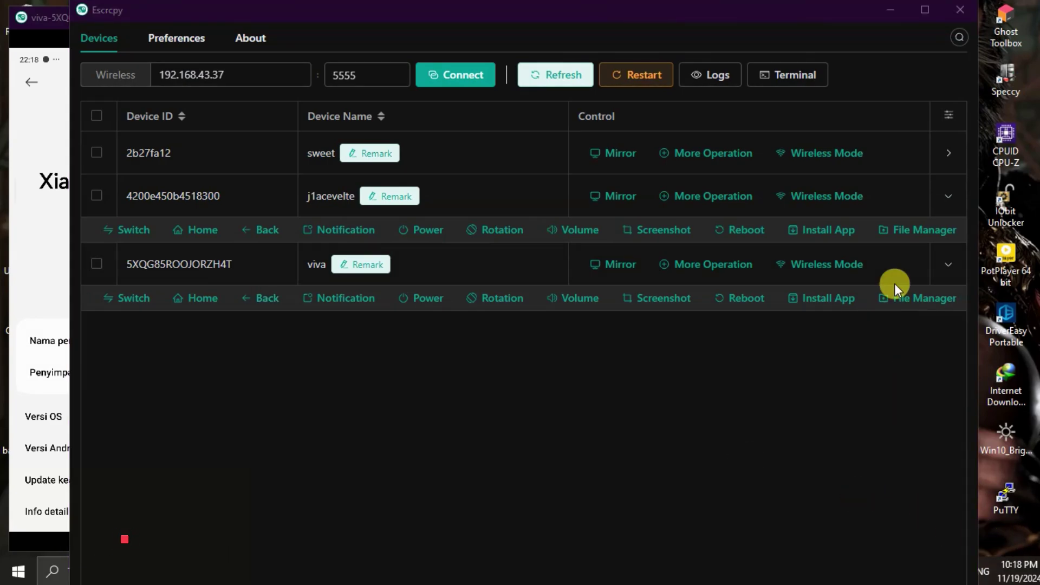
click(890, 10)
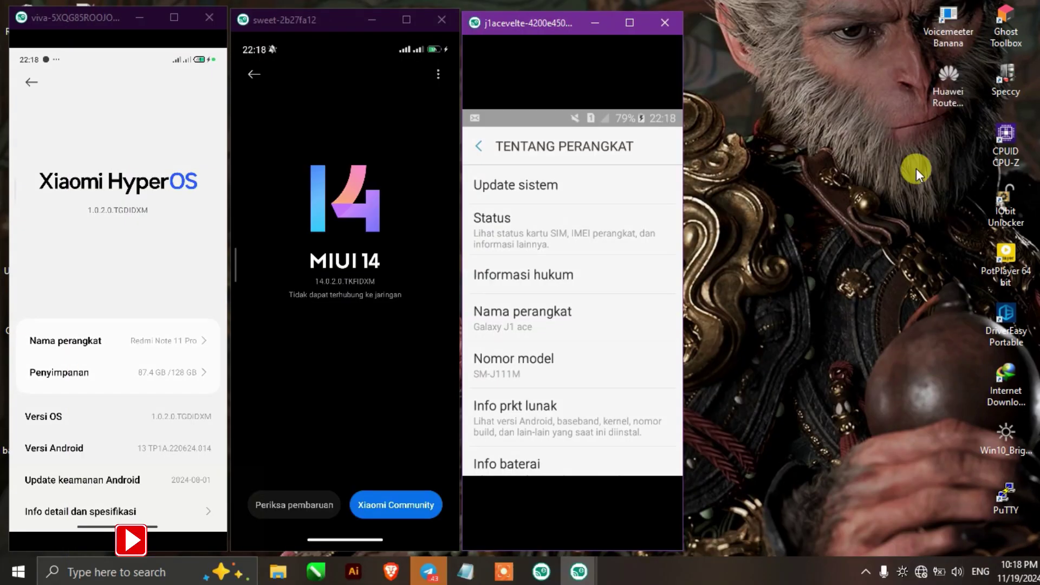
click(921, 572)
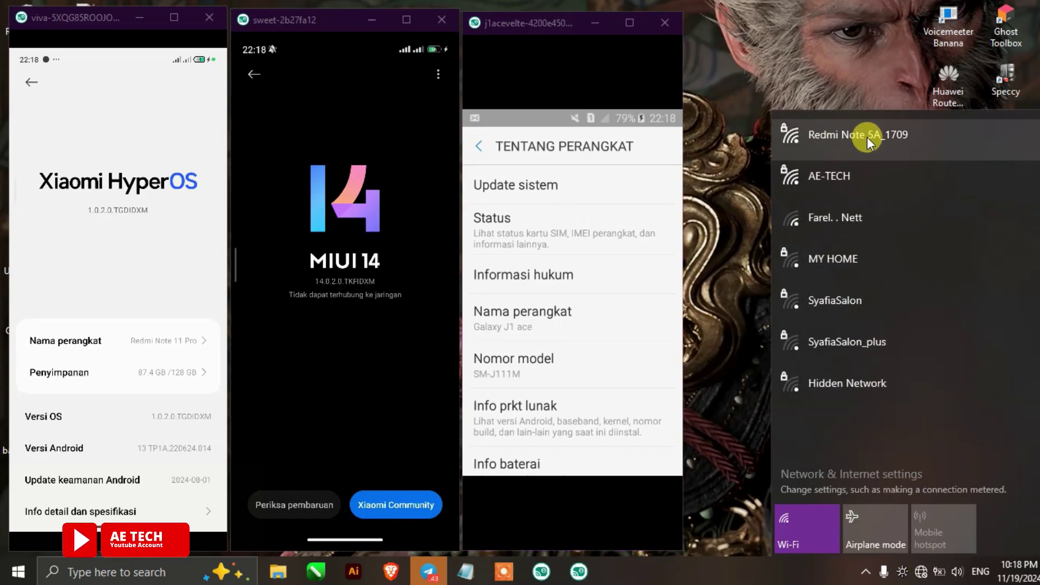
click(871, 137)
click(929, 209)
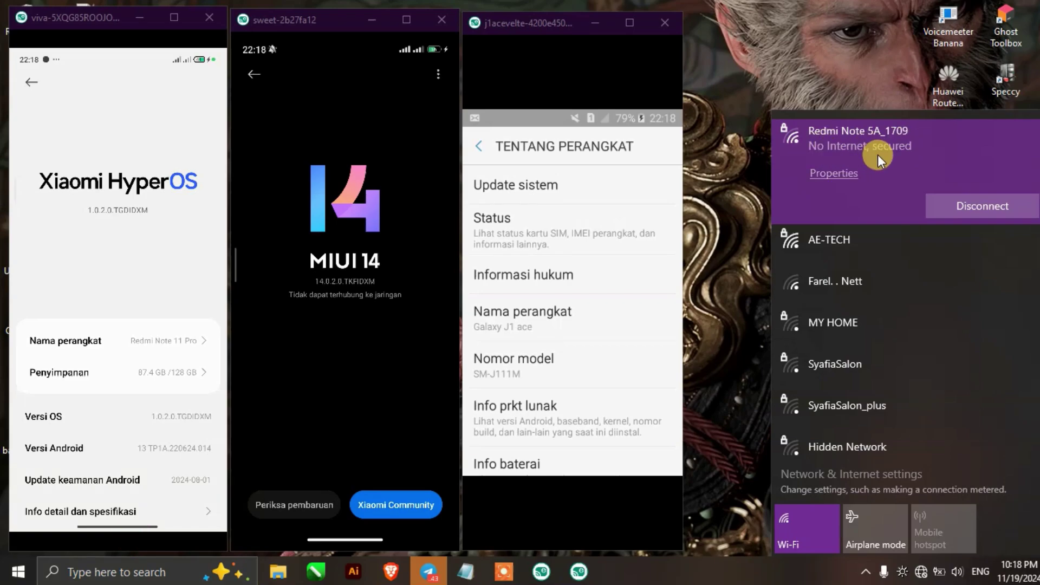
Look up the IPv4 DNS server address in the Redmi Note 5A_1709 network properties, and close Settings
click(849, 173)
scroll(339, 275, down, 3)
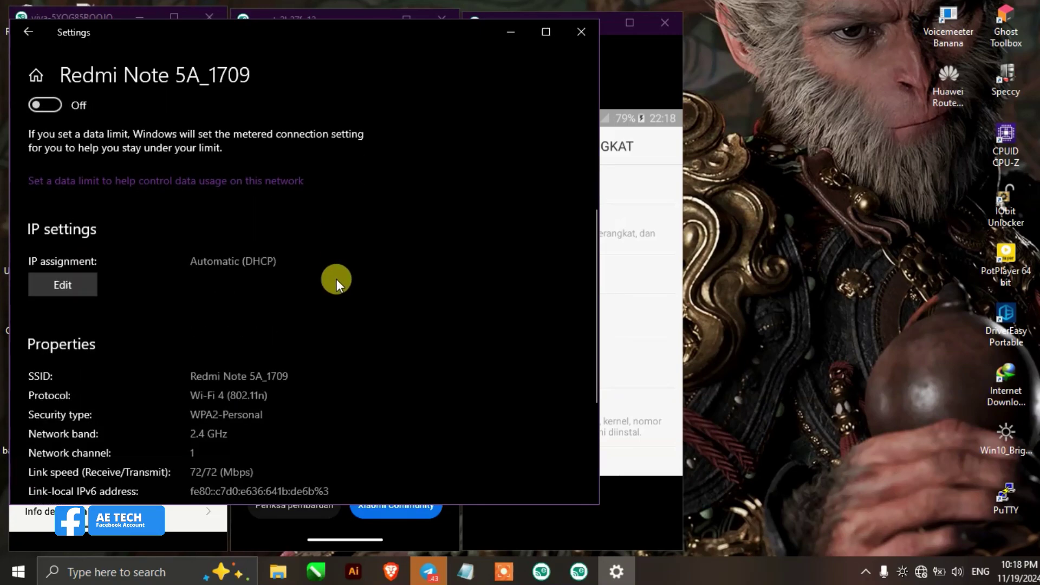
scroll(223, 310, down, 3)
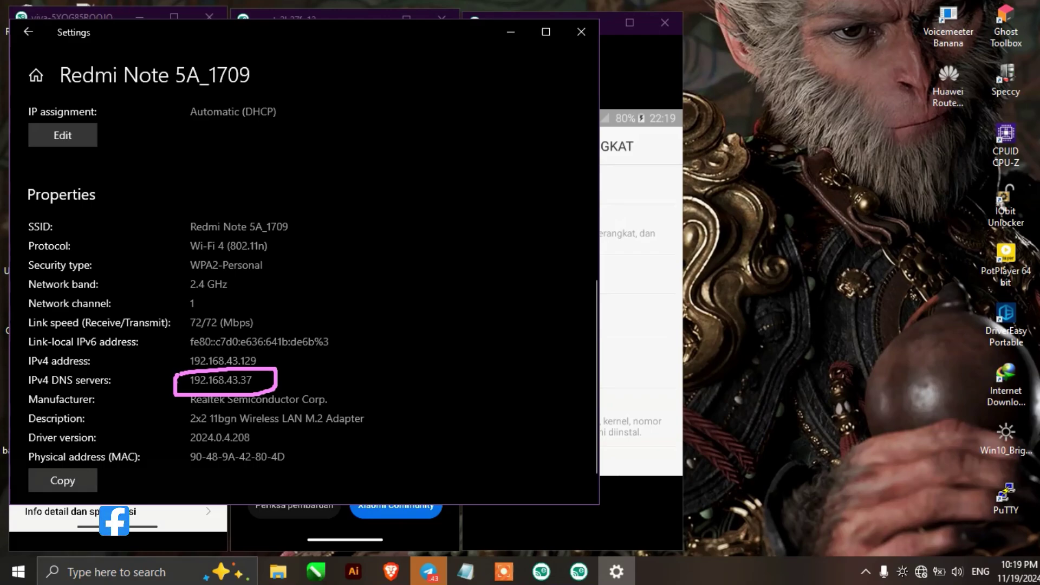
click(577, 34)
Bring the main Escrcpy window back up, enter 192.168.43.37 as the wireless device address, and select the port value
click(549, 570)
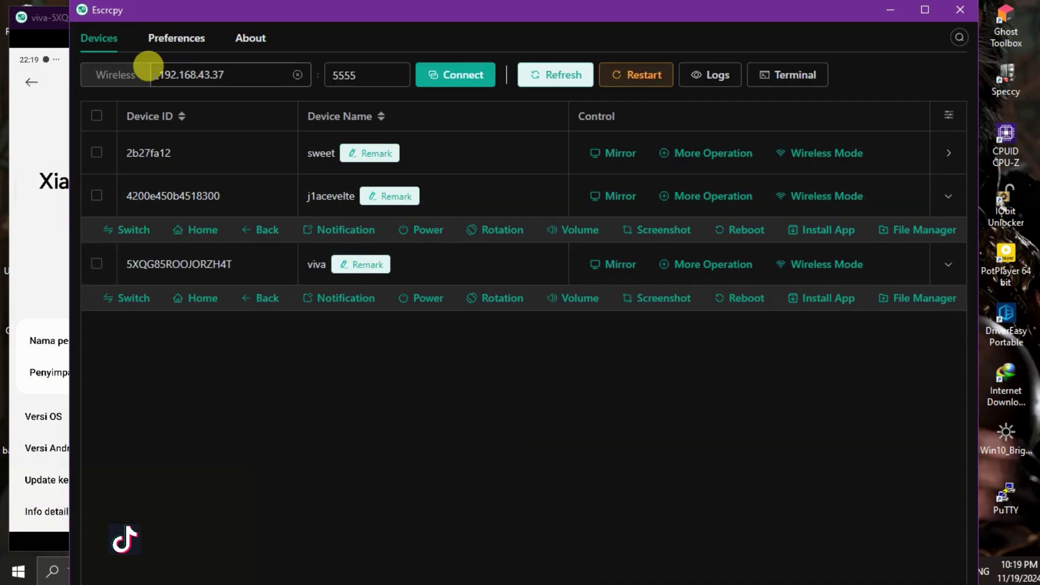
double_click(204, 75)
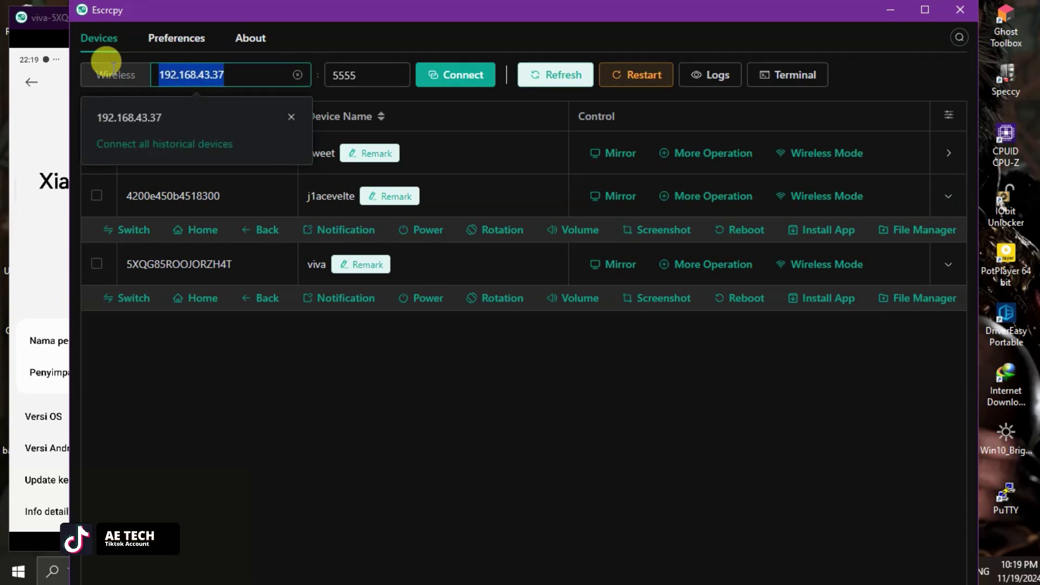
text(192.16)
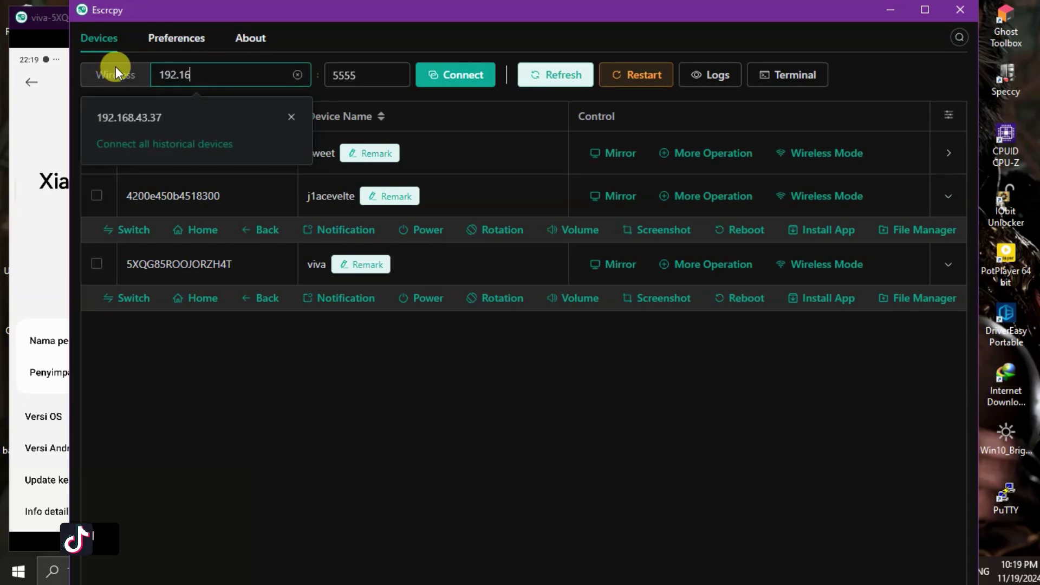
text(8.)
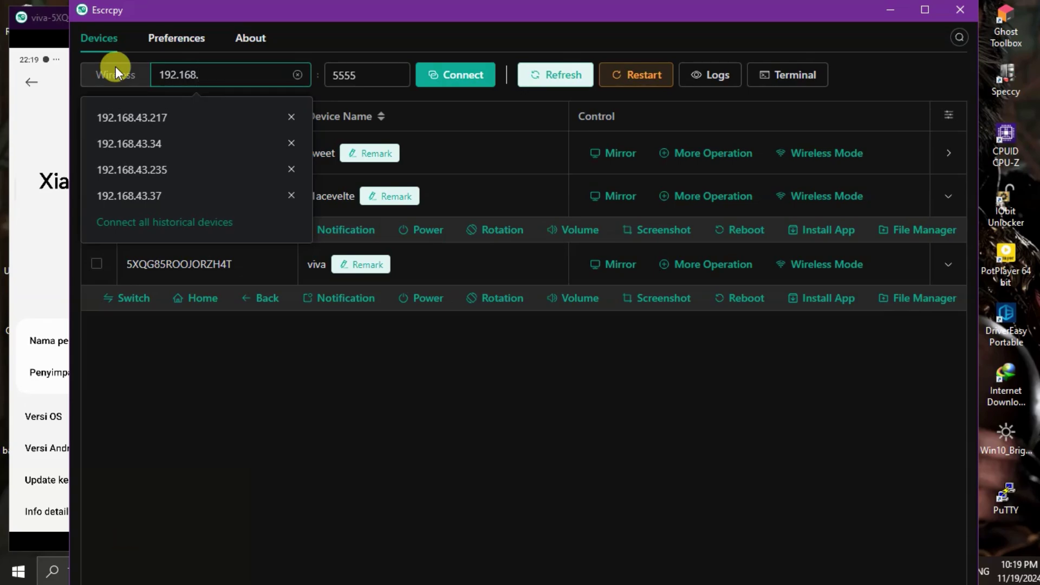
text(43.37)
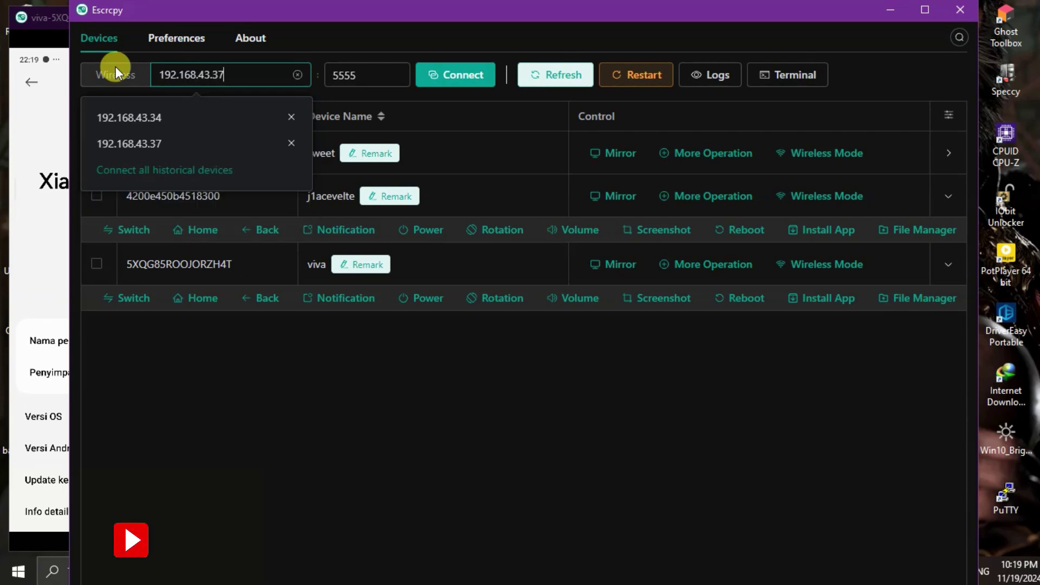
click(378, 73)
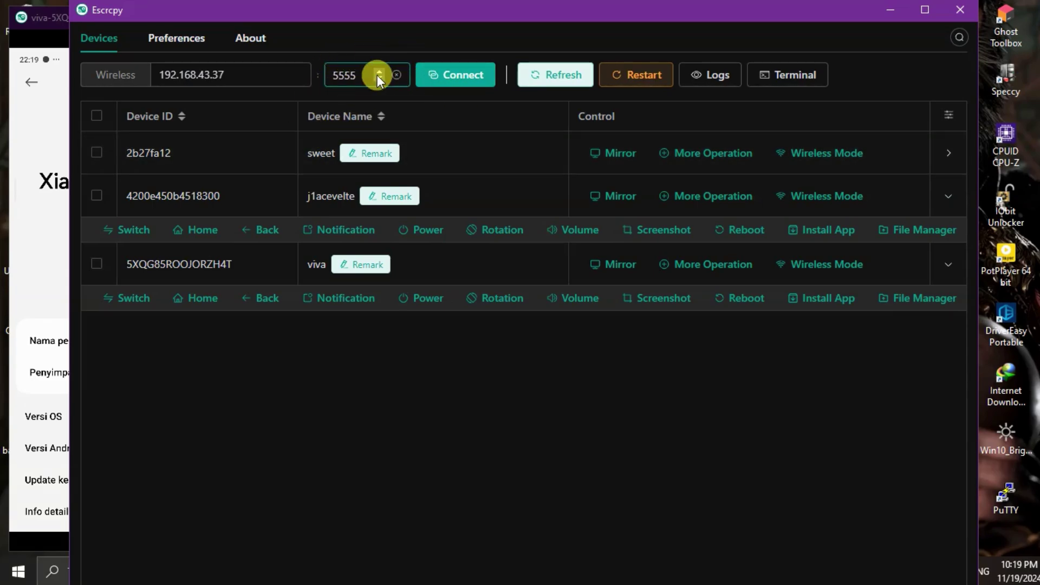
Collapse the j1acevelte controls, connect the wireless device at 192.168.43.37 on port 5555, and start mirroring the ugg phone
click(948, 196)
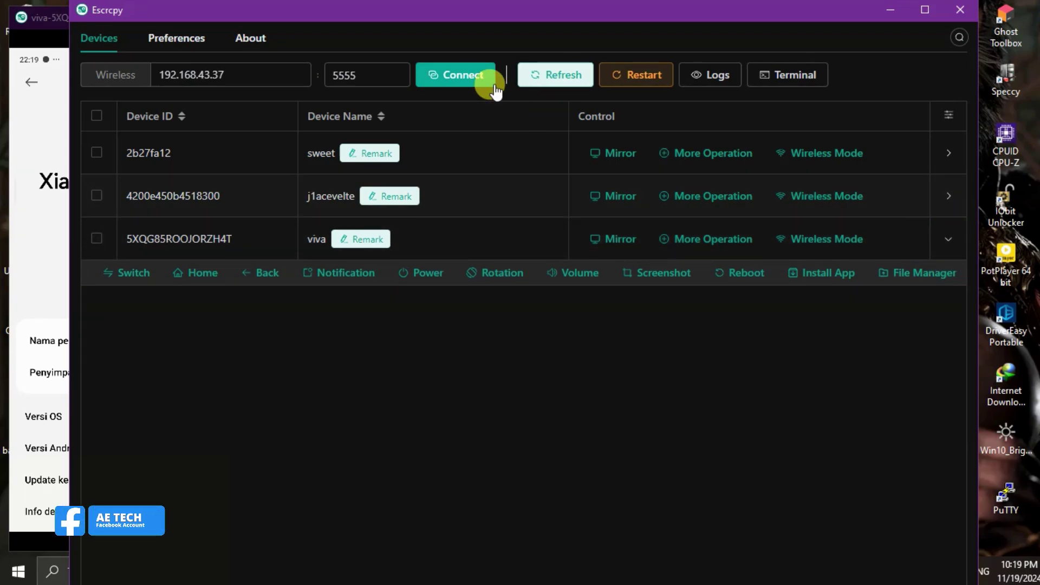
click(461, 84)
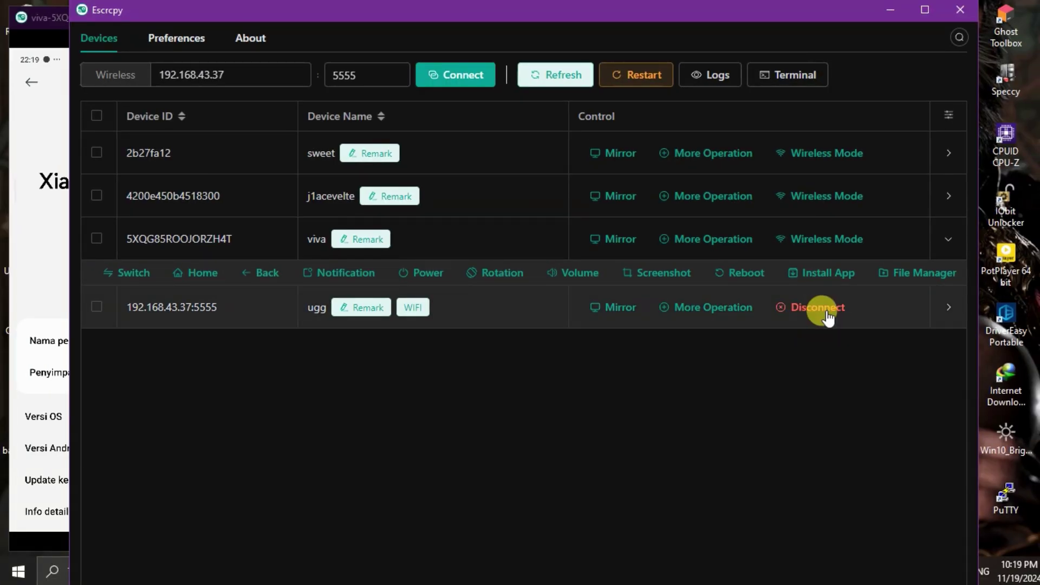
click(615, 311)
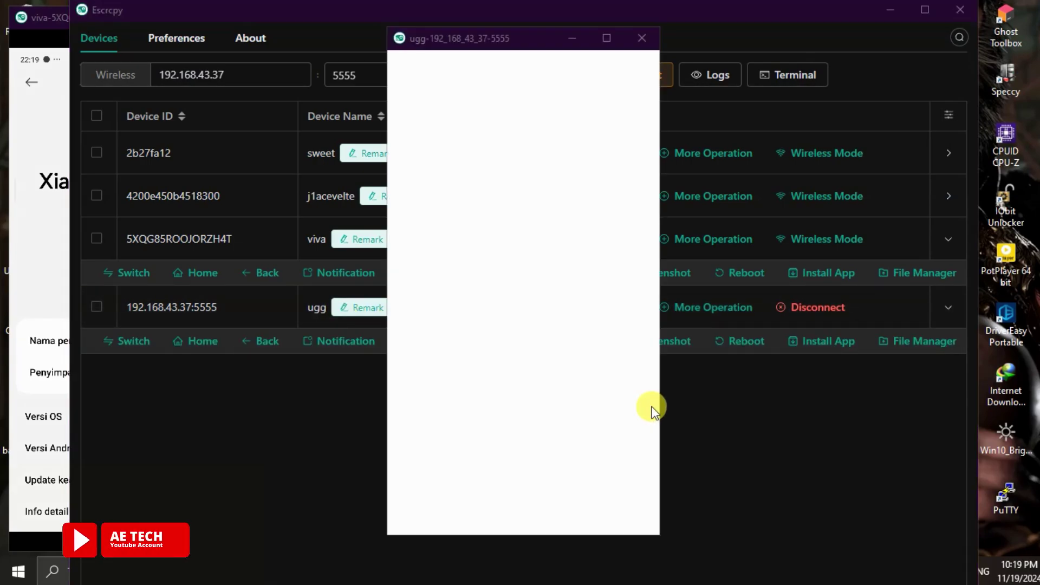
Browse the ugg phone's home screen and its notification shade in the wireless mirror window
drag(554, 342, 609, 348)
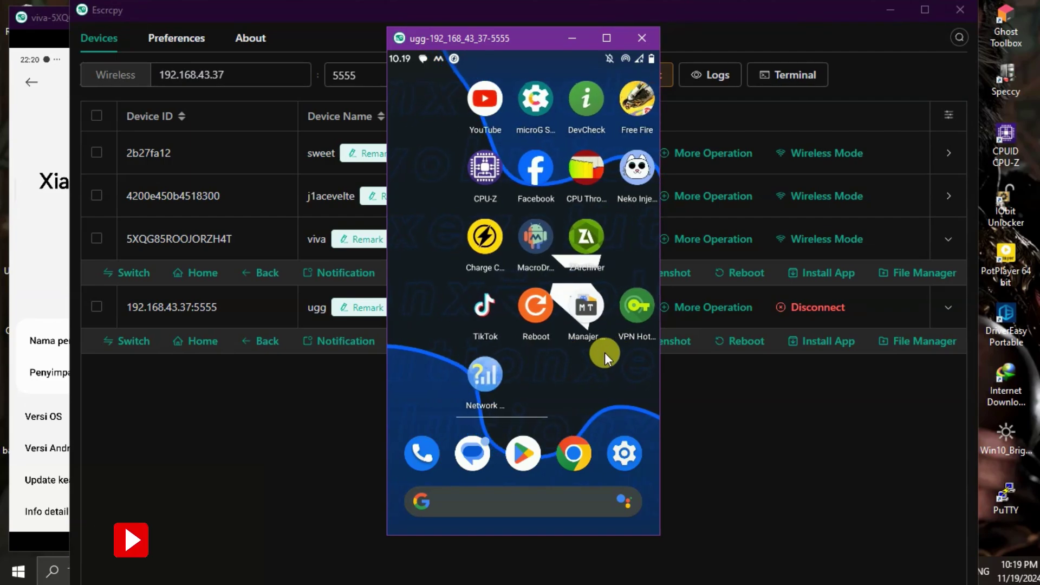
drag(539, 343, 549, 241)
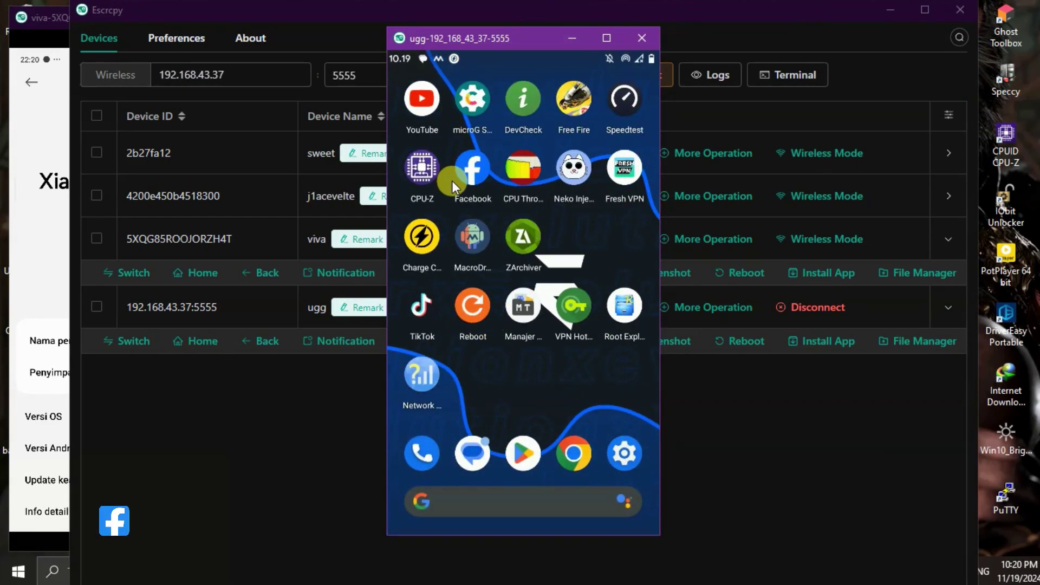
key(alt+n)
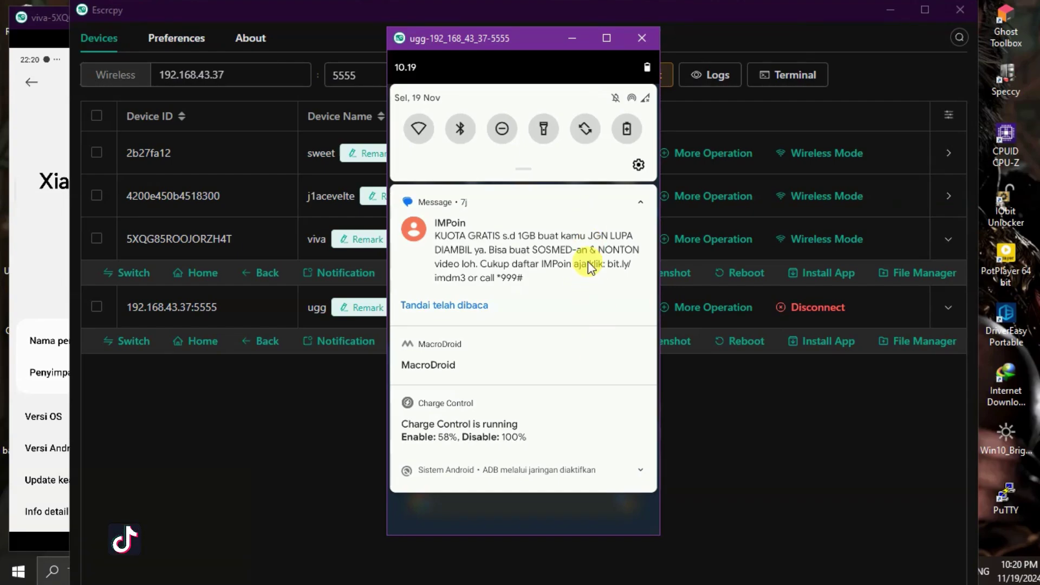
click(797, 360)
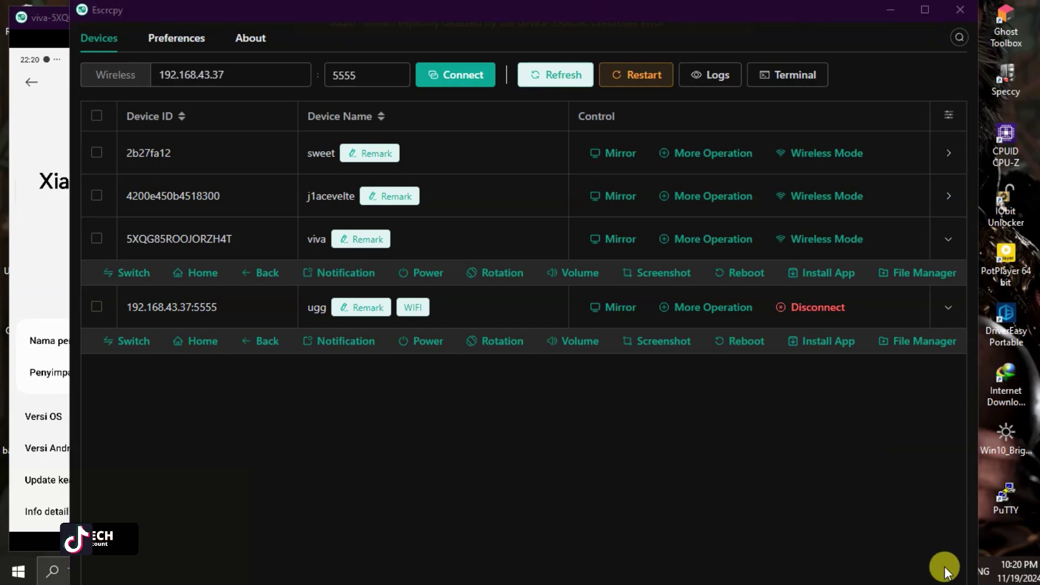
Minimize the main Escrcpy window and reconnect the PC to the Redmi Note 5A_1709 Wi-Fi network
click(889, 11)
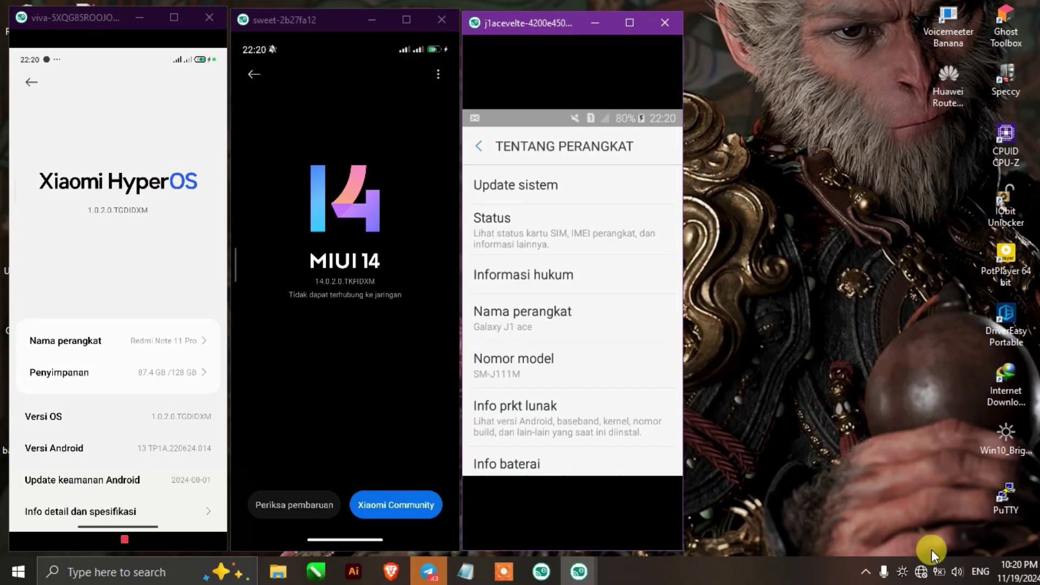
click(921, 572)
click(845, 136)
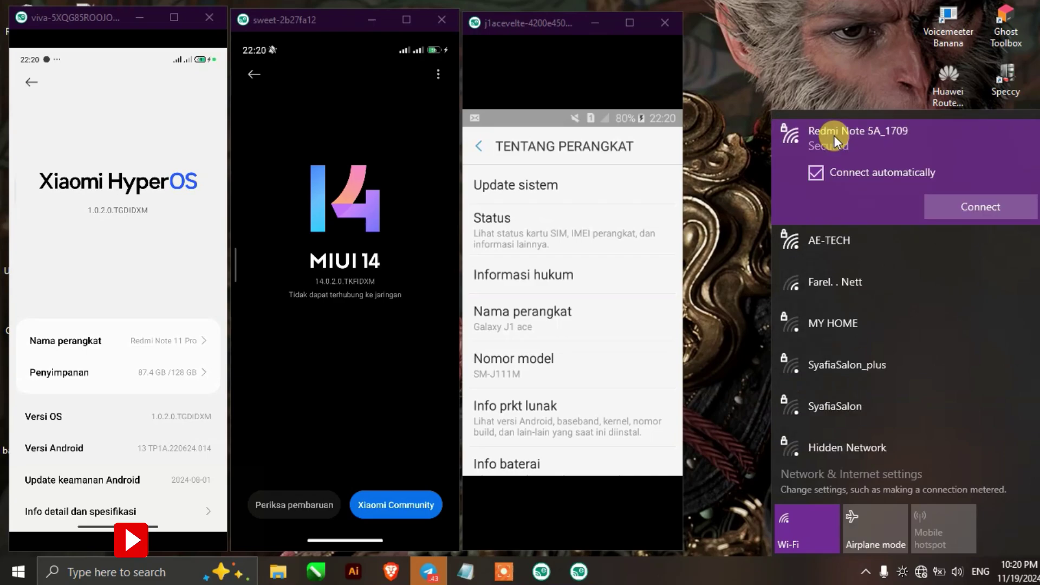
click(848, 171)
click(941, 203)
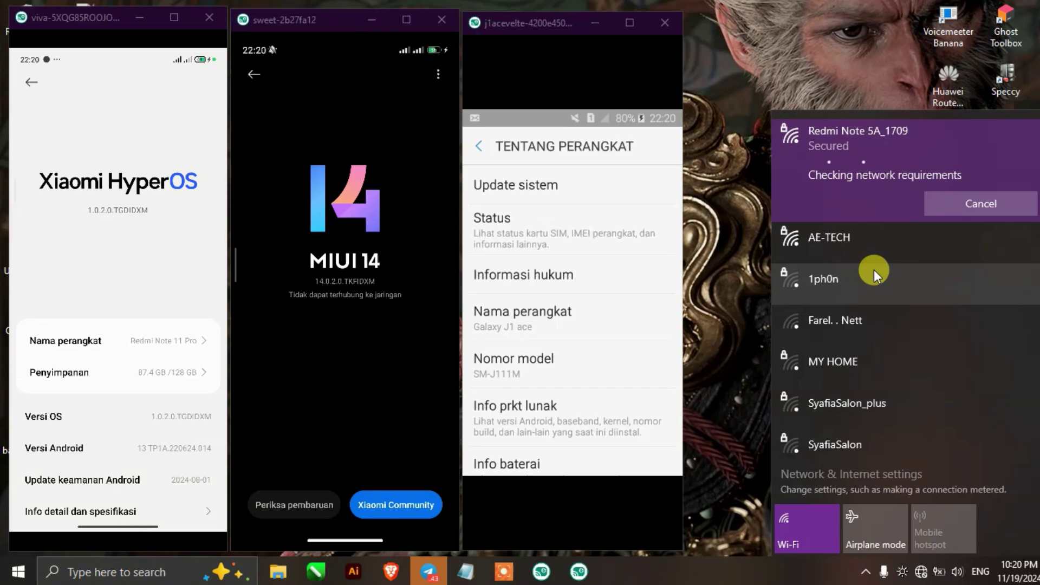
click(736, 343)
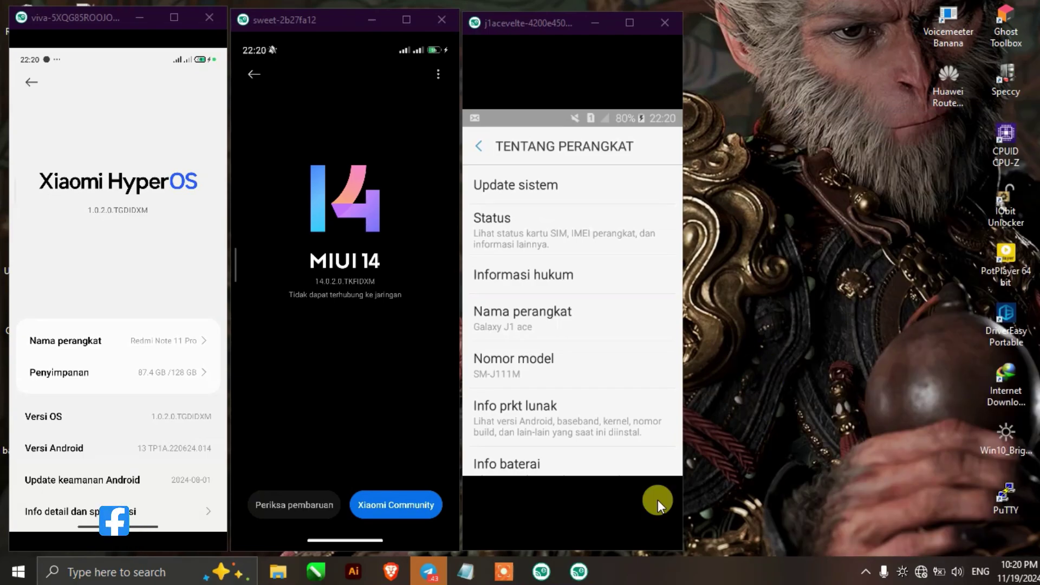
Refresh the Escrcpy device list, mirror the ugg phone again, and place its window beside the other three mirrored phones
click(543, 572)
click(563, 77)
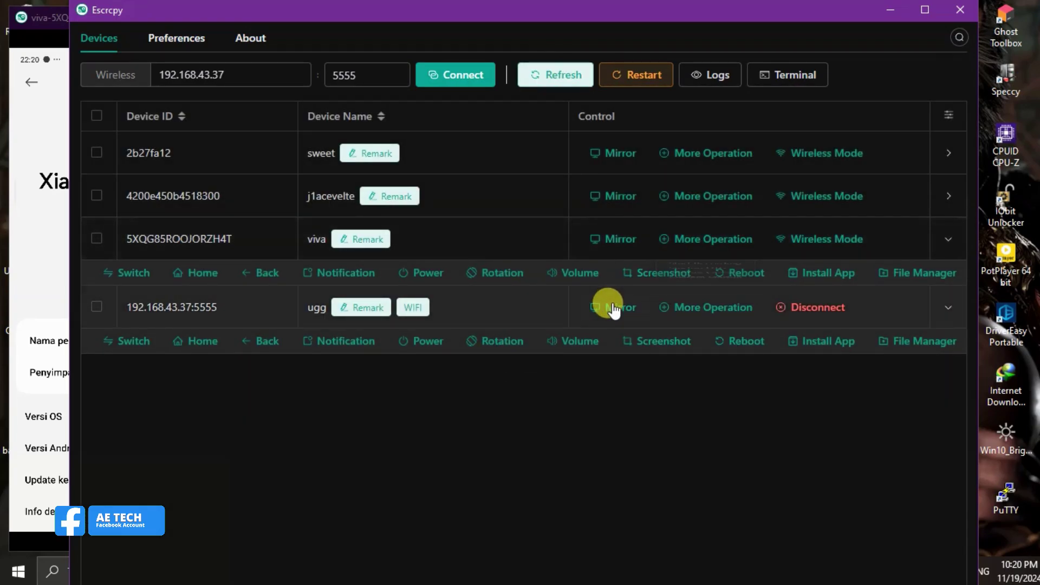
click(606, 306)
mouse_move(707, 317)
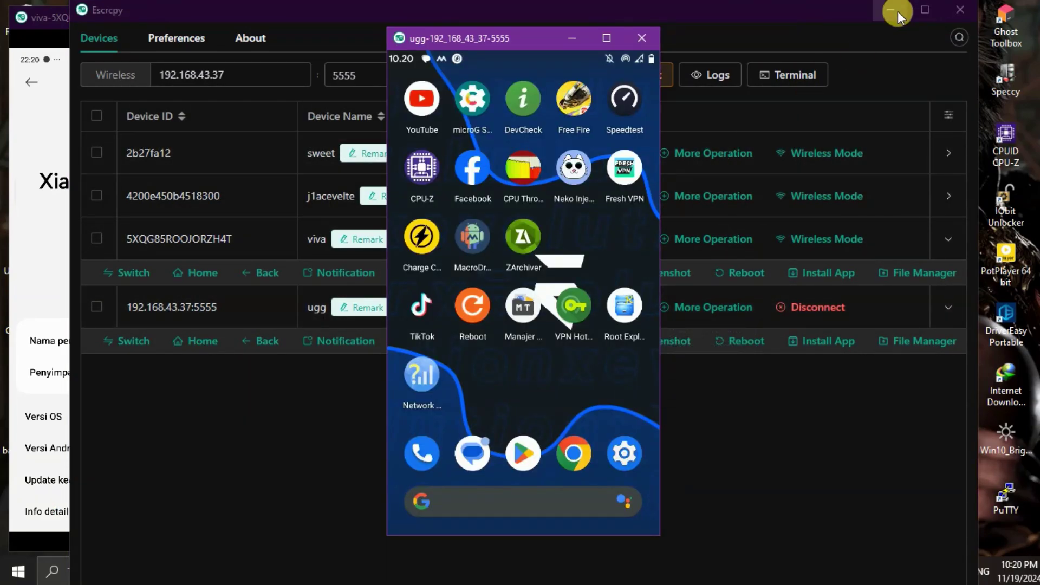
click(892, 10)
drag(629, 41, 834, 38)
Open the Hotspot Wi-Fi page under Jaringan & internet in the ugg phone's settings
drag(782, 363, 783, 386)
click(941, 442)
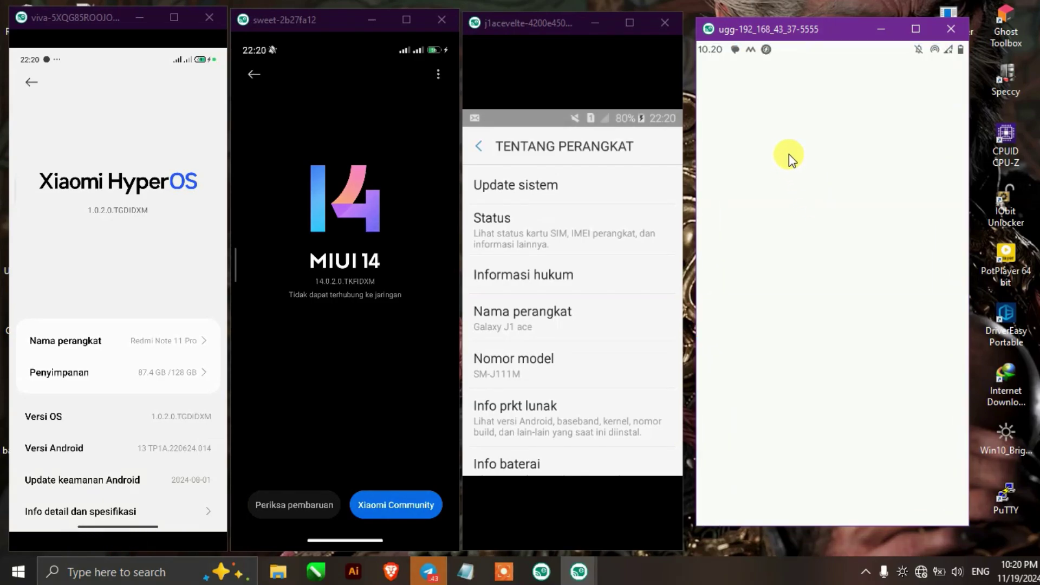
click(821, 161)
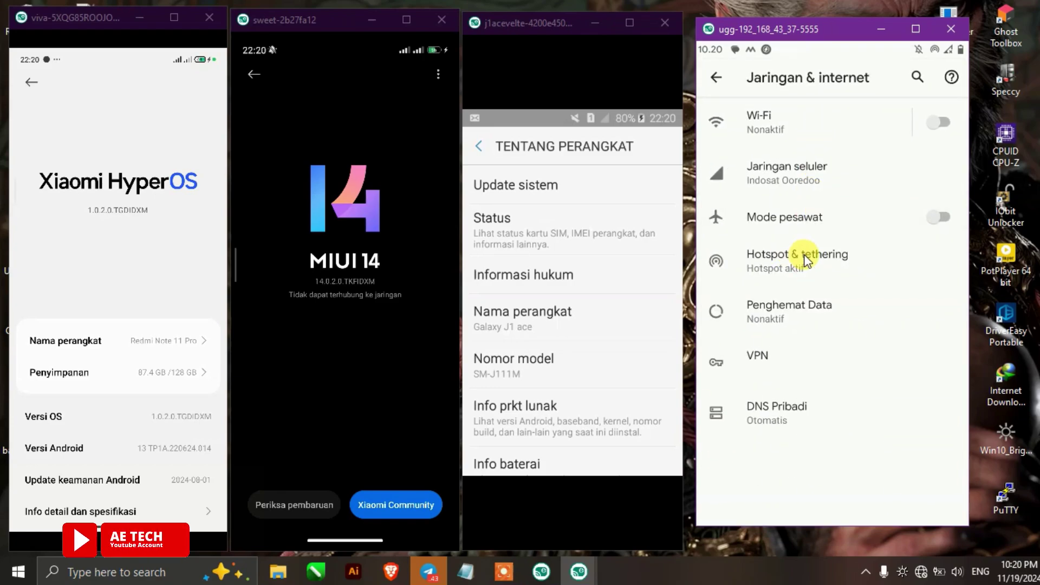
click(805, 260)
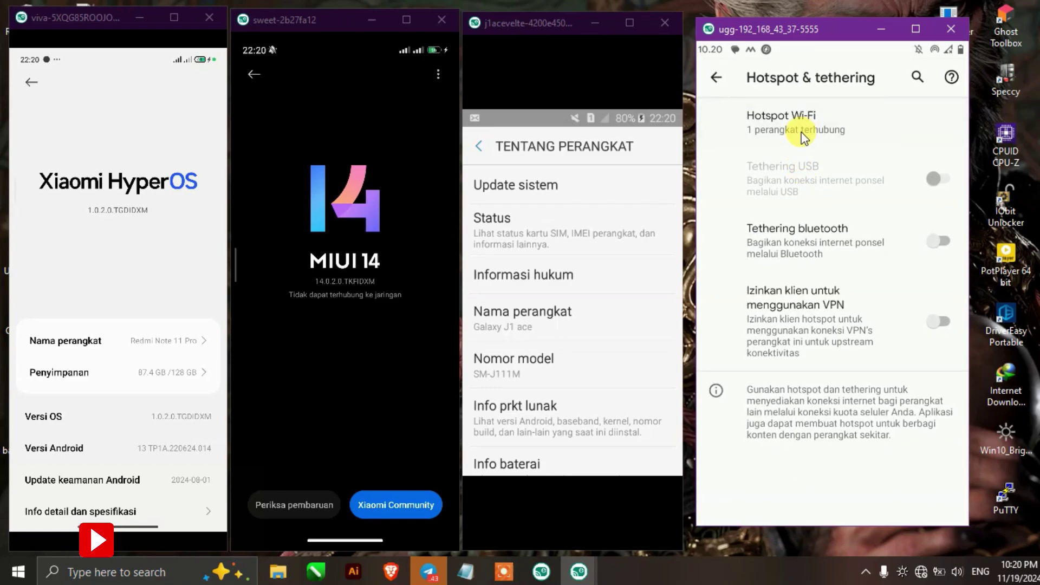
click(805, 138)
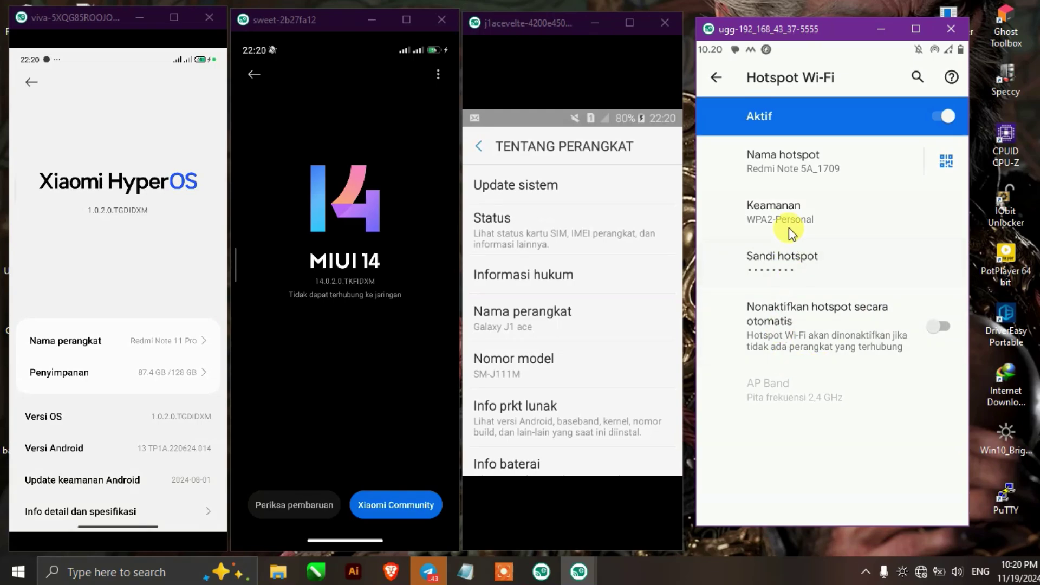
View the ugg phone's hotspot name, cancel without editing it, and return to the Hotspot & tethering page
click(792, 169)
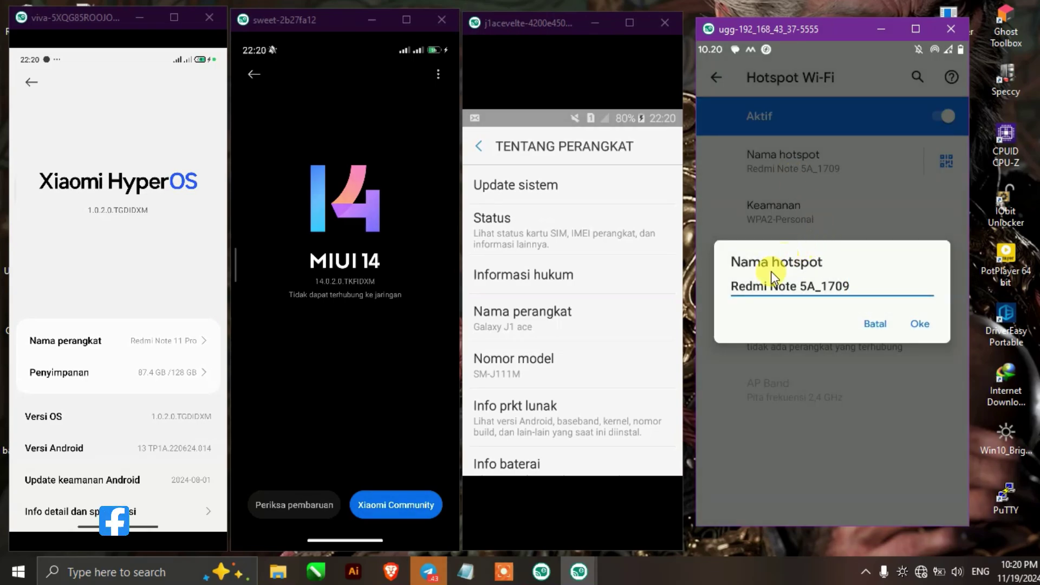
click(792, 285)
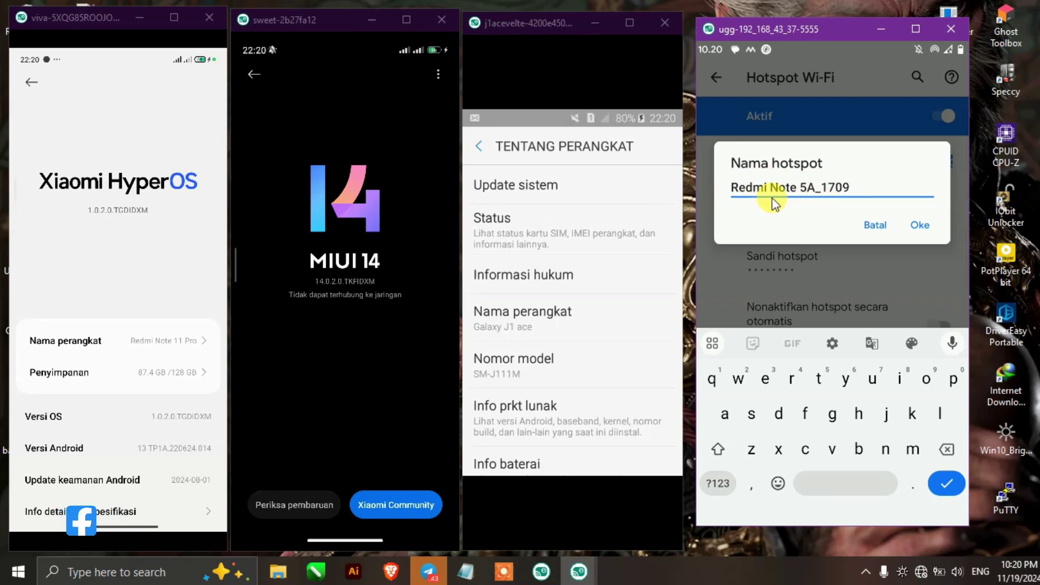
click(876, 226)
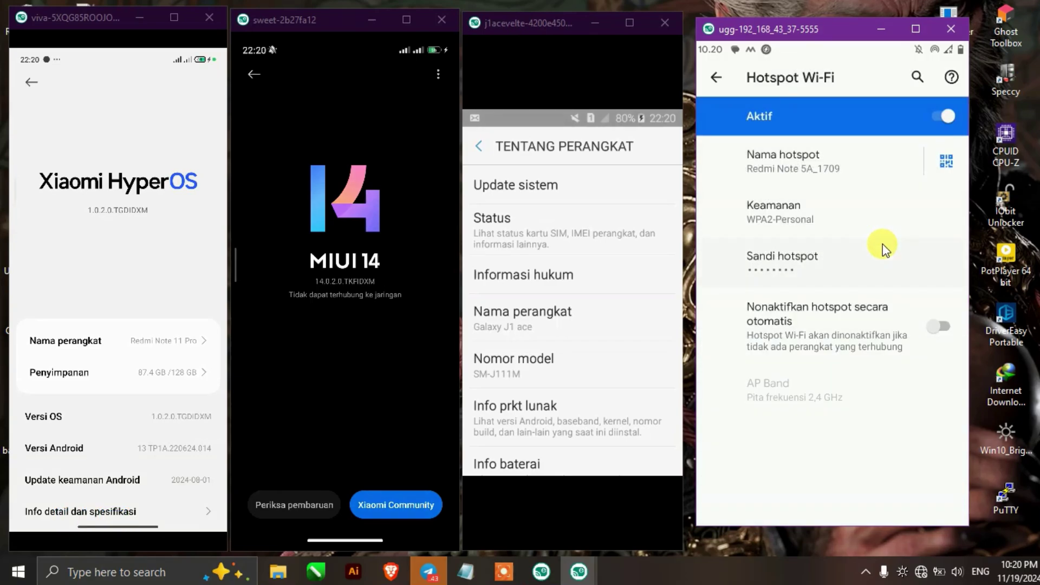
right_click(883, 249)
Open the Informasi hukum page on the j1acevelte phone and try out the other mirrored phone windows
click(488, 271)
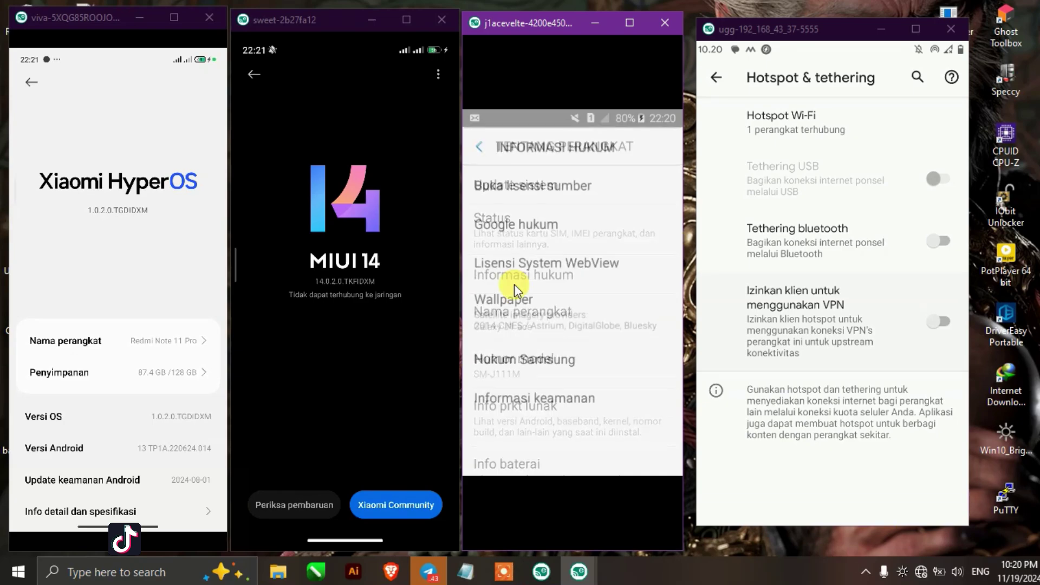
click(332, 282)
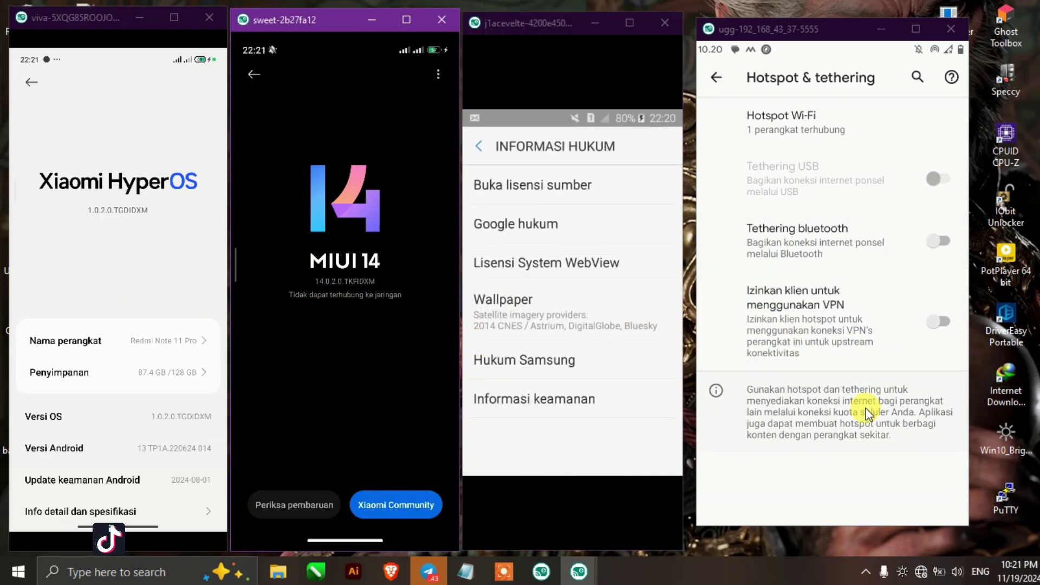
mouse_move(549, 574)
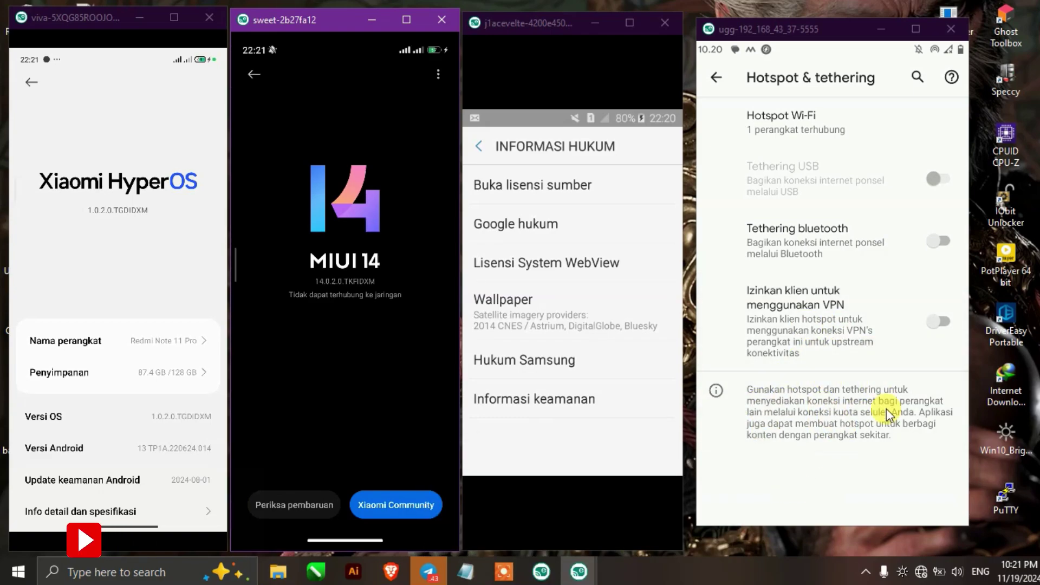
click(856, 474)
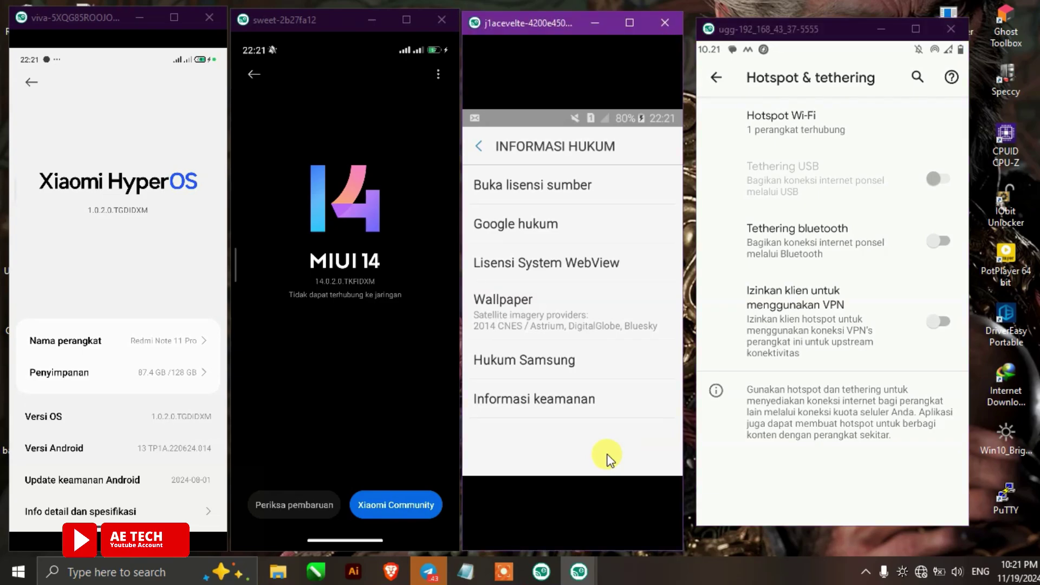
Bring up the main Escrcpy window, try to switch the sweet phone to Wireless Mode, and minimize the window
click(552, 574)
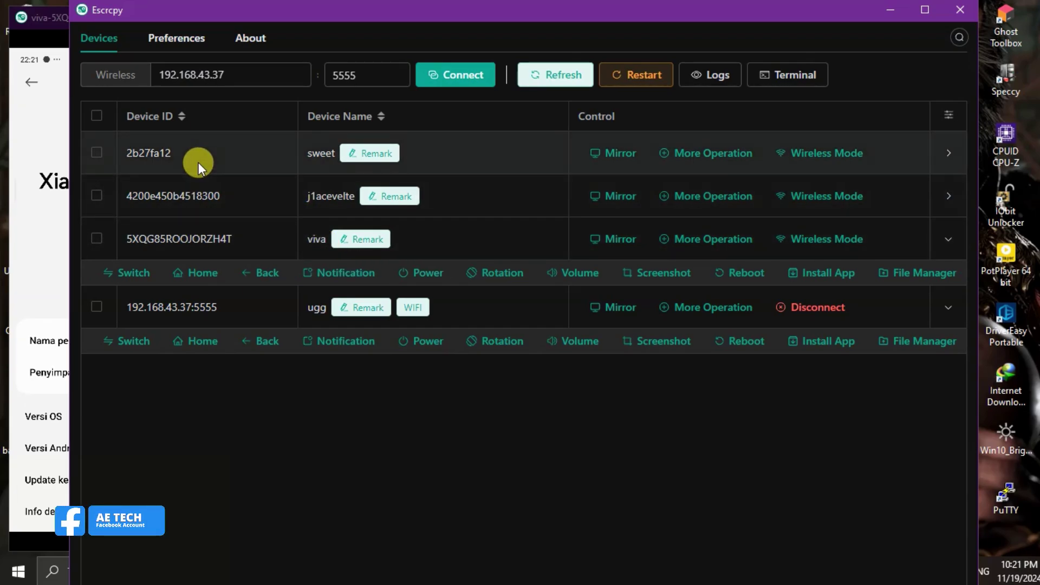
click(829, 155)
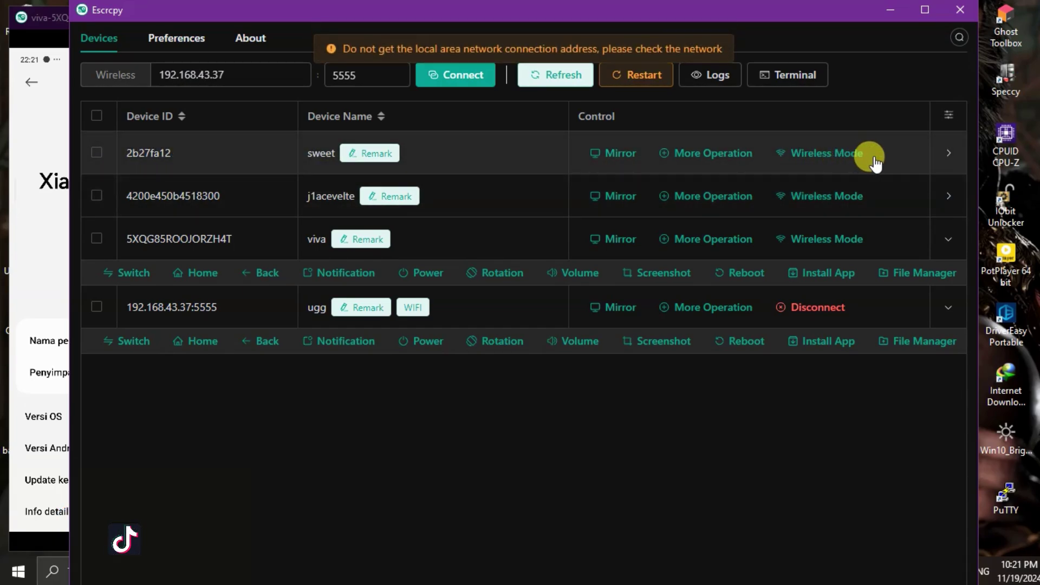
click(850, 156)
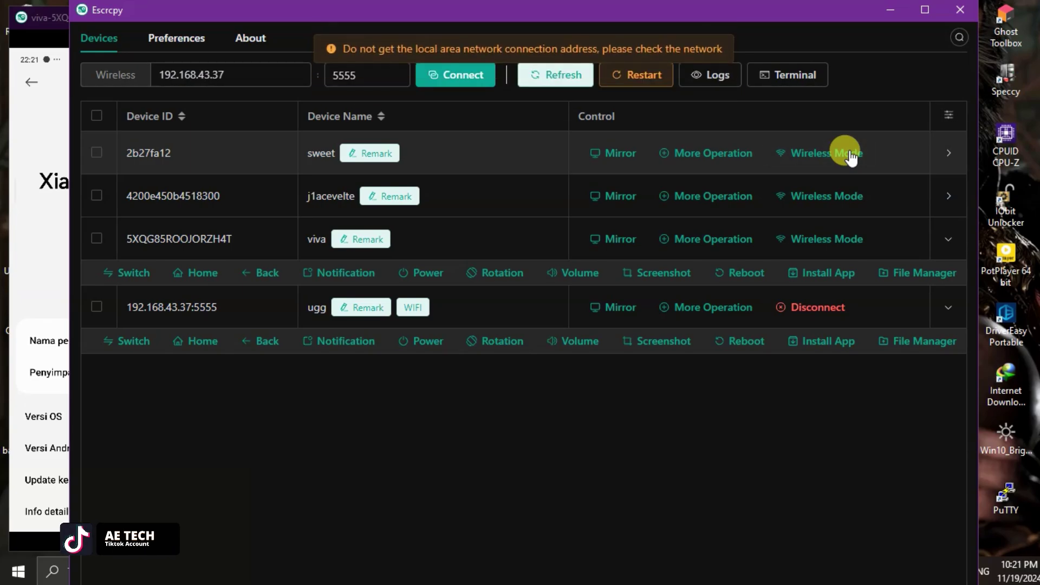
click(895, 8)
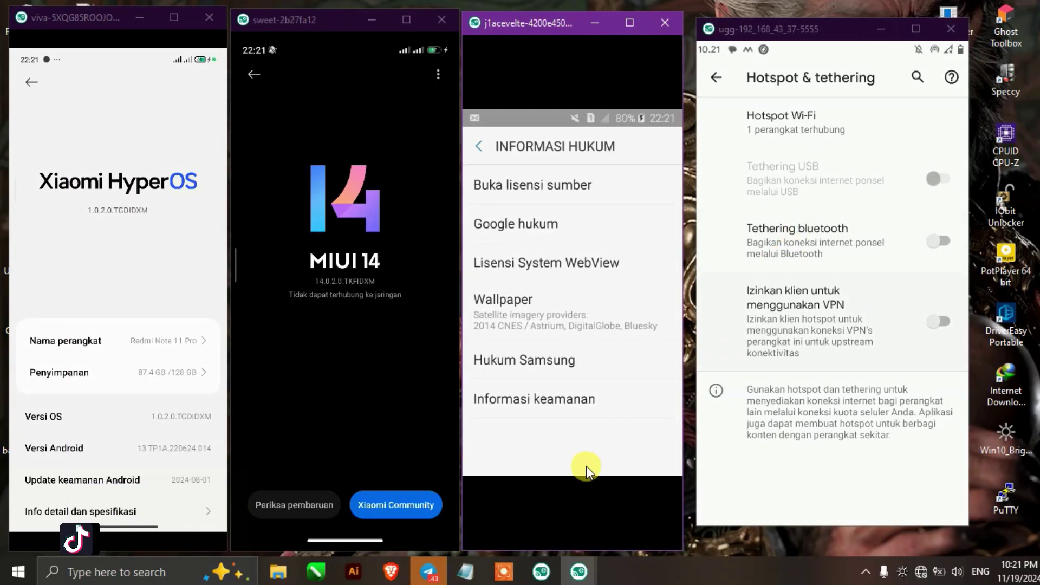
Turn on the sweet phone's portable hotspot from its control center and open the Setel hotspot portabel page
mouse_move(542, 581)
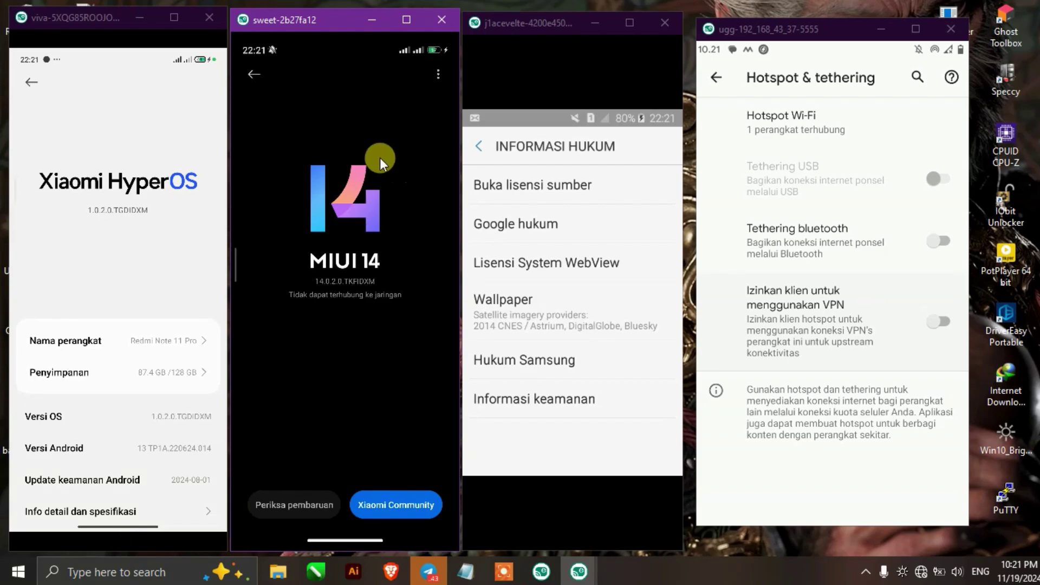
right_click(386, 142)
right_click(392, 126)
drag(422, 55, 402, 201)
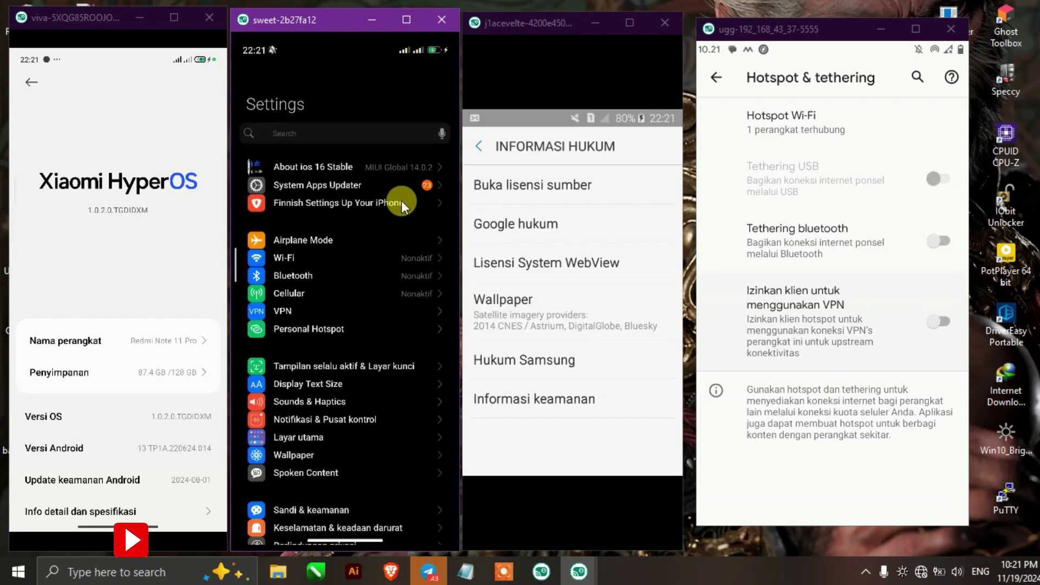
drag(411, 274, 279, 262)
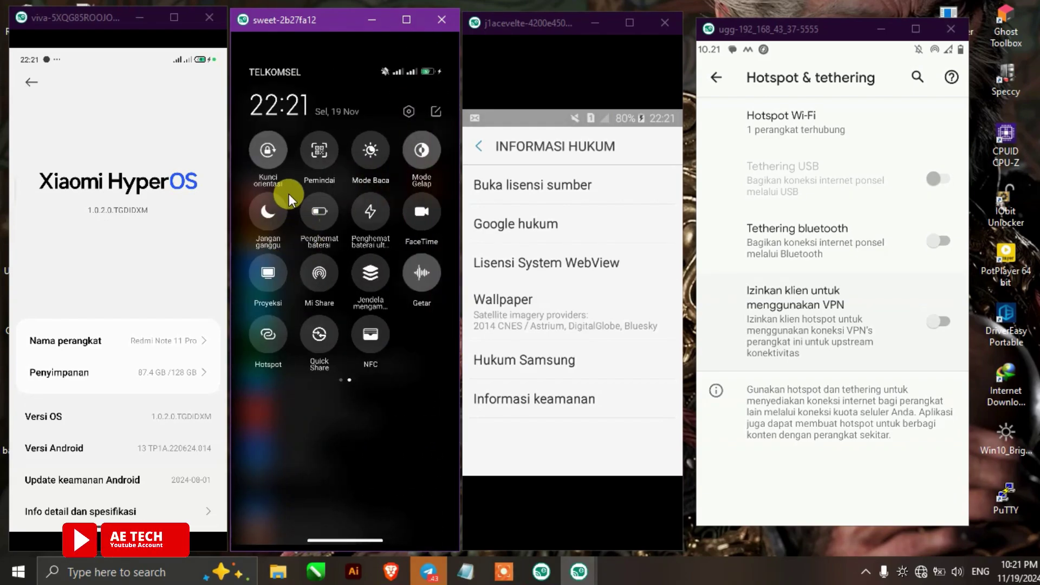
click(279, 335)
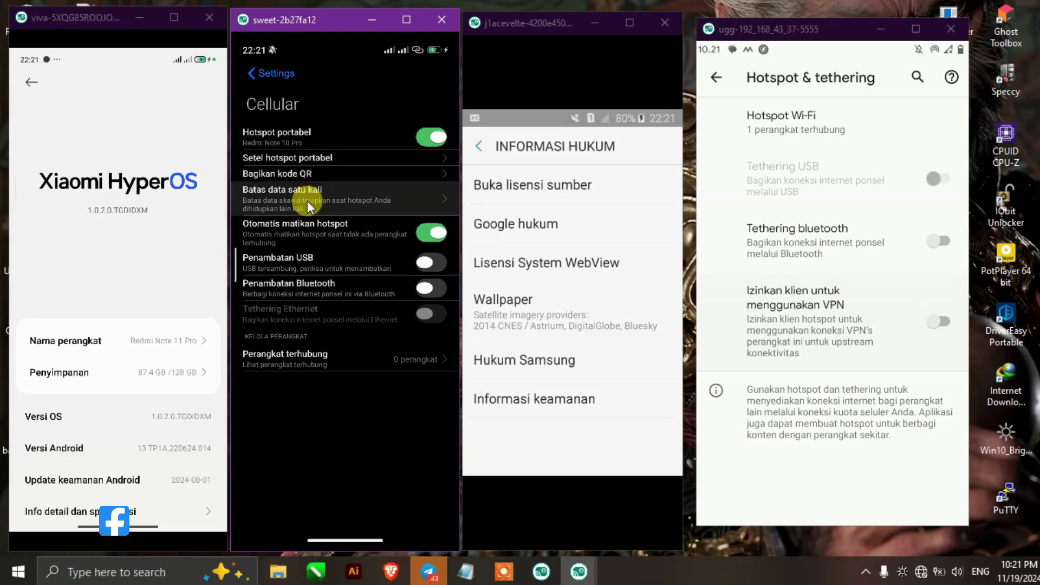
click(294, 160)
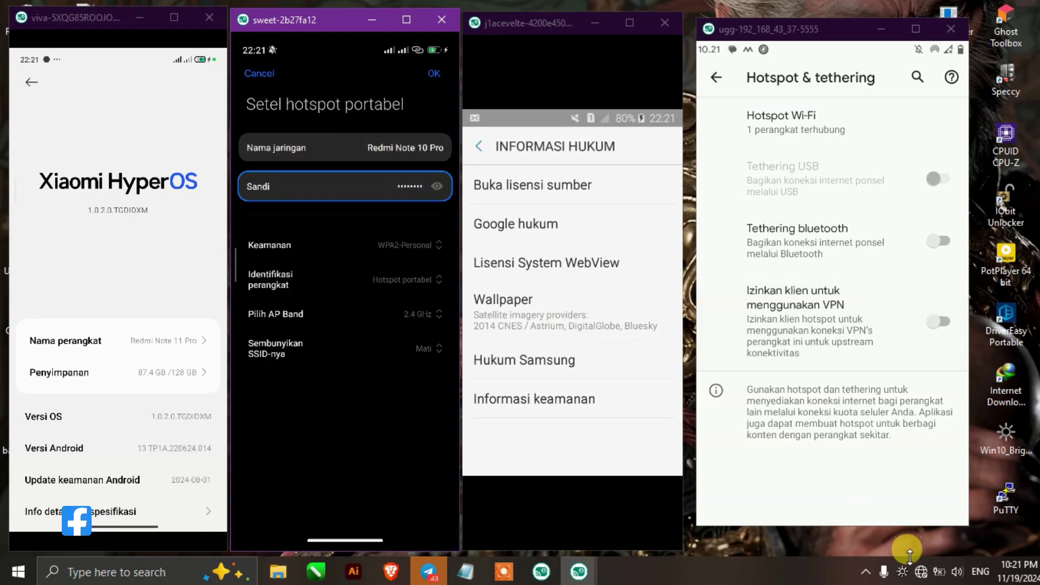
Switch the computer's Wi-Fi off and on again, and connect it to the Redmi Note 10 Pro hotspot
click(921, 572)
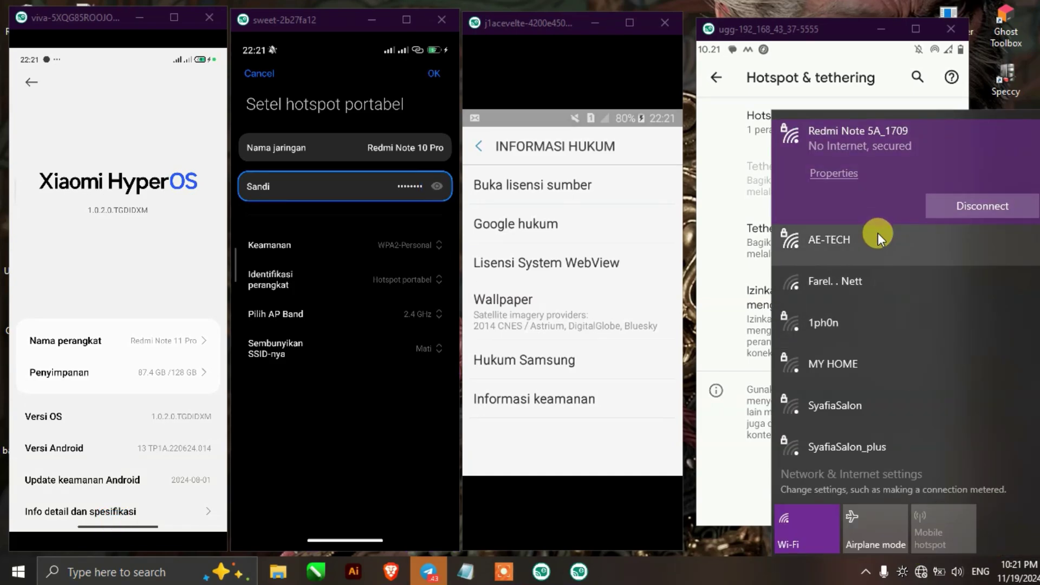
click(813, 518)
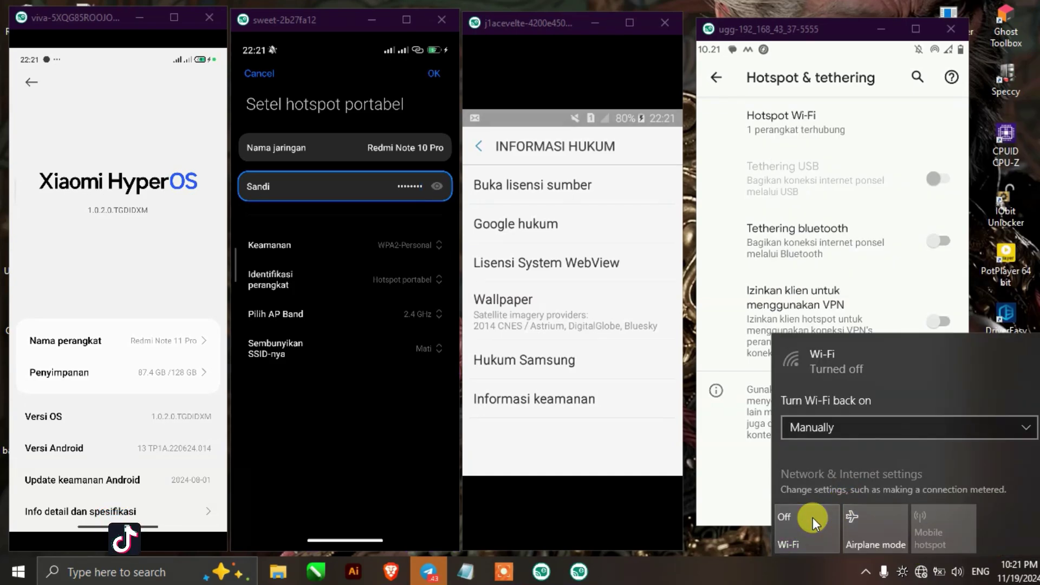
click(835, 512)
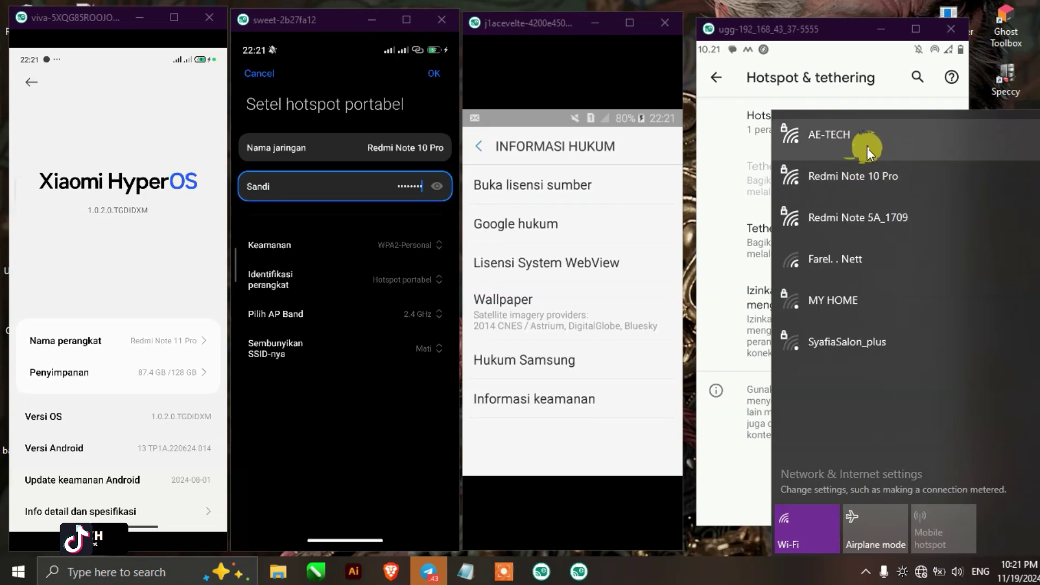
click(889, 179)
click(987, 247)
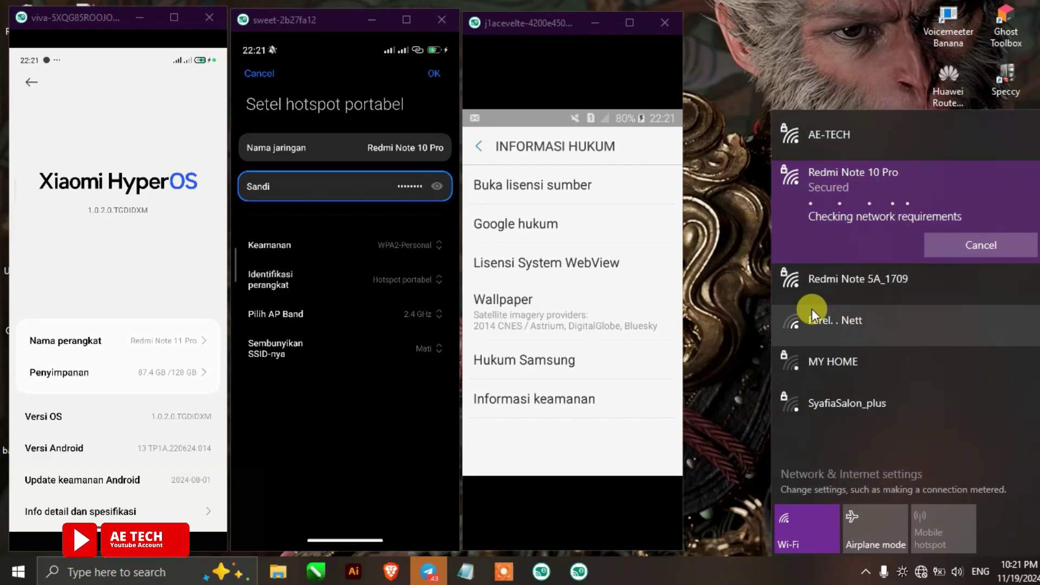
click(821, 567)
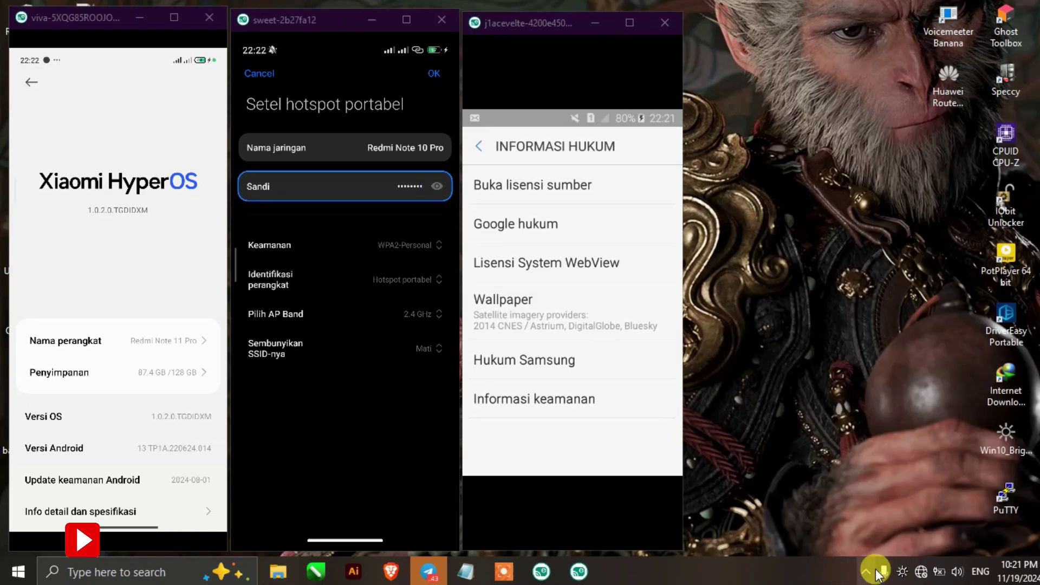
Examine the Redmi Note 10 Pro network's IP addresses in the Wi-Fi connection properties, and minimize the Settings window
click(922, 572)
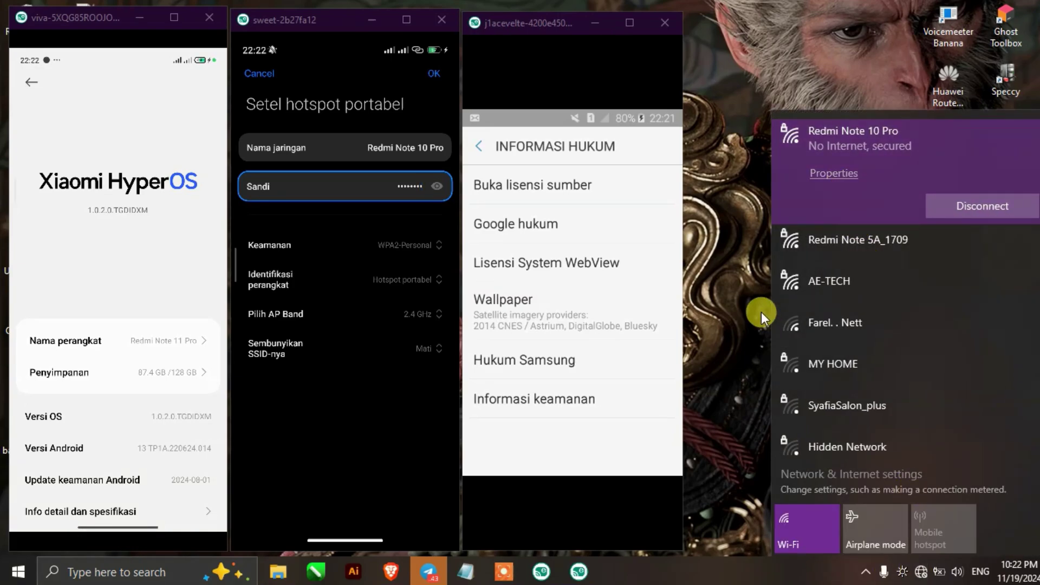
click(833, 174)
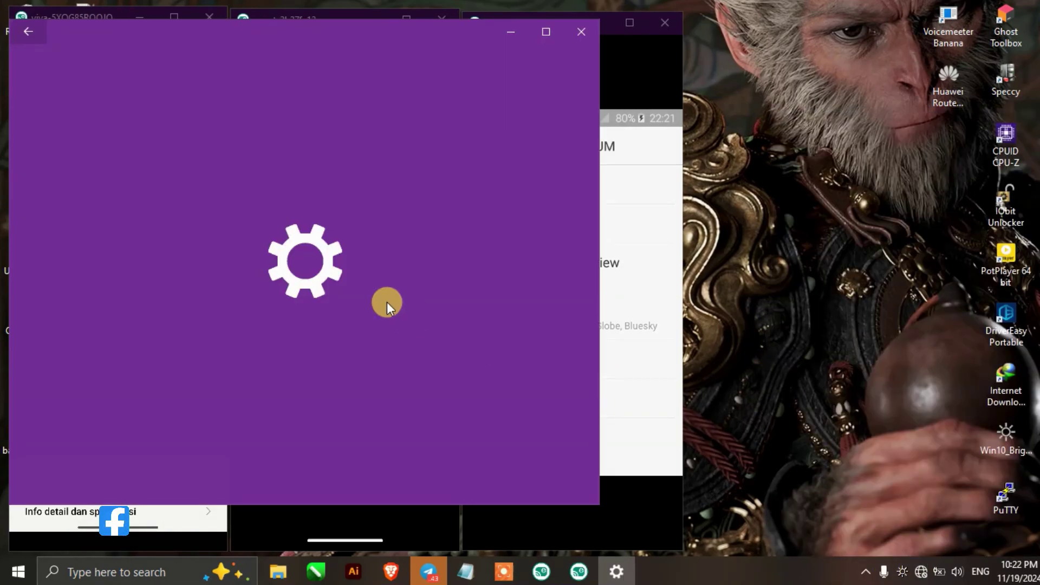
scroll(365, 297, down, 5)
scroll(290, 320, down, 3)
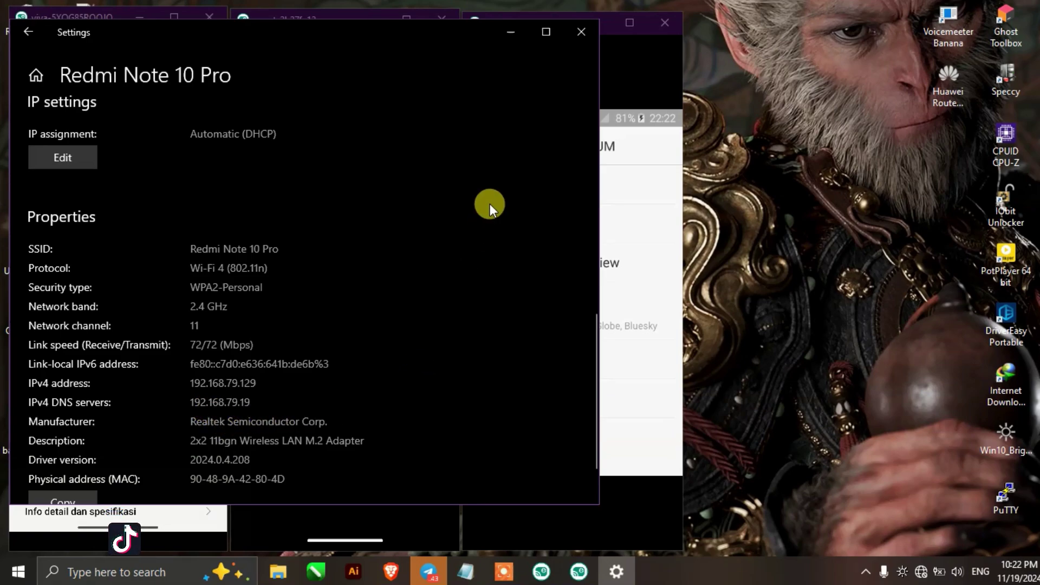
click(502, 35)
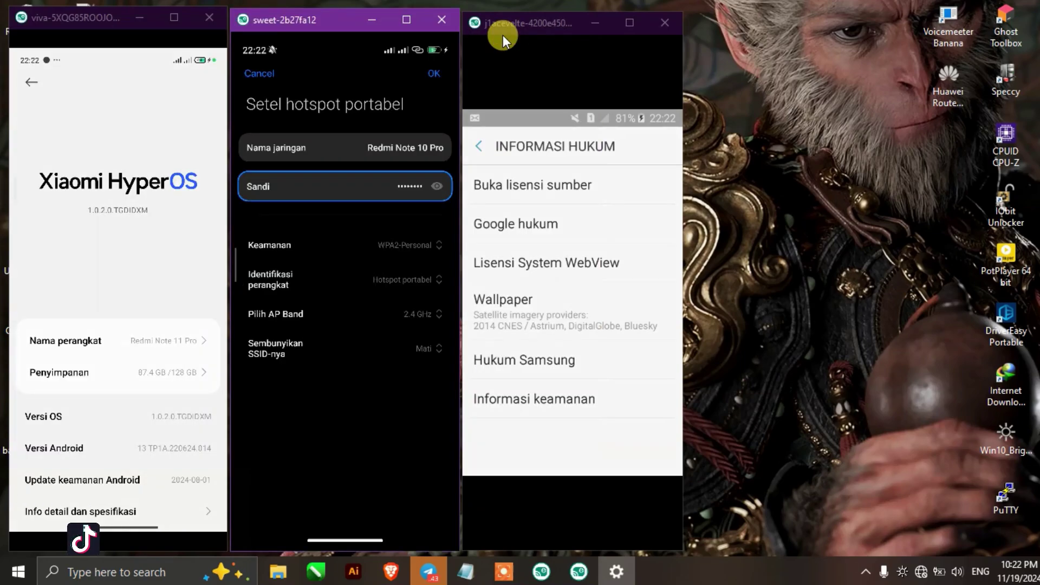
Set Escrcpy's wireless connection address to 192.168.79.19 and check it against the Wi-Fi network properties
click(542, 572)
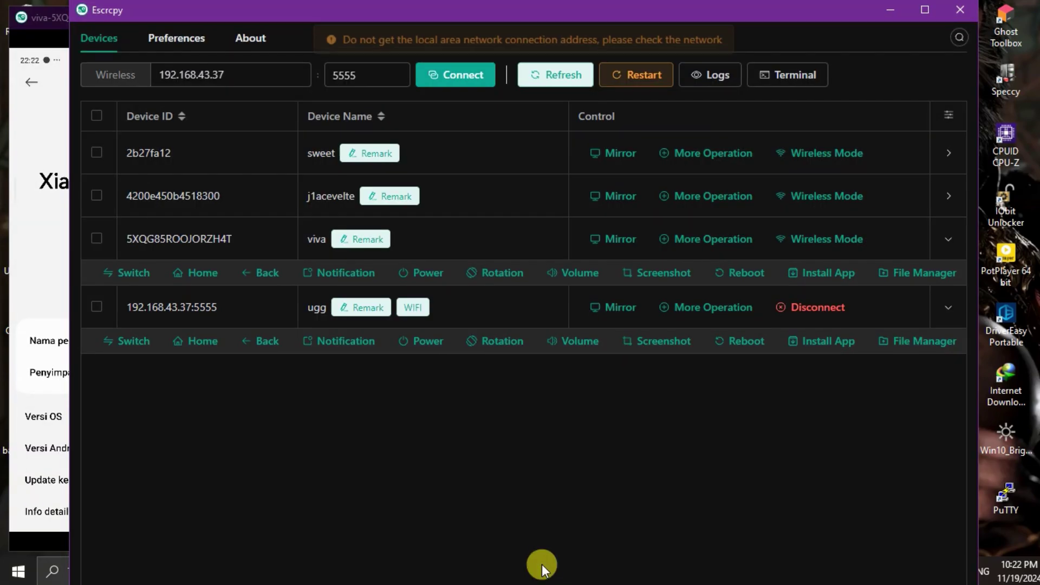
drag(234, 68, 198, 71)
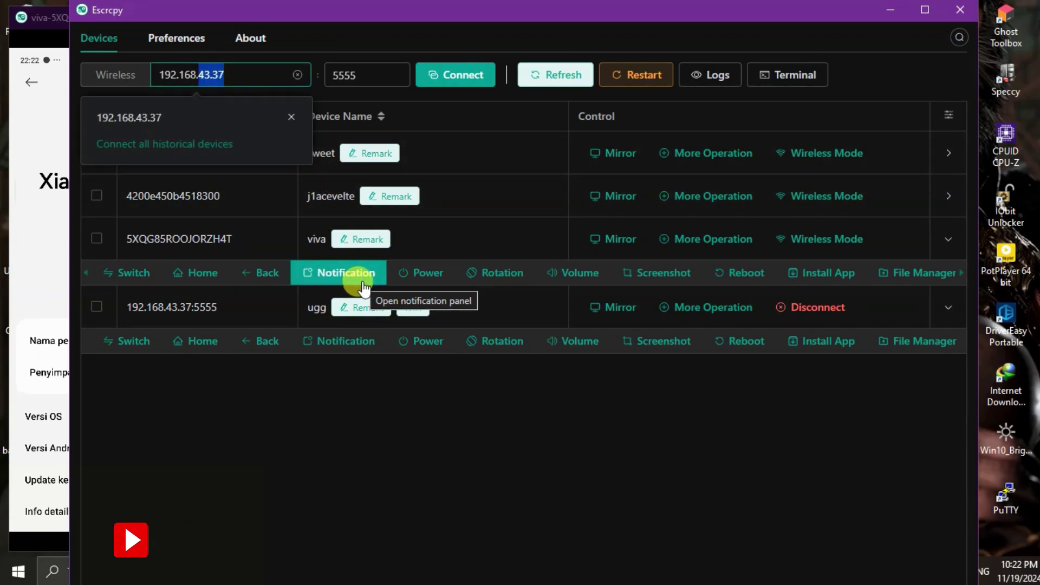
text(79)
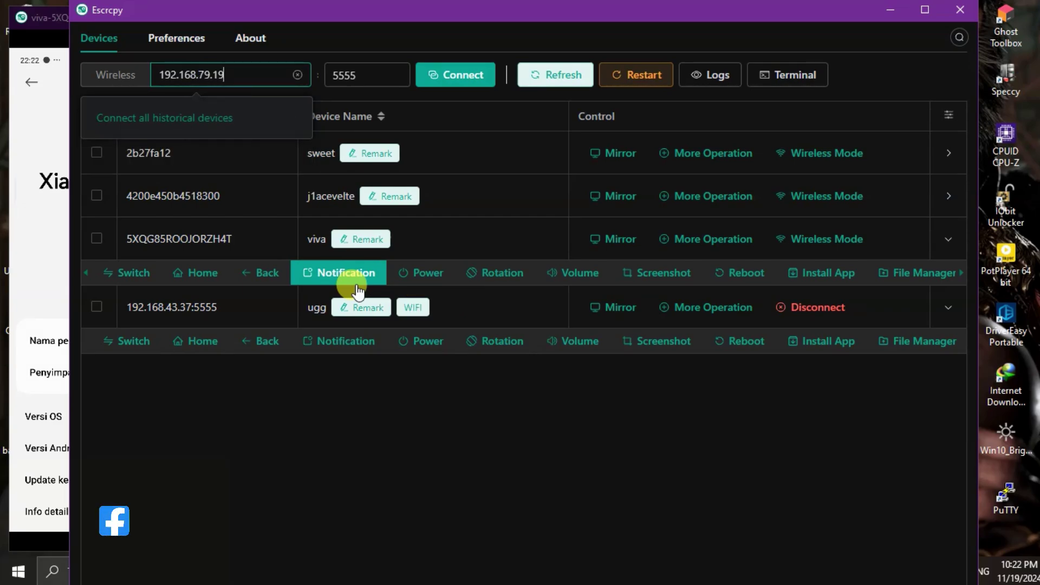
click(576, 344)
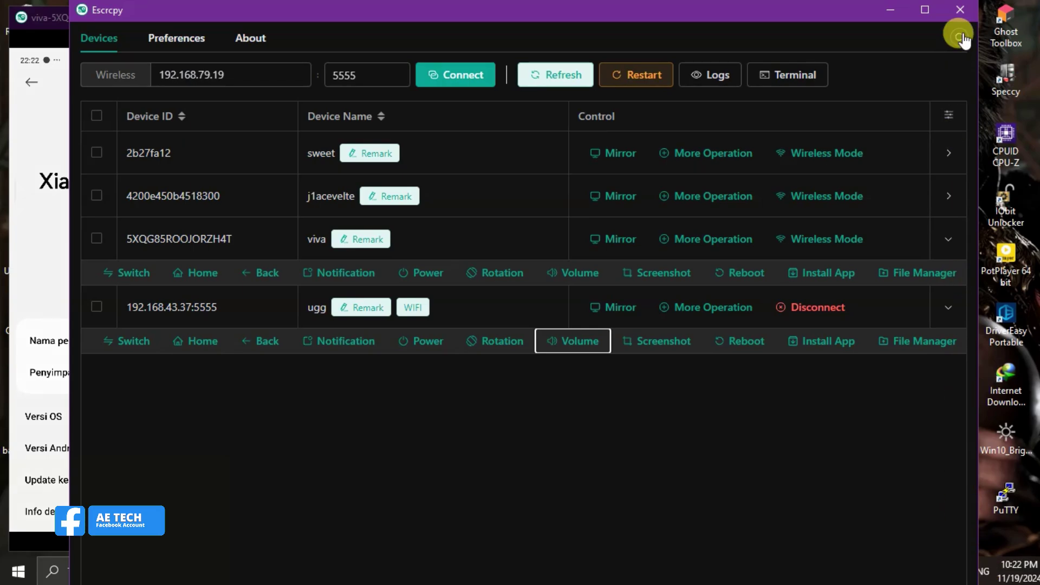
click(886, 10)
click(609, 572)
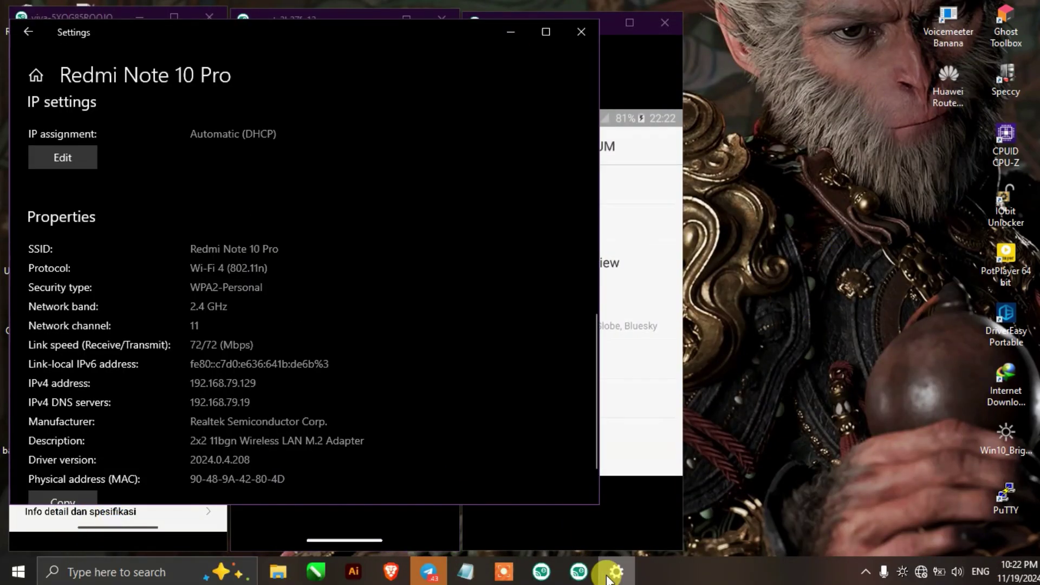
click(609, 575)
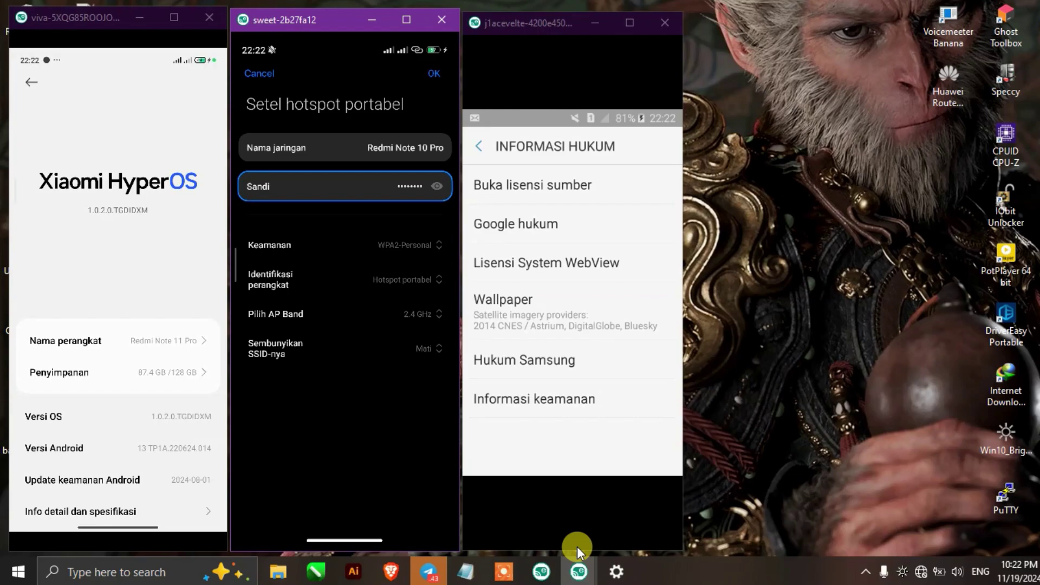
Try to connect Escrcpy to 192.168.79.19 on port 5555, dismiss the connection dialog, and minimize the window
click(554, 579)
click(458, 272)
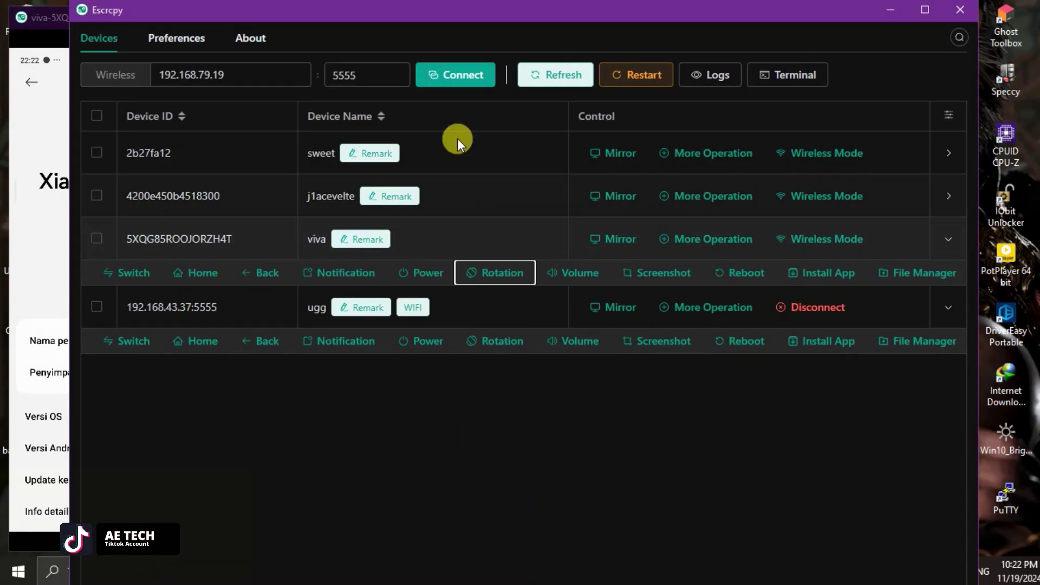
click(455, 77)
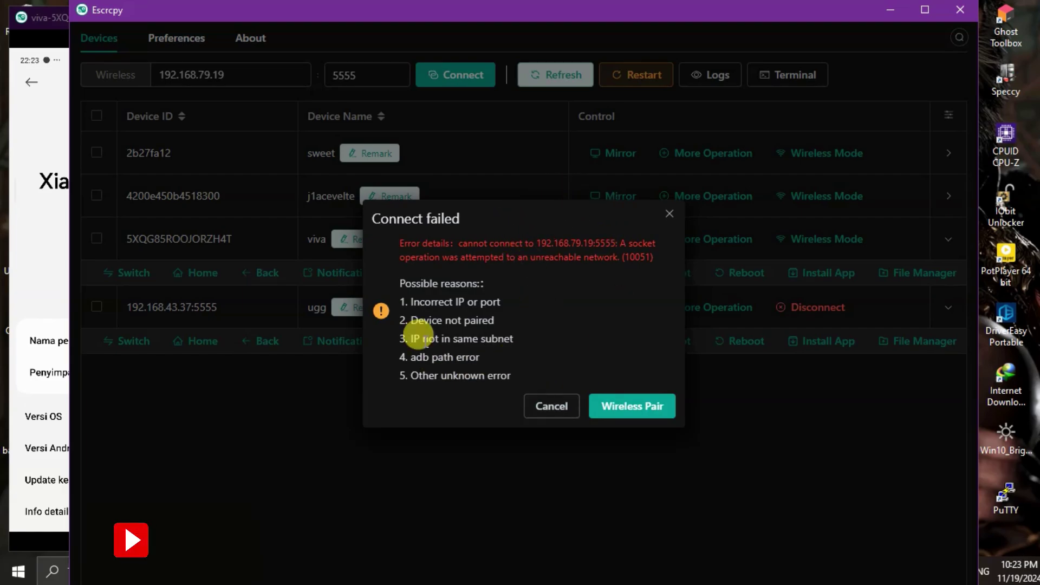
click(553, 407)
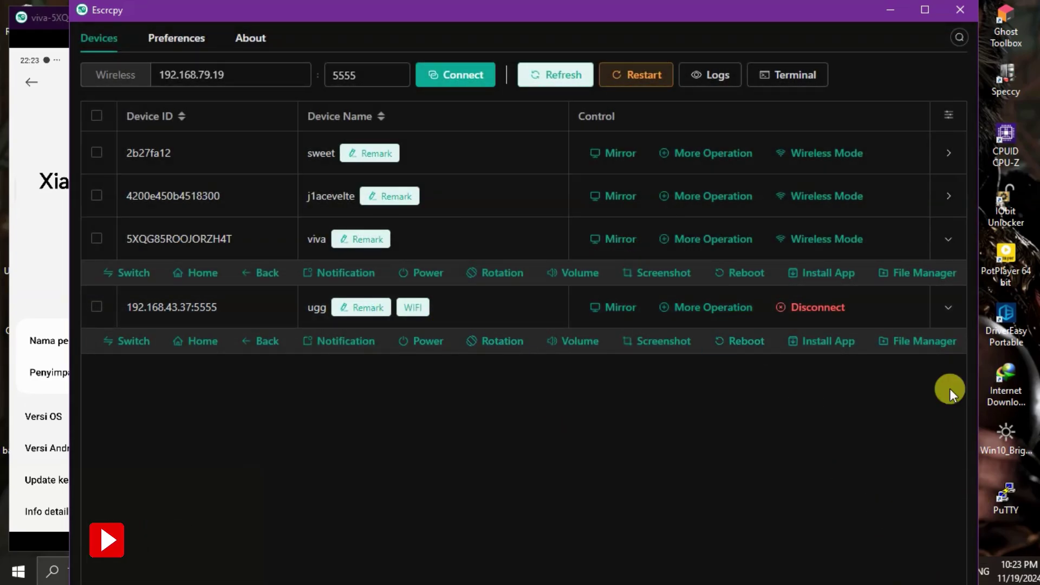
click(891, 10)
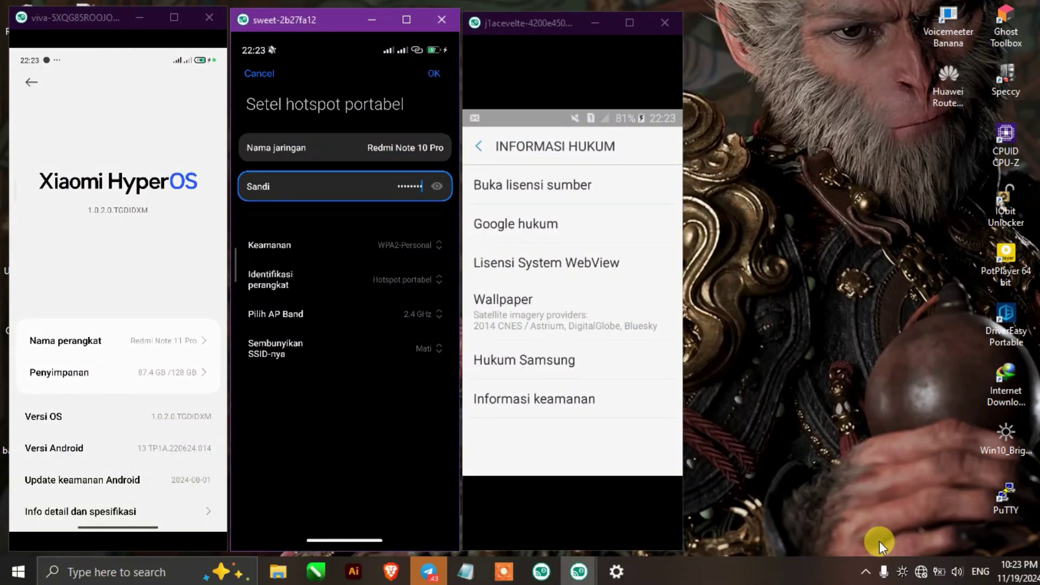
Reconnect the computer's Wi-Fi to the Redmi Note 10 Pro hotspot and check the connection
click(921, 572)
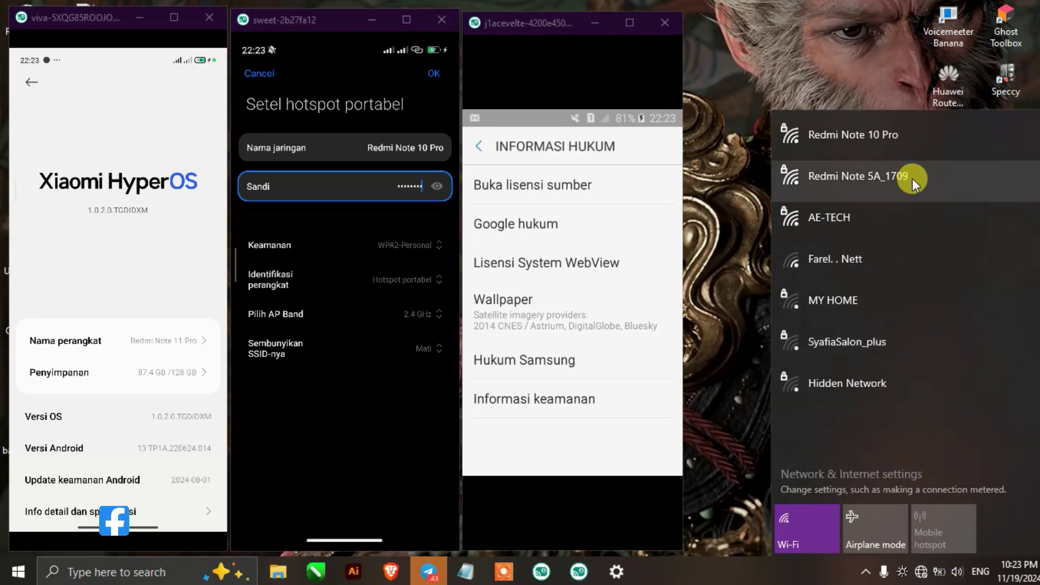
click(894, 151)
click(970, 210)
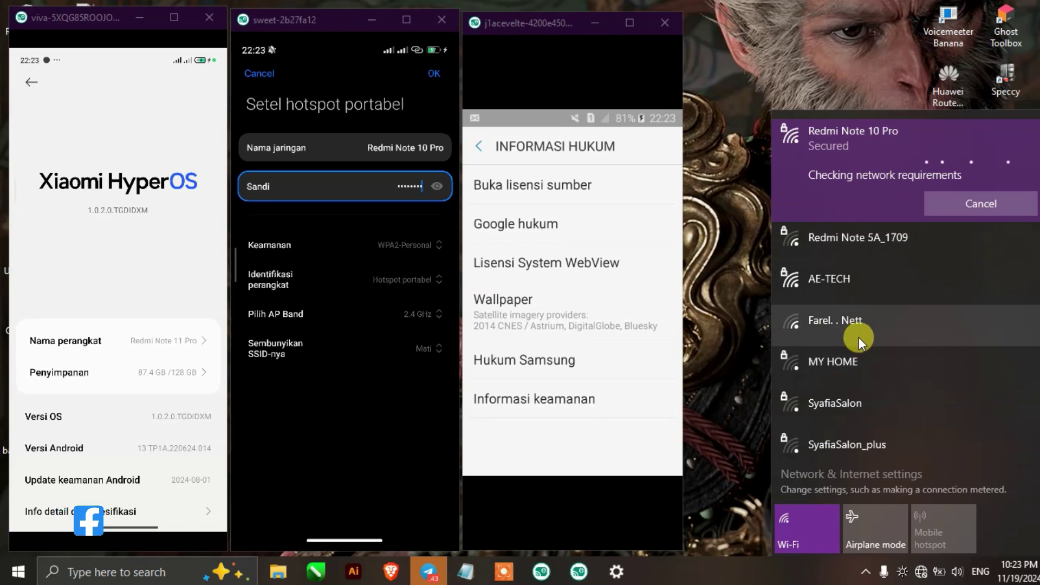
click(851, 569)
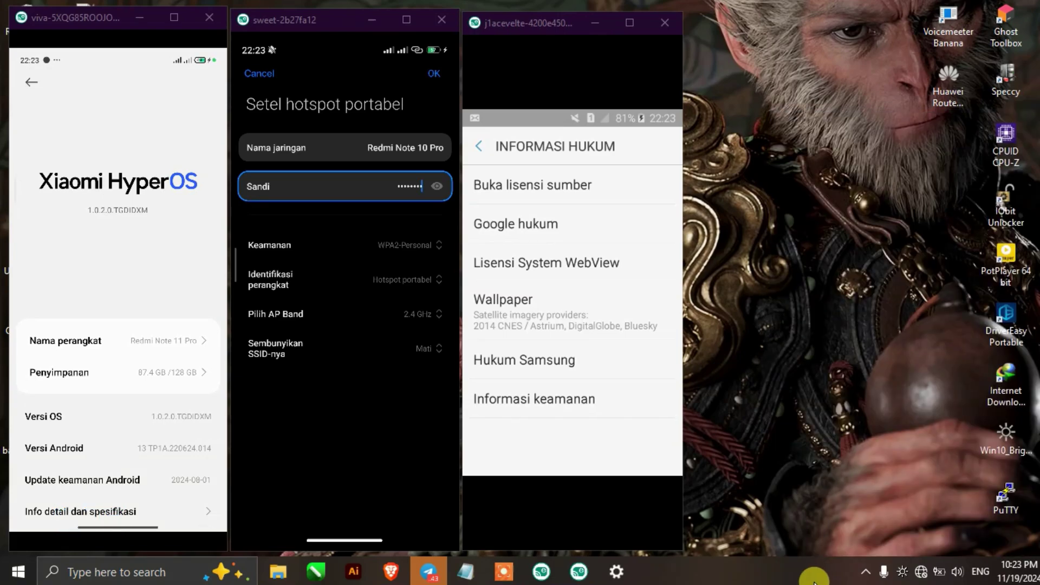
click(920, 572)
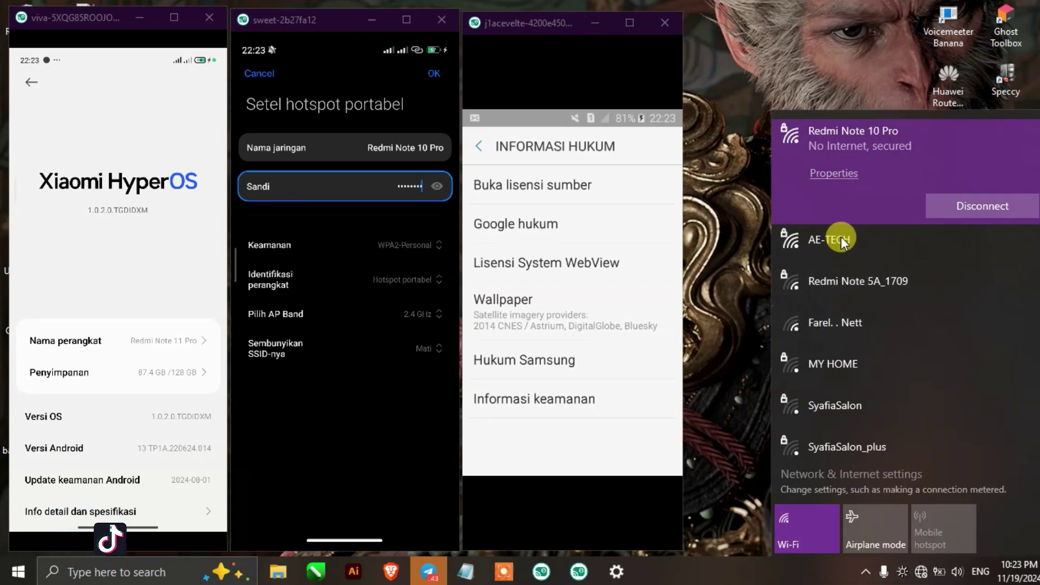
Refresh the Escrcpy device list, retry the wireless connection to 192.168.79.19:5555, and minimize the window after dismissing the dialog
click(542, 572)
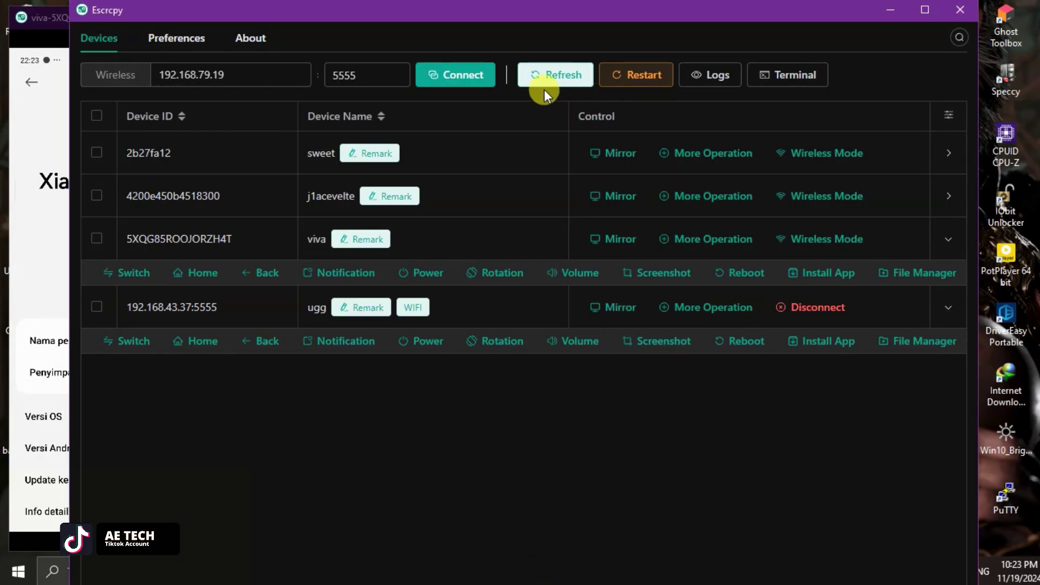
click(532, 77)
mouse_move(715, 227)
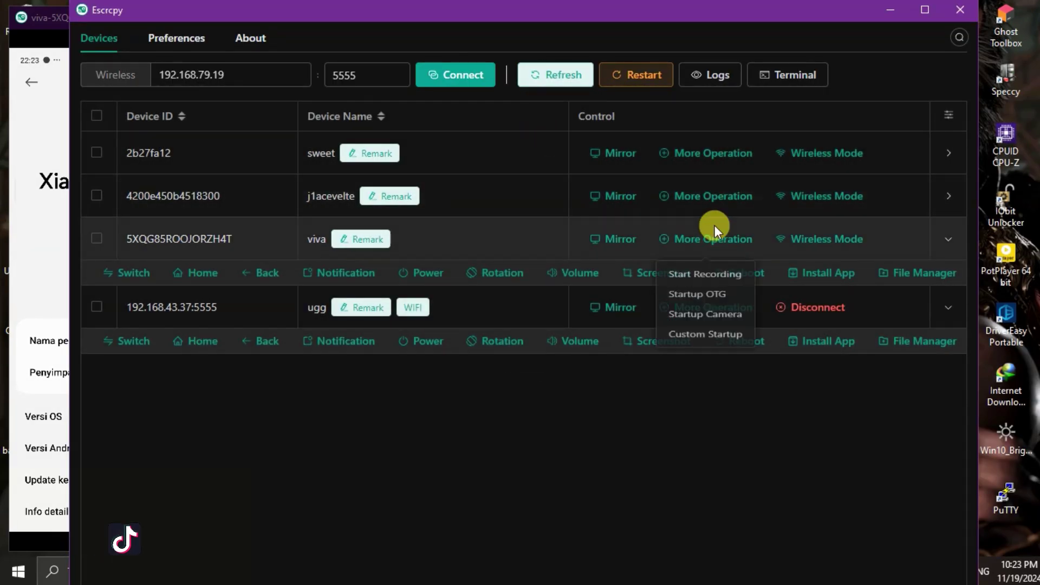
click(466, 75)
mouse_move(600, 265)
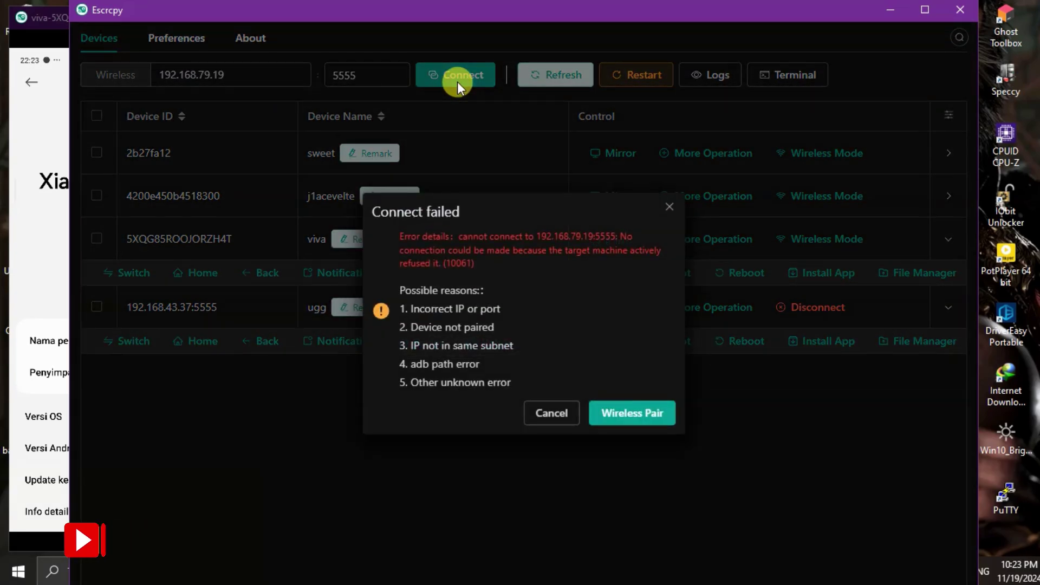
click(670, 206)
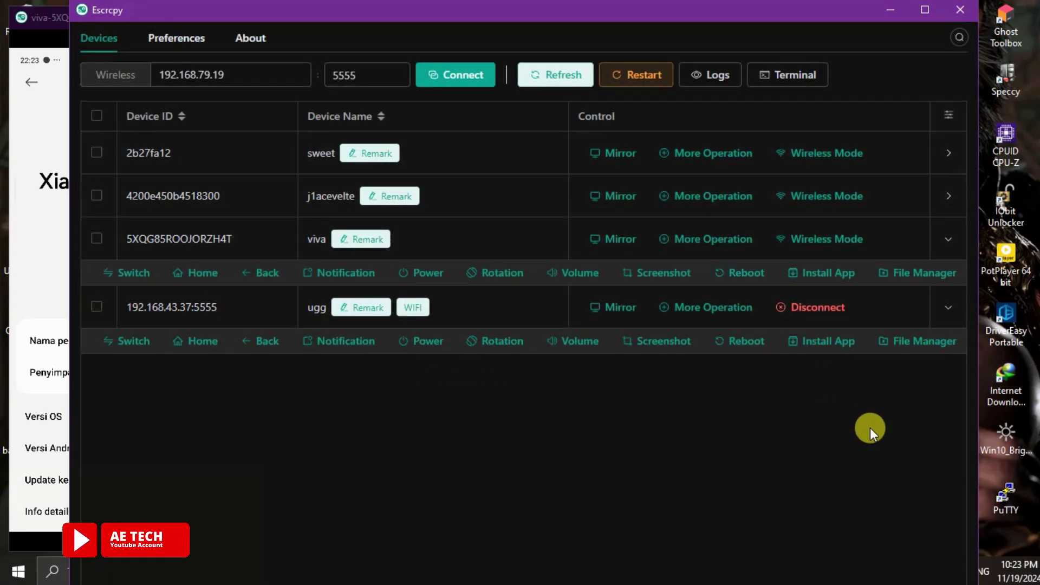
click(985, 572)
click(985, 572)
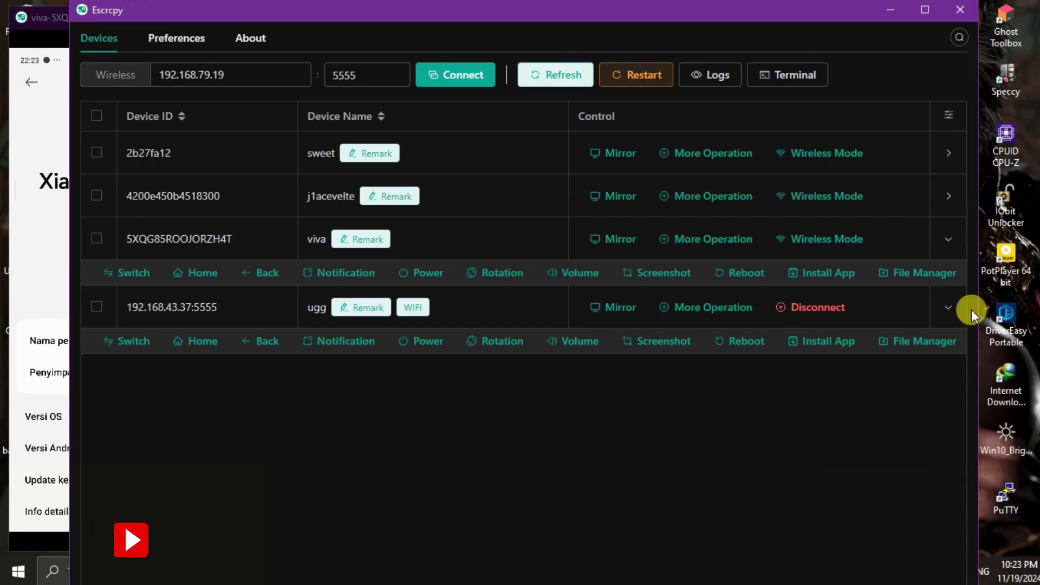
click(889, 16)
Switch the computer's Wi-Fi connection to the Redmi Note 5A_1709 hotspot
click(917, 571)
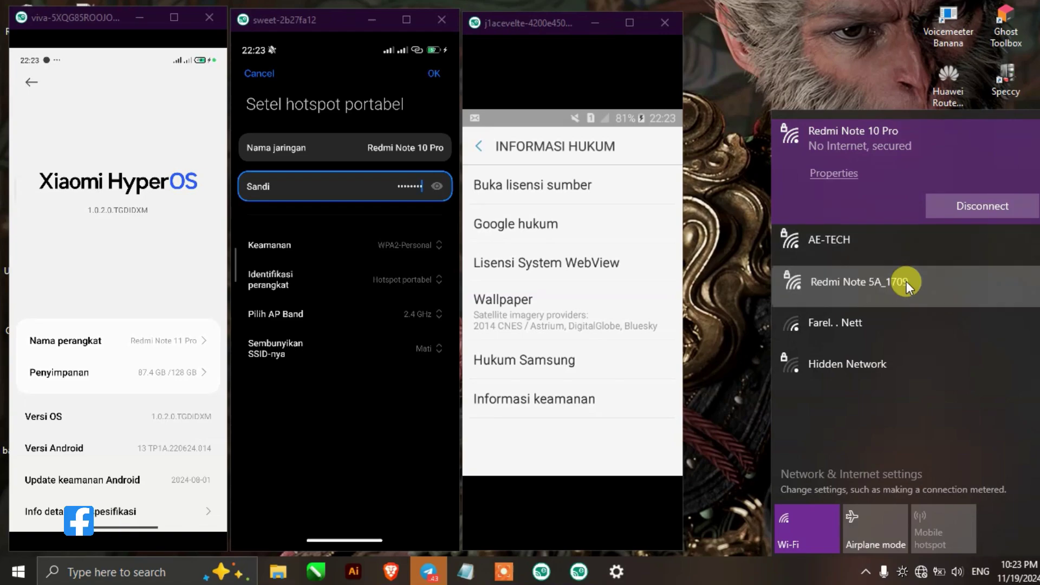
click(907, 281)
click(983, 298)
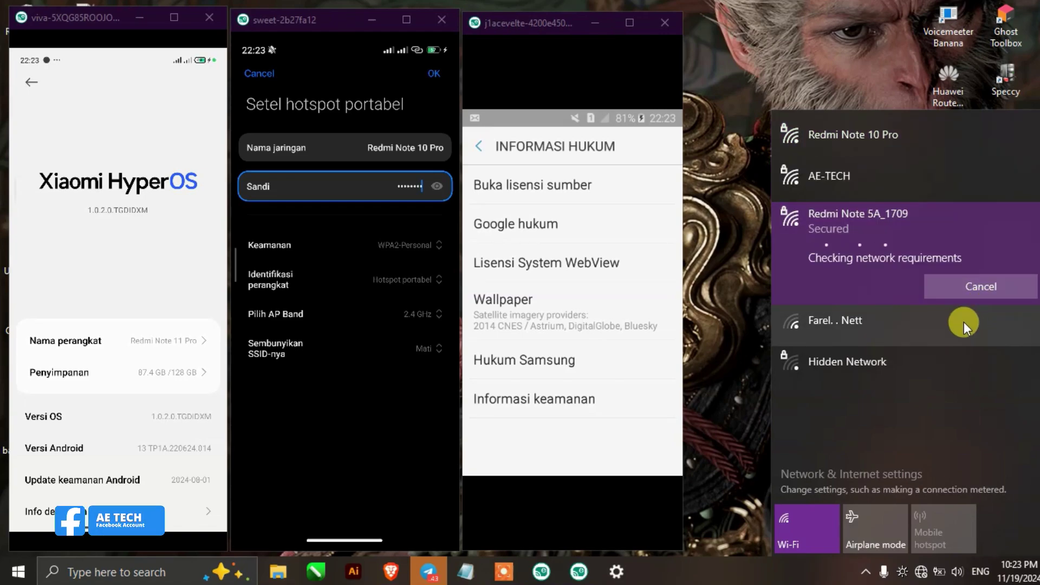
click(791, 579)
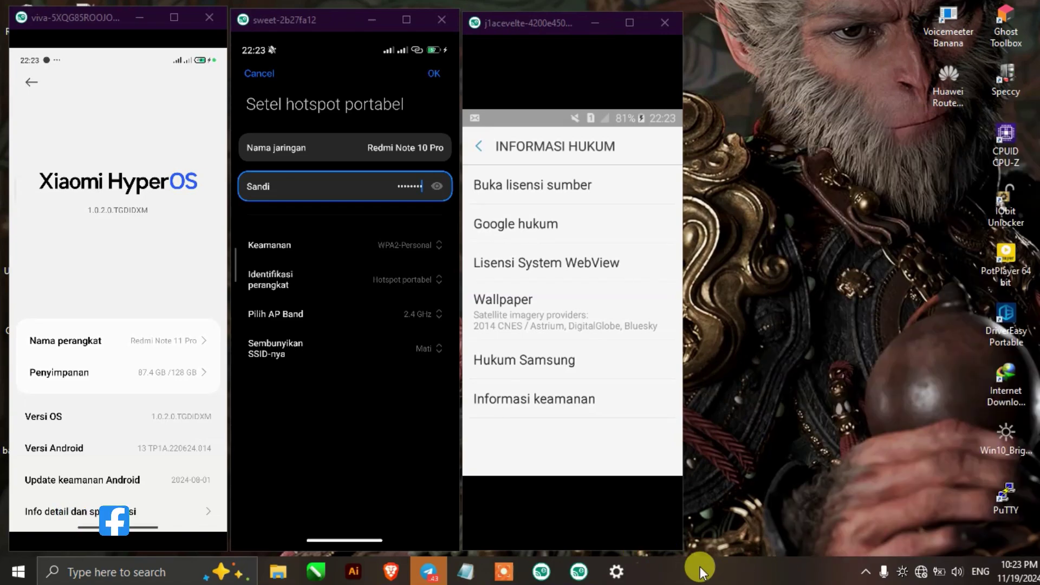
Examine the Redmi Note 5A_1709 network's IP addresses in the connection properties, and close the Settings window
click(922, 573)
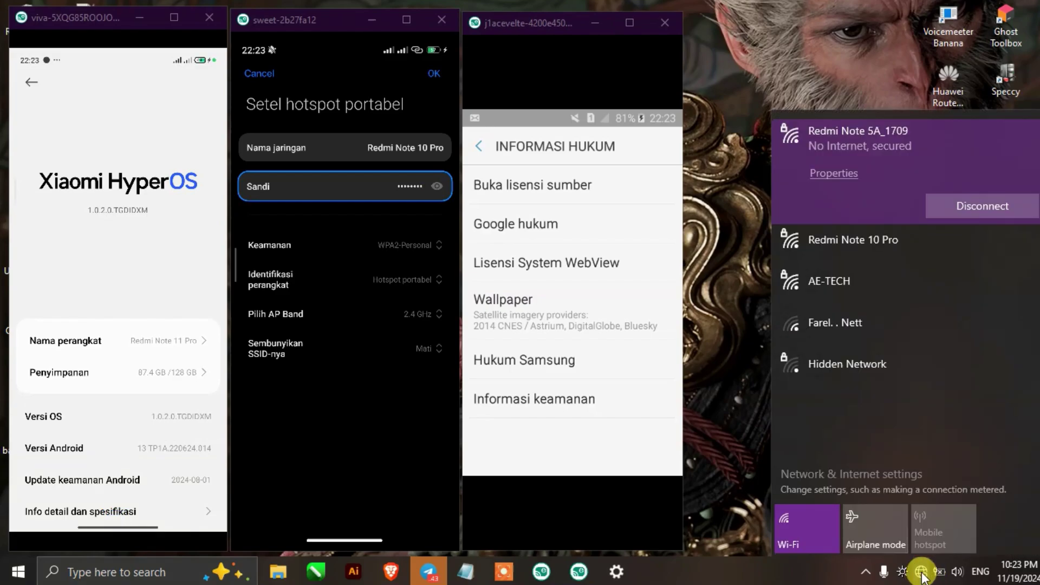
click(835, 175)
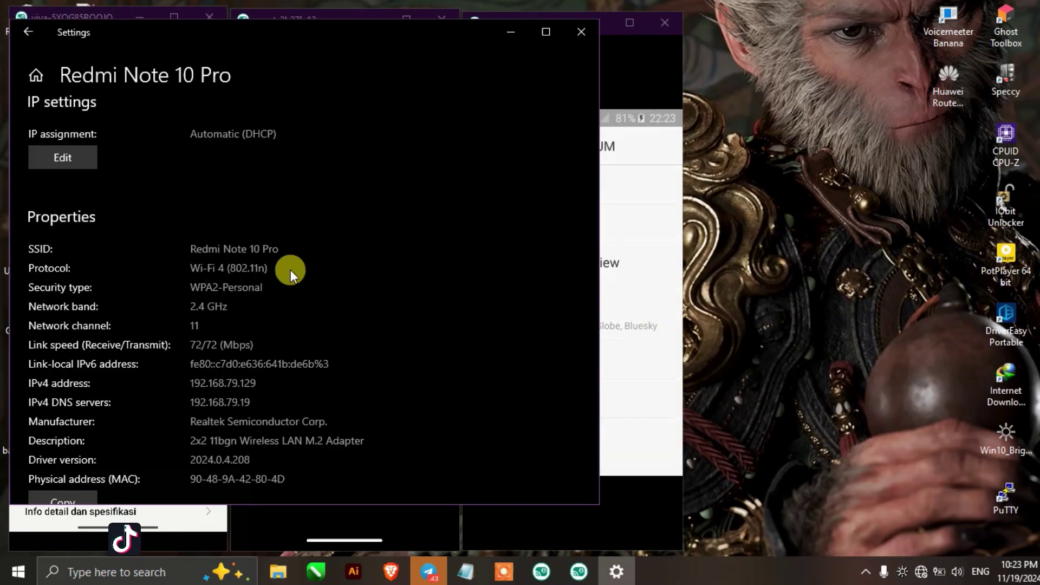
scroll(291, 270, up, 5)
scroll(290, 278, down, 5)
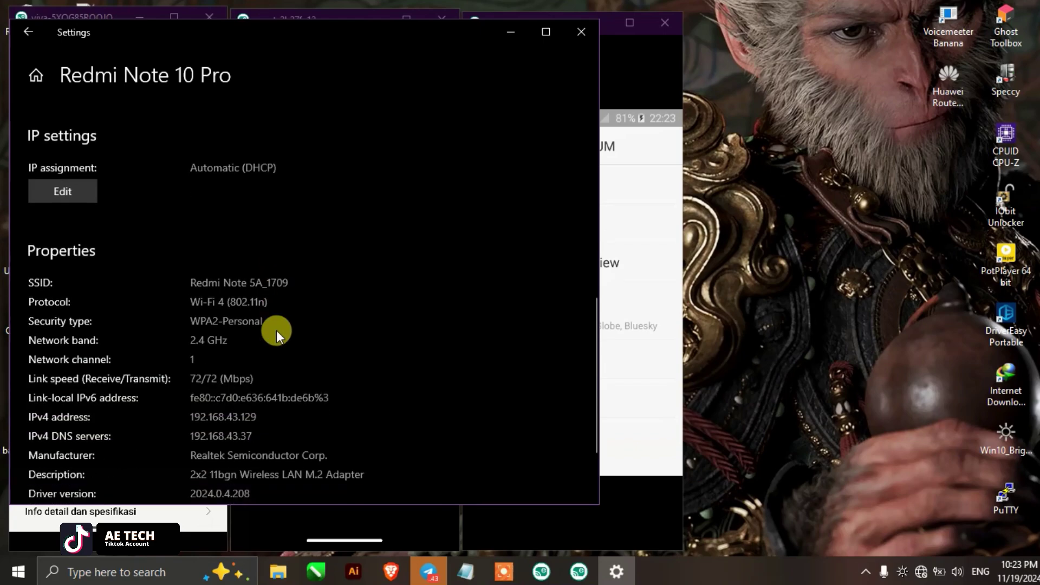
scroll(276, 330, down, 1)
click(581, 32)
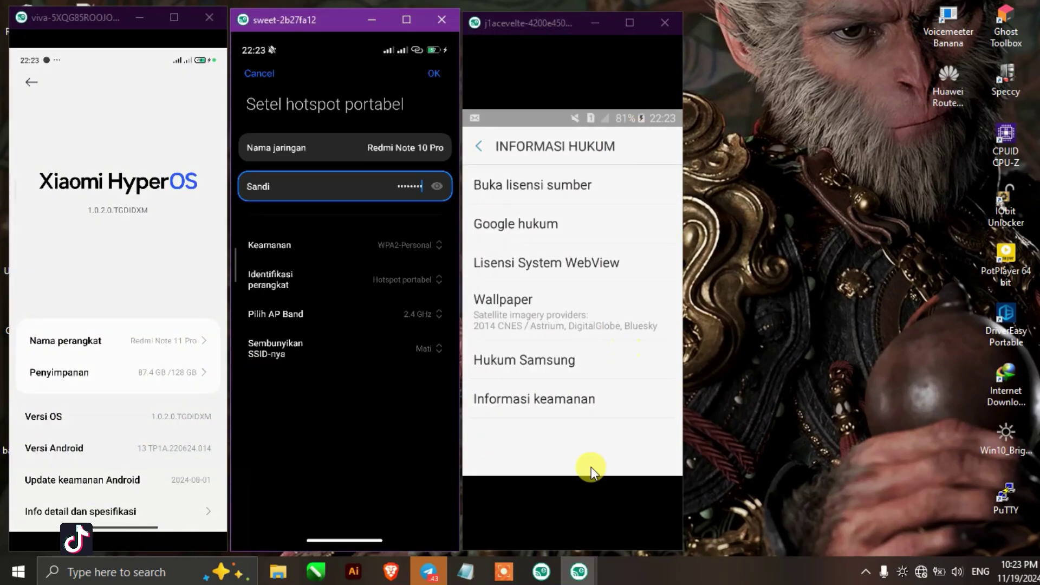
Refresh the Escrcpy device list, mirror the wireless ugg device, and place its window beside the other phone mirrors
mouse_move(544, 574)
click(578, 572)
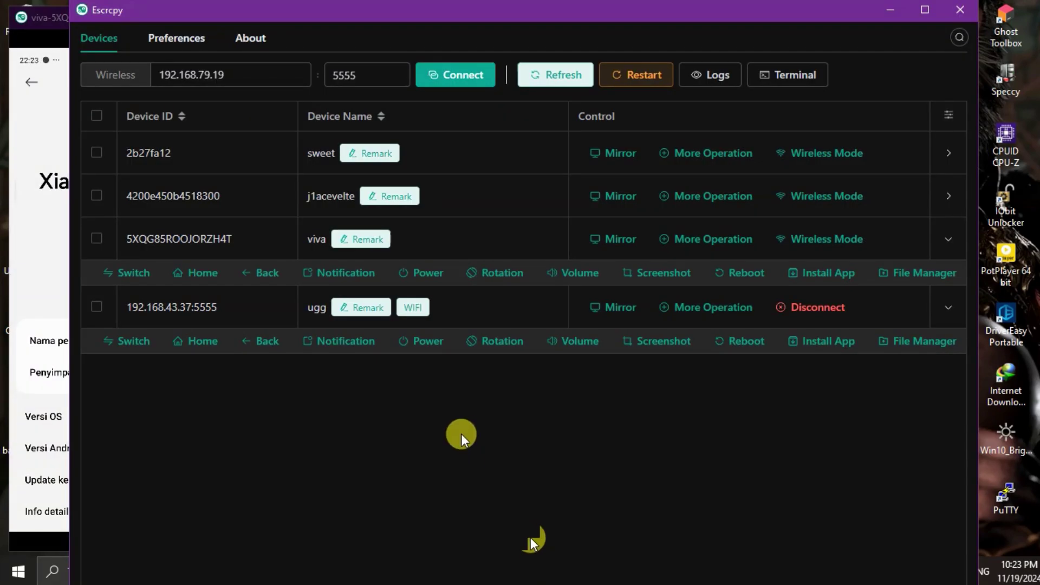
click(542, 74)
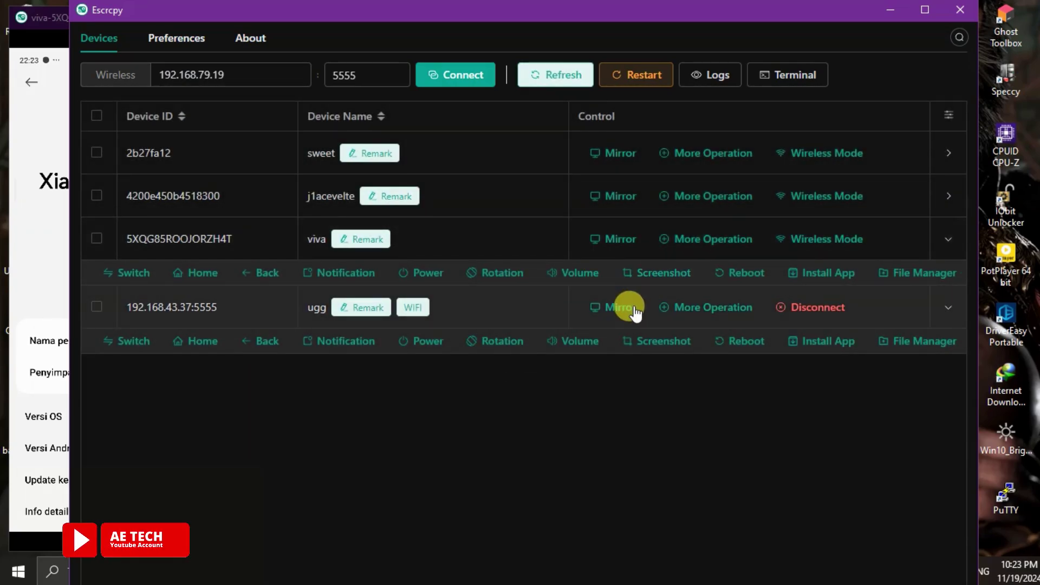
click(634, 309)
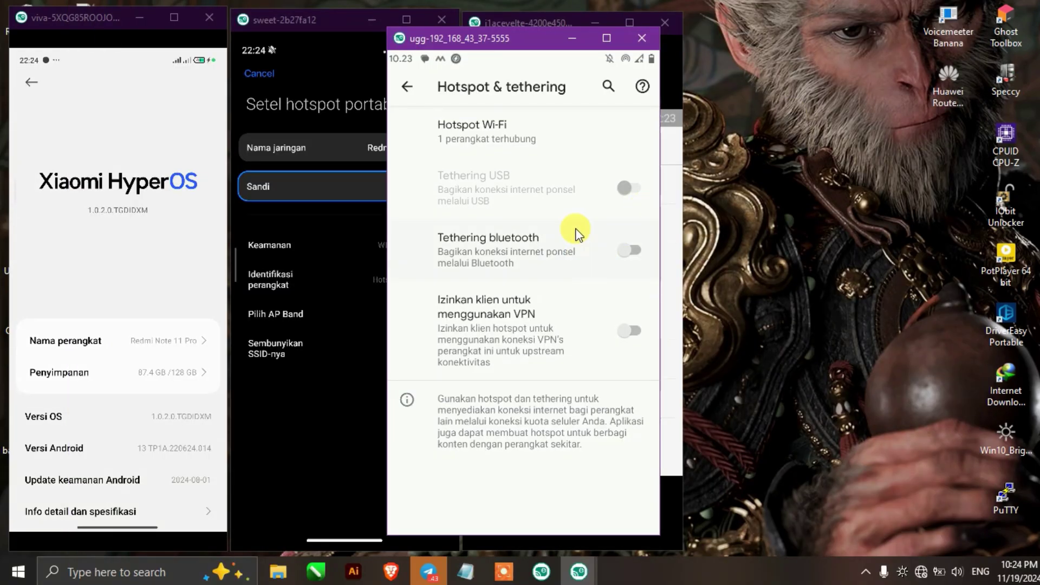
drag(503, 39, 795, 33)
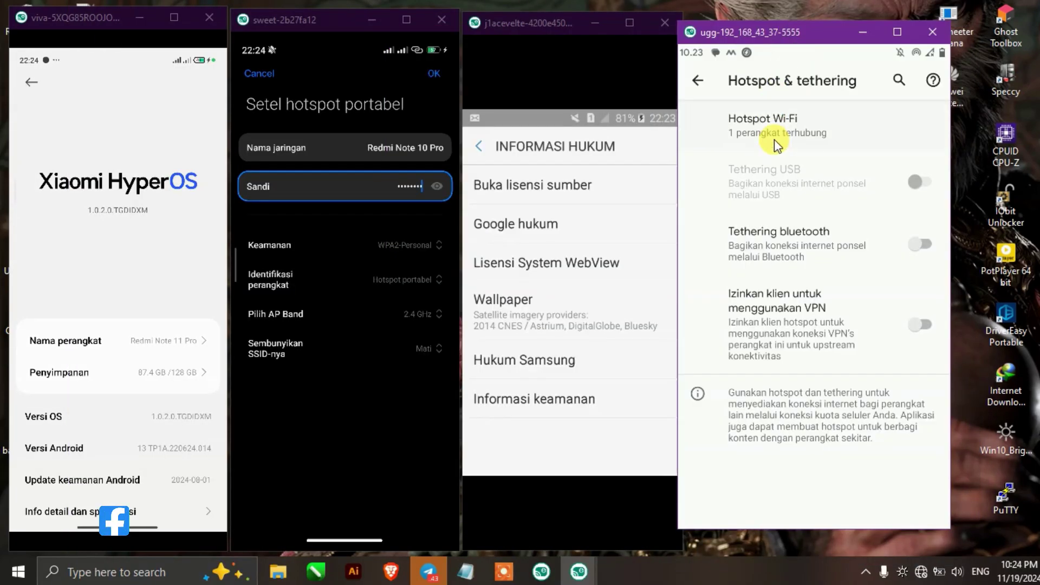
Return the mirrored ugg phone to its home screen and shift its window clear of the j1acevelte mirror
right_click(808, 262)
right_click(838, 308)
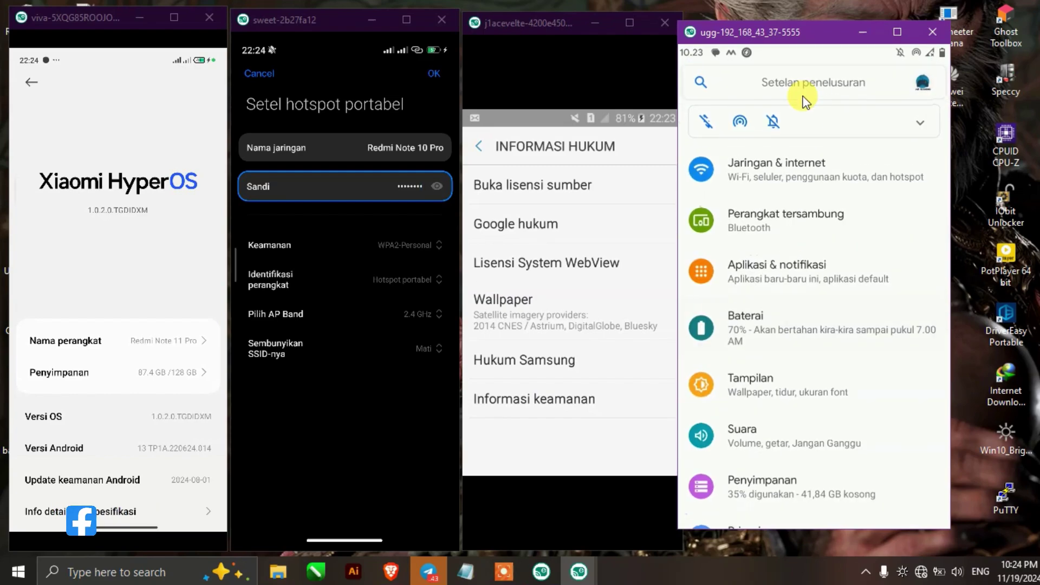
drag(819, 35, 845, 37)
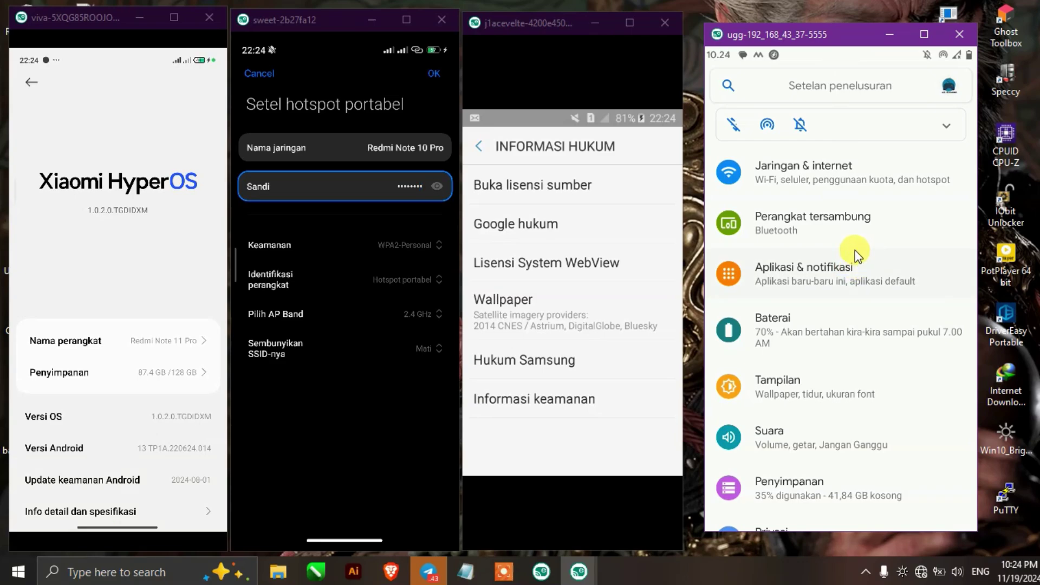
right_click(855, 253)
right_click(902, 318)
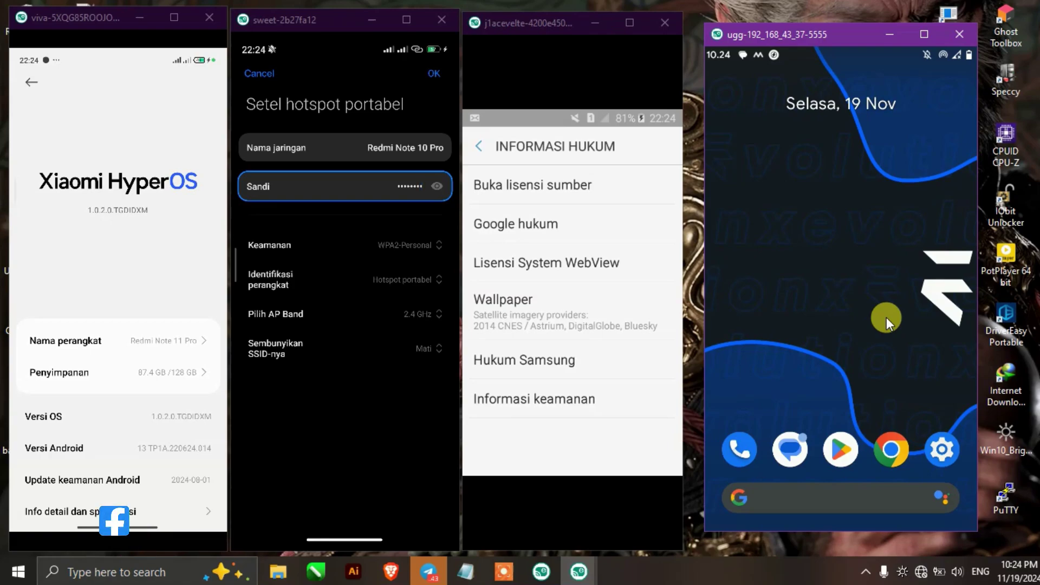
Return the mirrored sweet and j1acevelte phones to their home screens
right_click(378, 440)
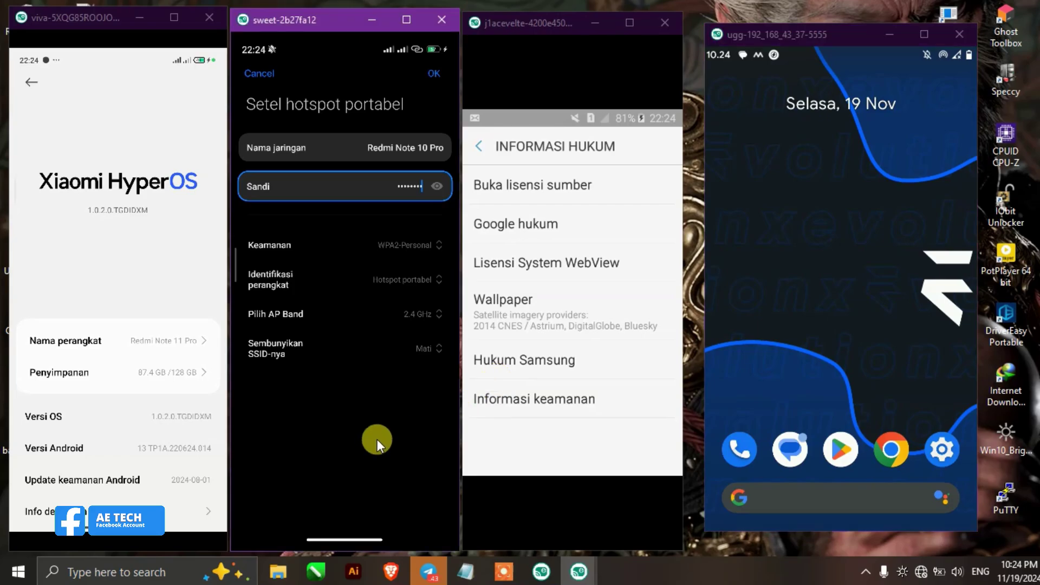
right_click(388, 431)
right_click(391, 431)
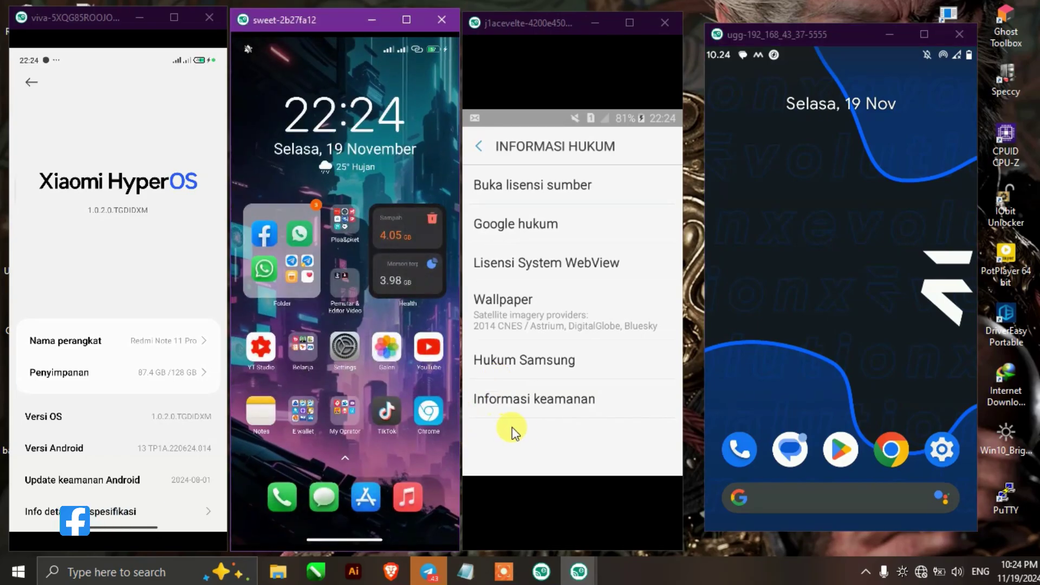
click(544, 449)
right_click(544, 448)
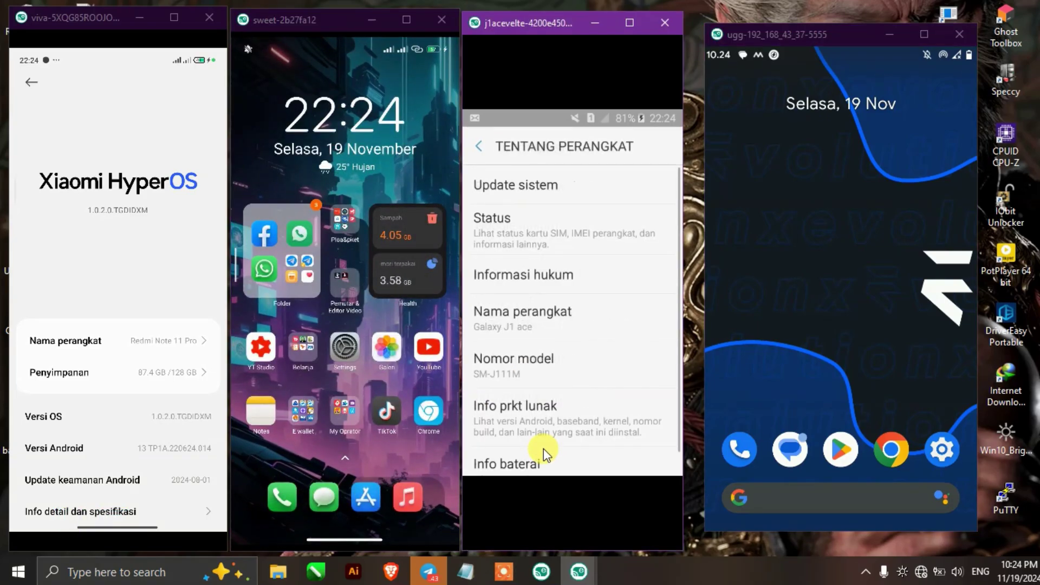
right_click(544, 448)
right_click(544, 449)
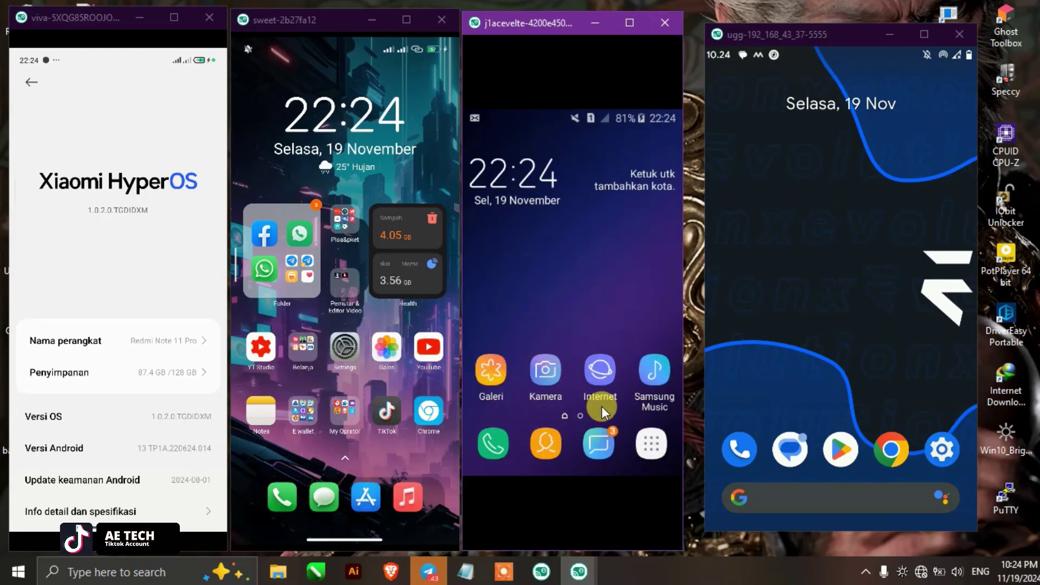
Try starting the viva phone's camera from the Escrcpy device list, and close the camera window
click(579, 572)
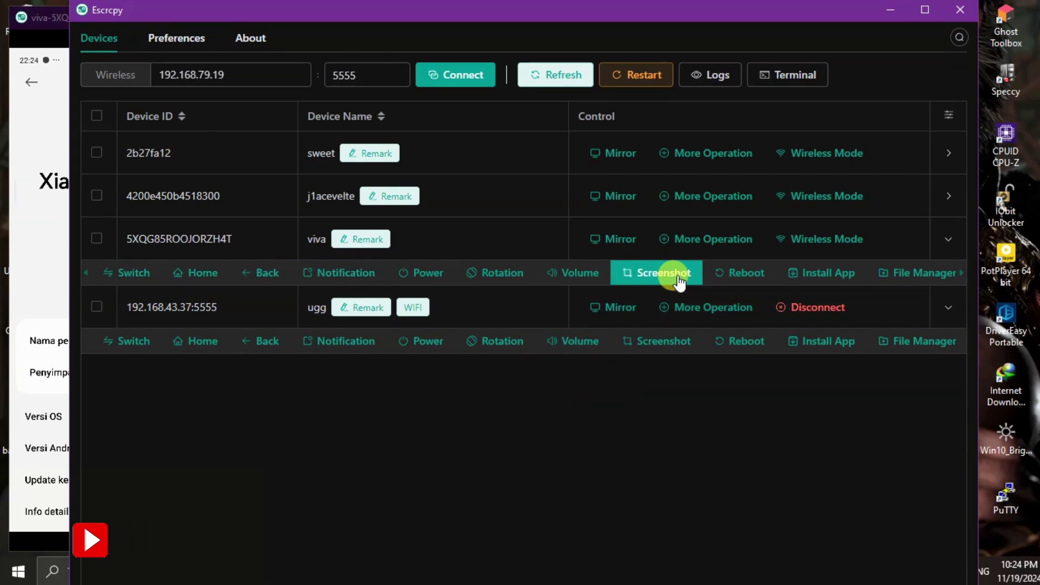
mouse_move(902, 285)
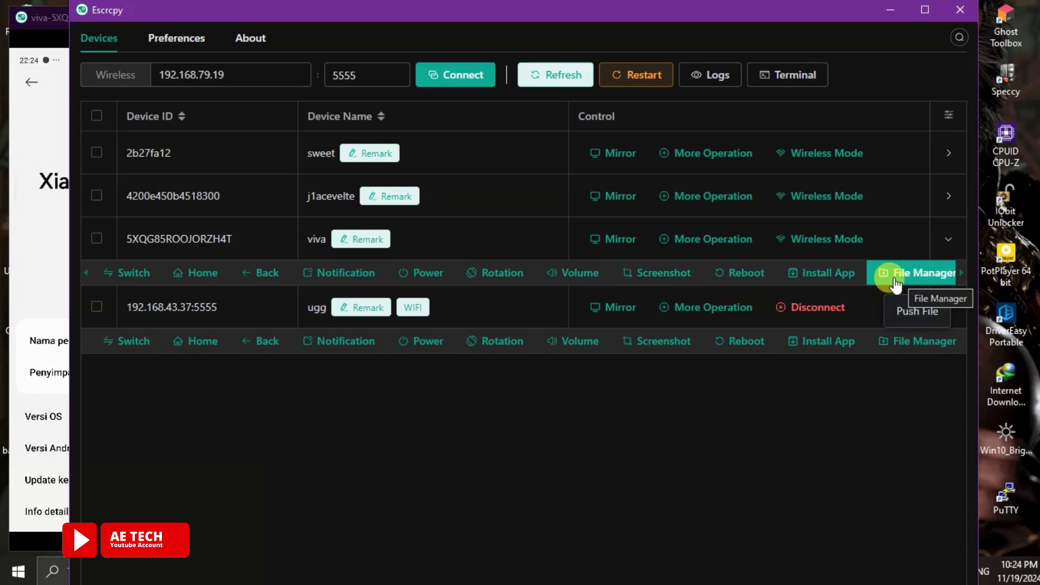
mouse_move(555, 276)
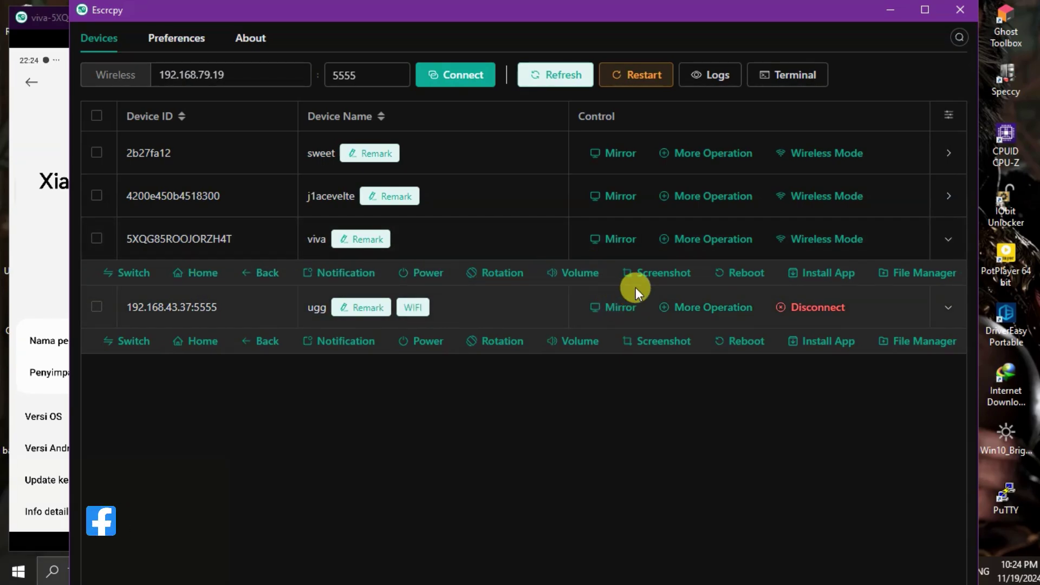
mouse_move(670, 240)
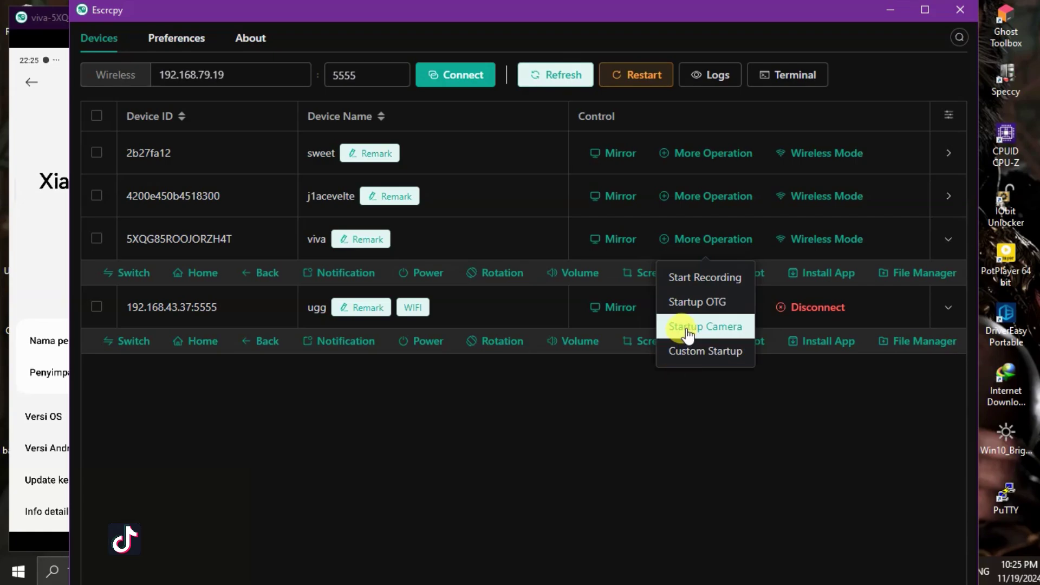
click(890, 10)
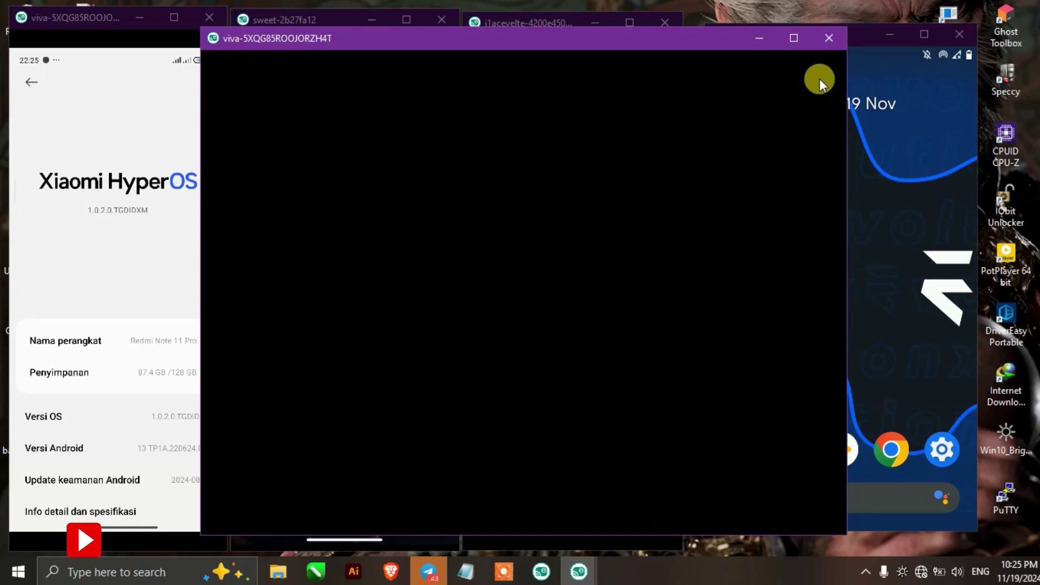
click(835, 47)
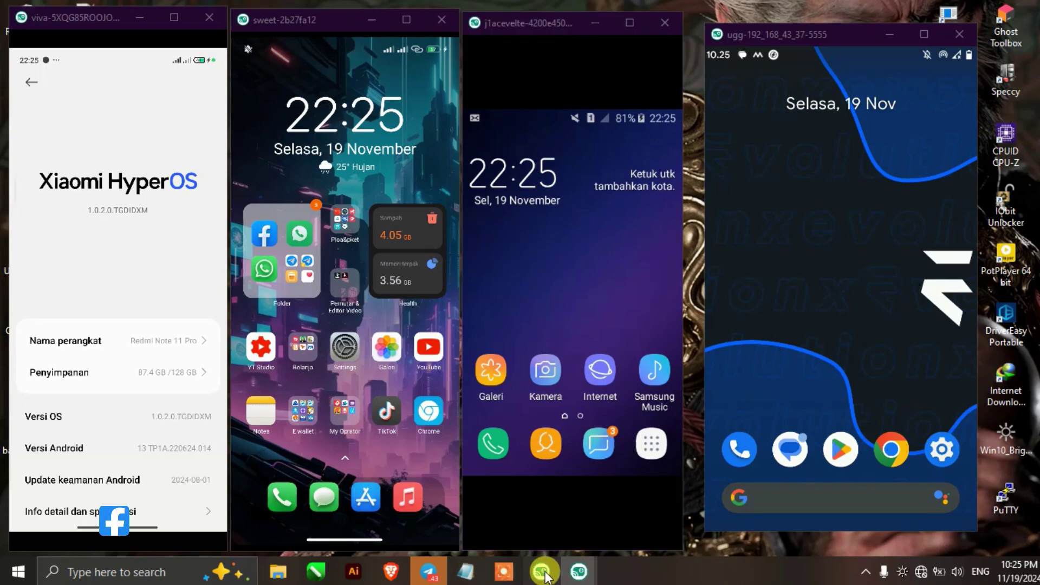
Try starting the j1acevelte phone's camera from the Escrcpy device list, repeating the attempt once
click(578, 572)
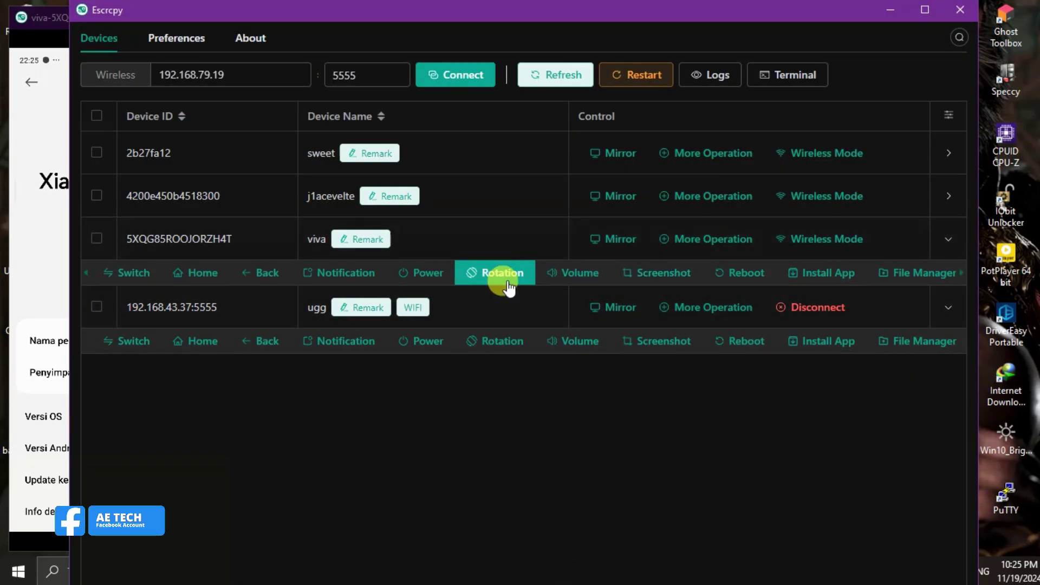
mouse_move(497, 276)
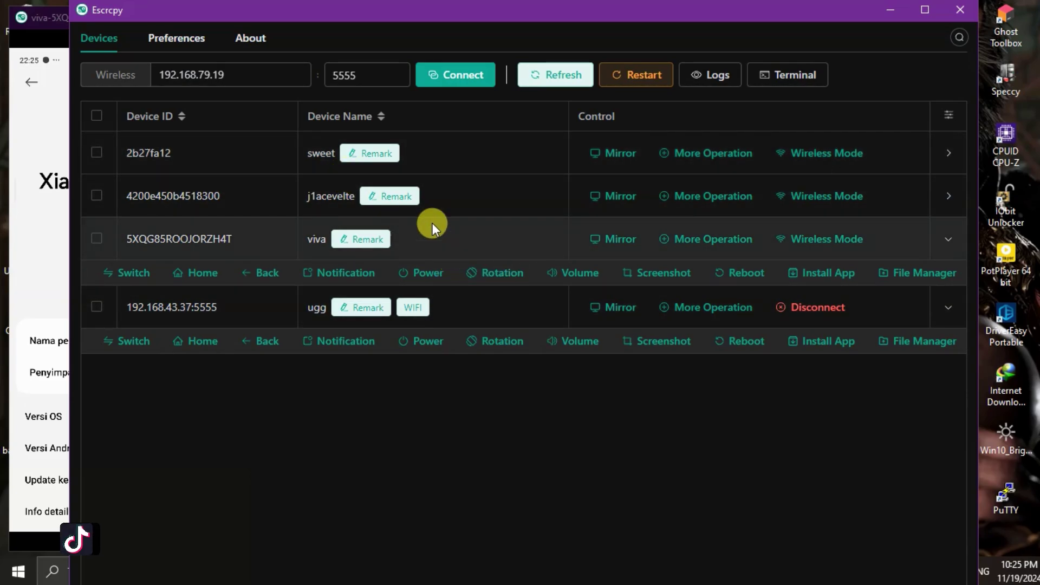
mouse_move(702, 206)
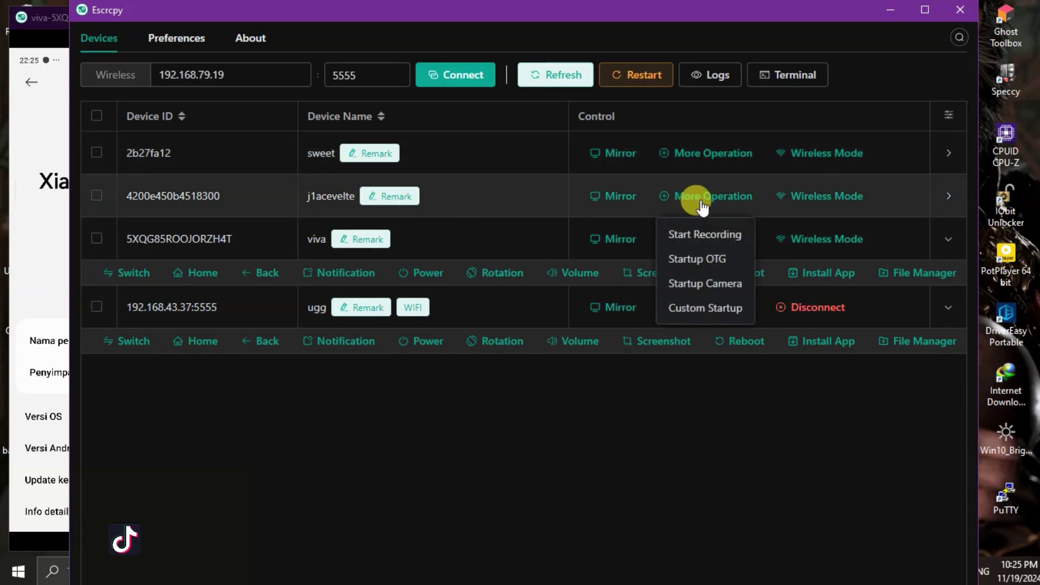
click(714, 281)
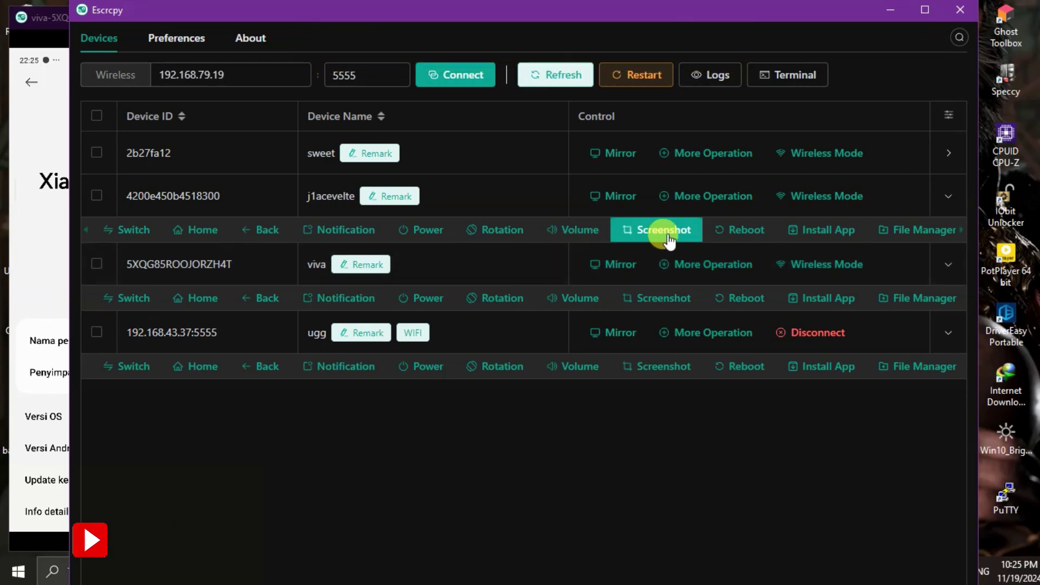
mouse_move(681, 206)
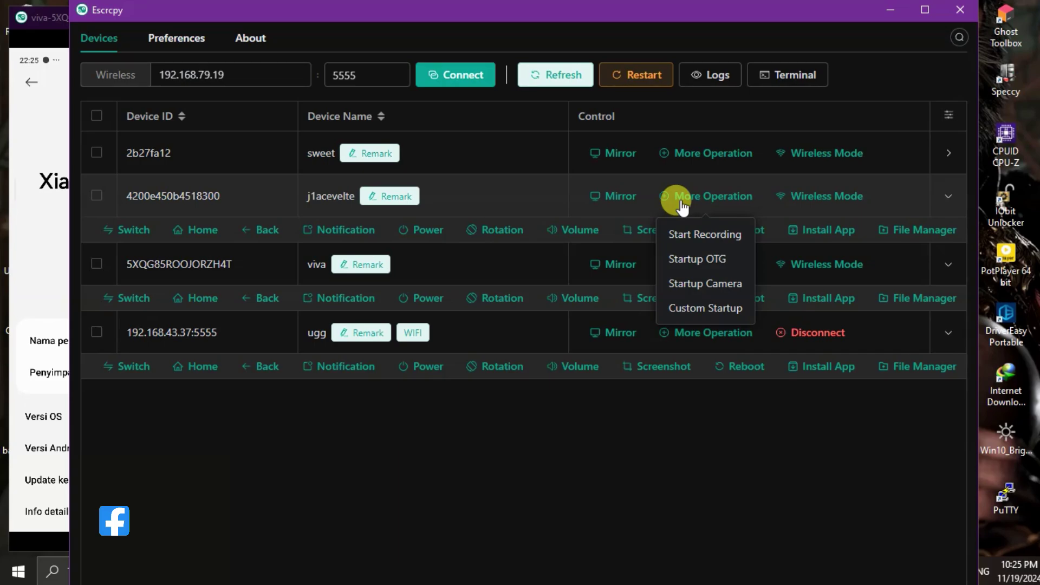
click(702, 274)
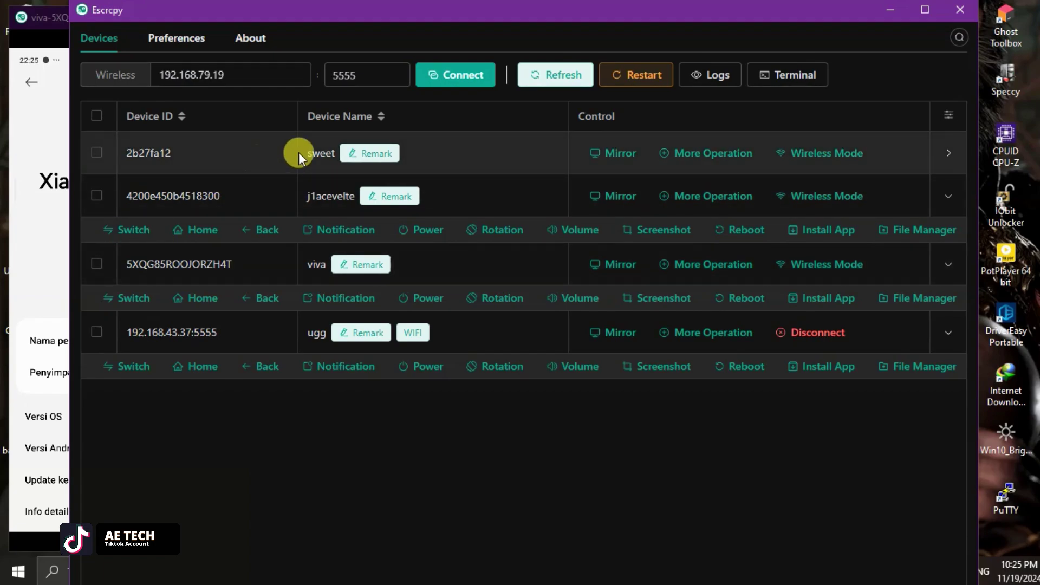
Start the sweet phone's camera, retry it once the device is listed again, and close the camera view after checking it
mouse_move(692, 165)
click(687, 235)
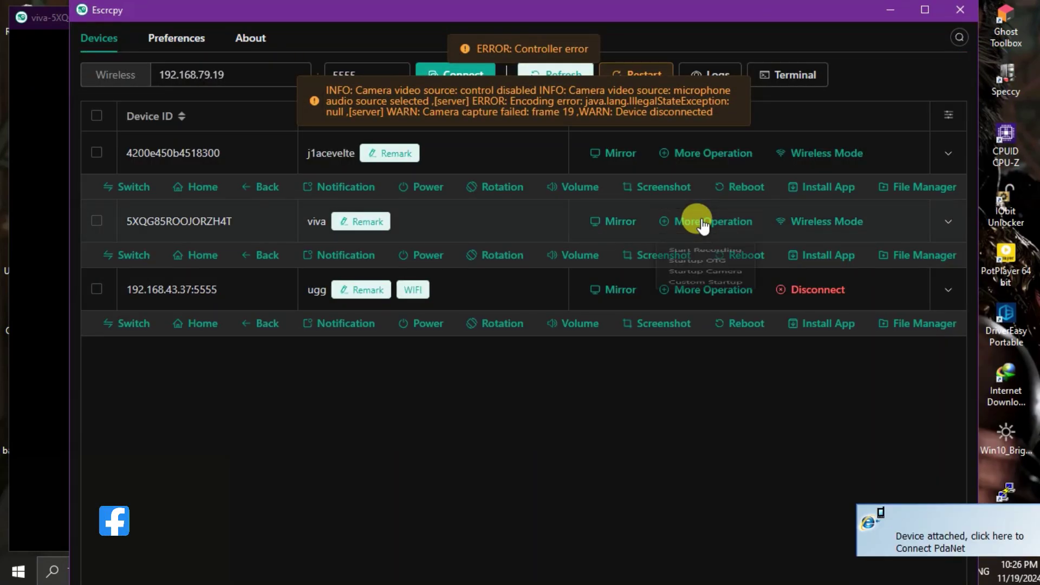
mouse_move(701, 222)
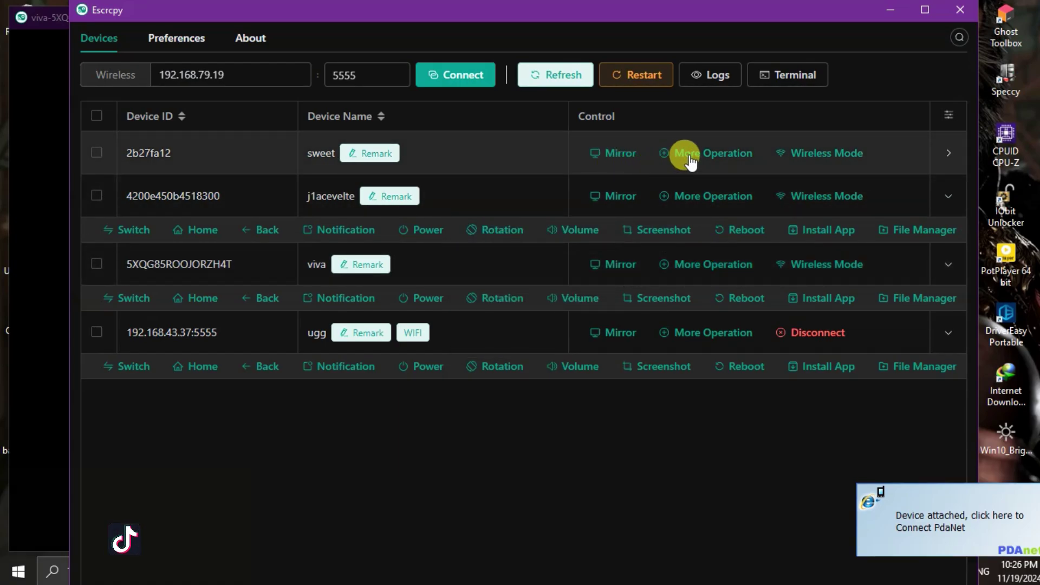
mouse_move(693, 168)
click(697, 238)
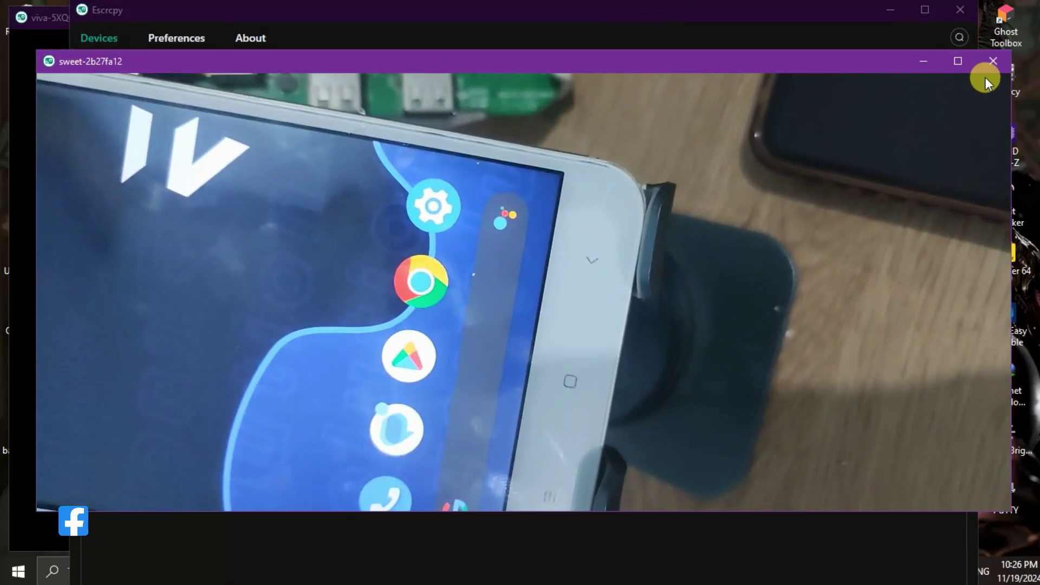
click(994, 61)
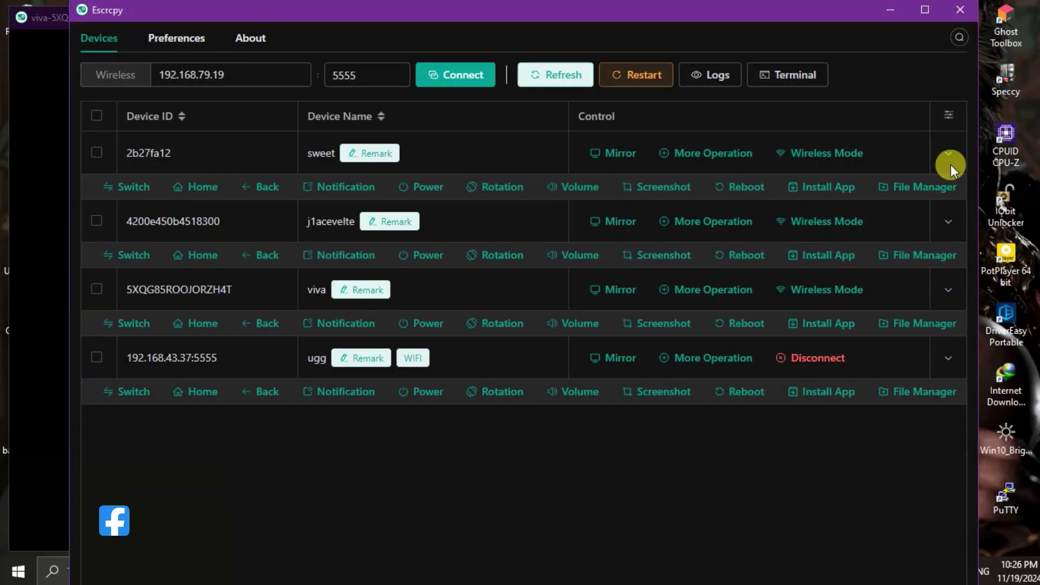
Switch the viva phone to wireless mode
click(825, 268)
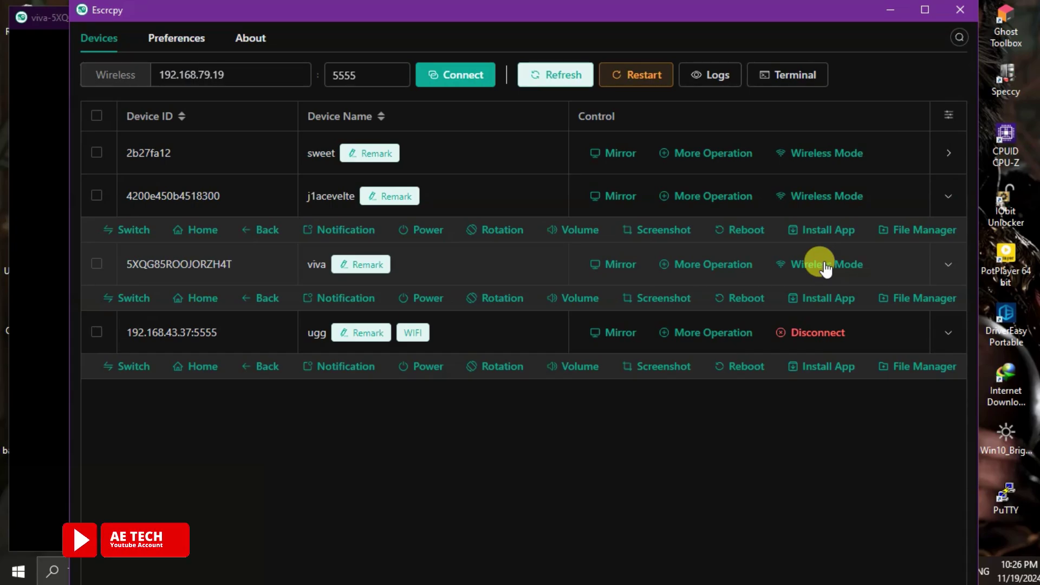
click(825, 265)
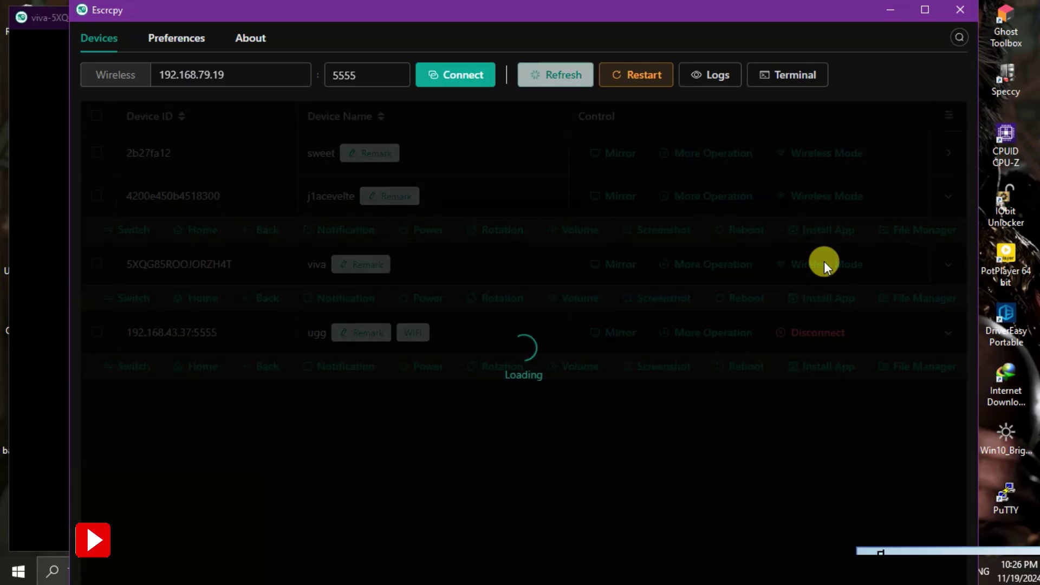